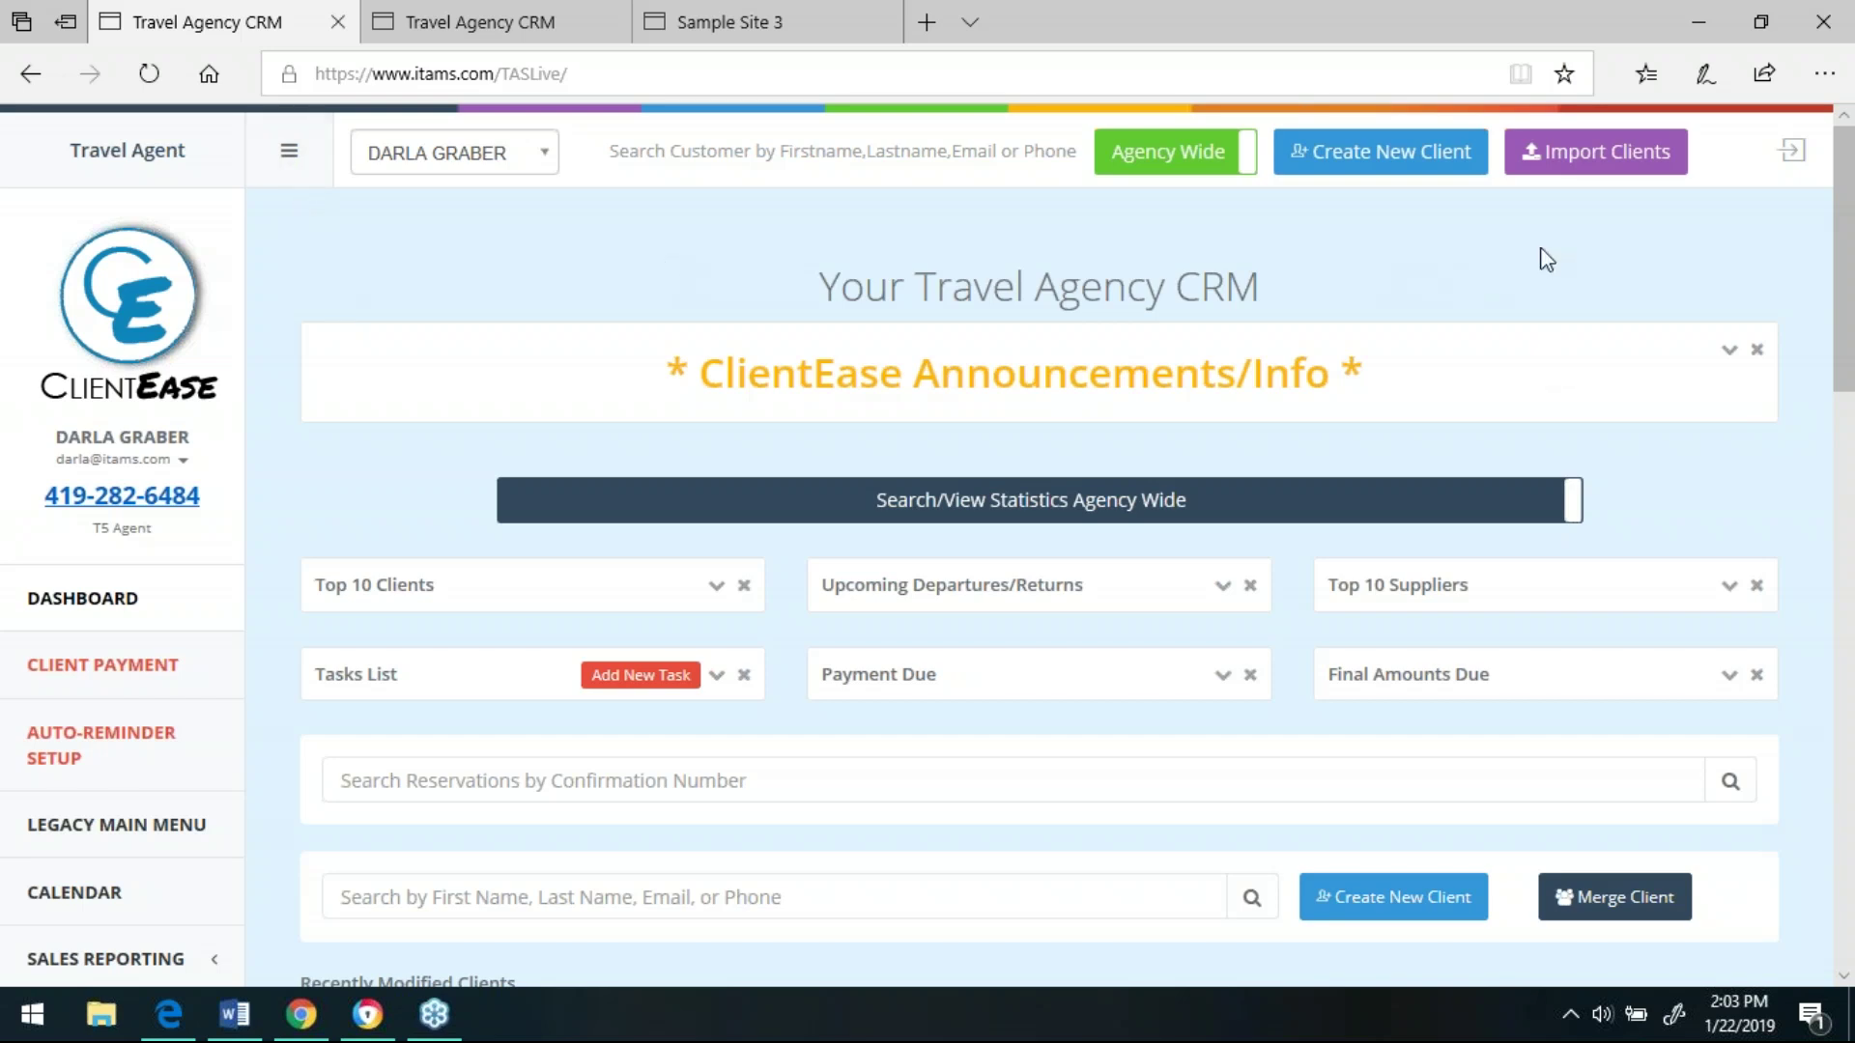
- Show the Demo Travel Agency website, then bring up its client login page
left_click_drag(1848, 319, 1849, 392)
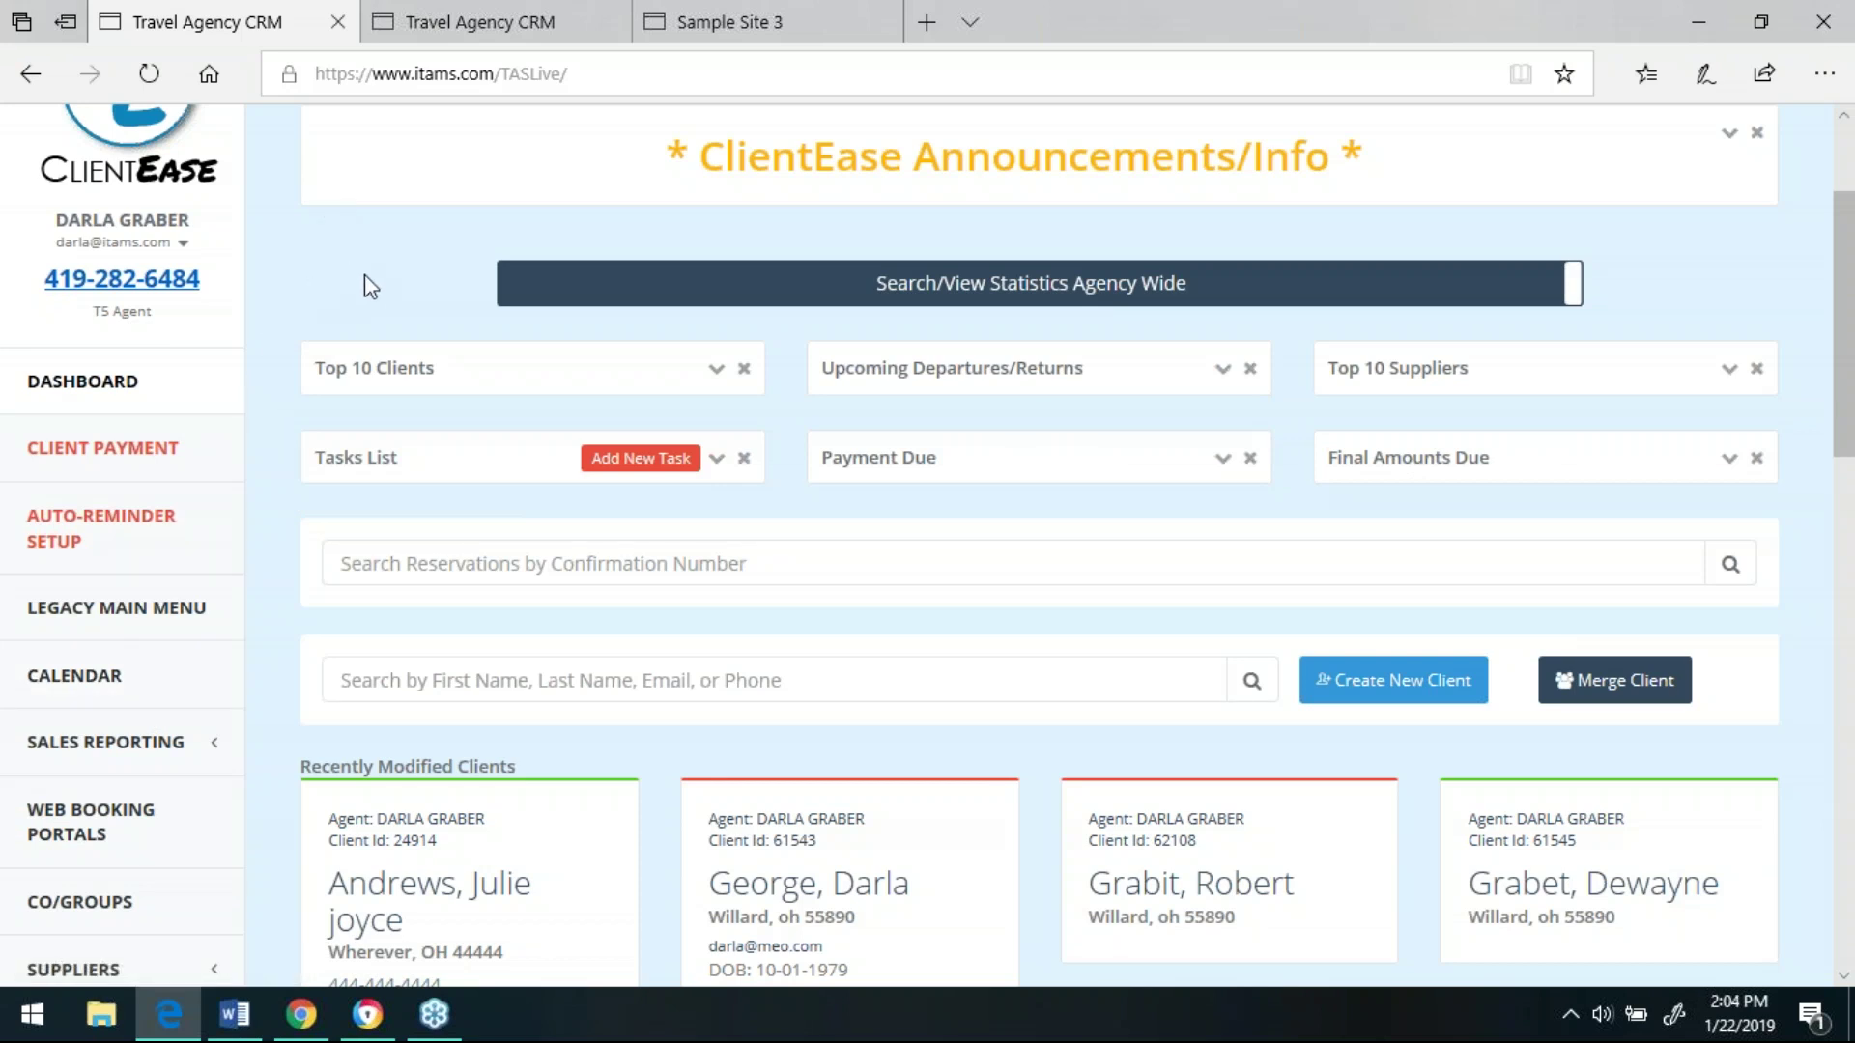
left_click(705, 28)
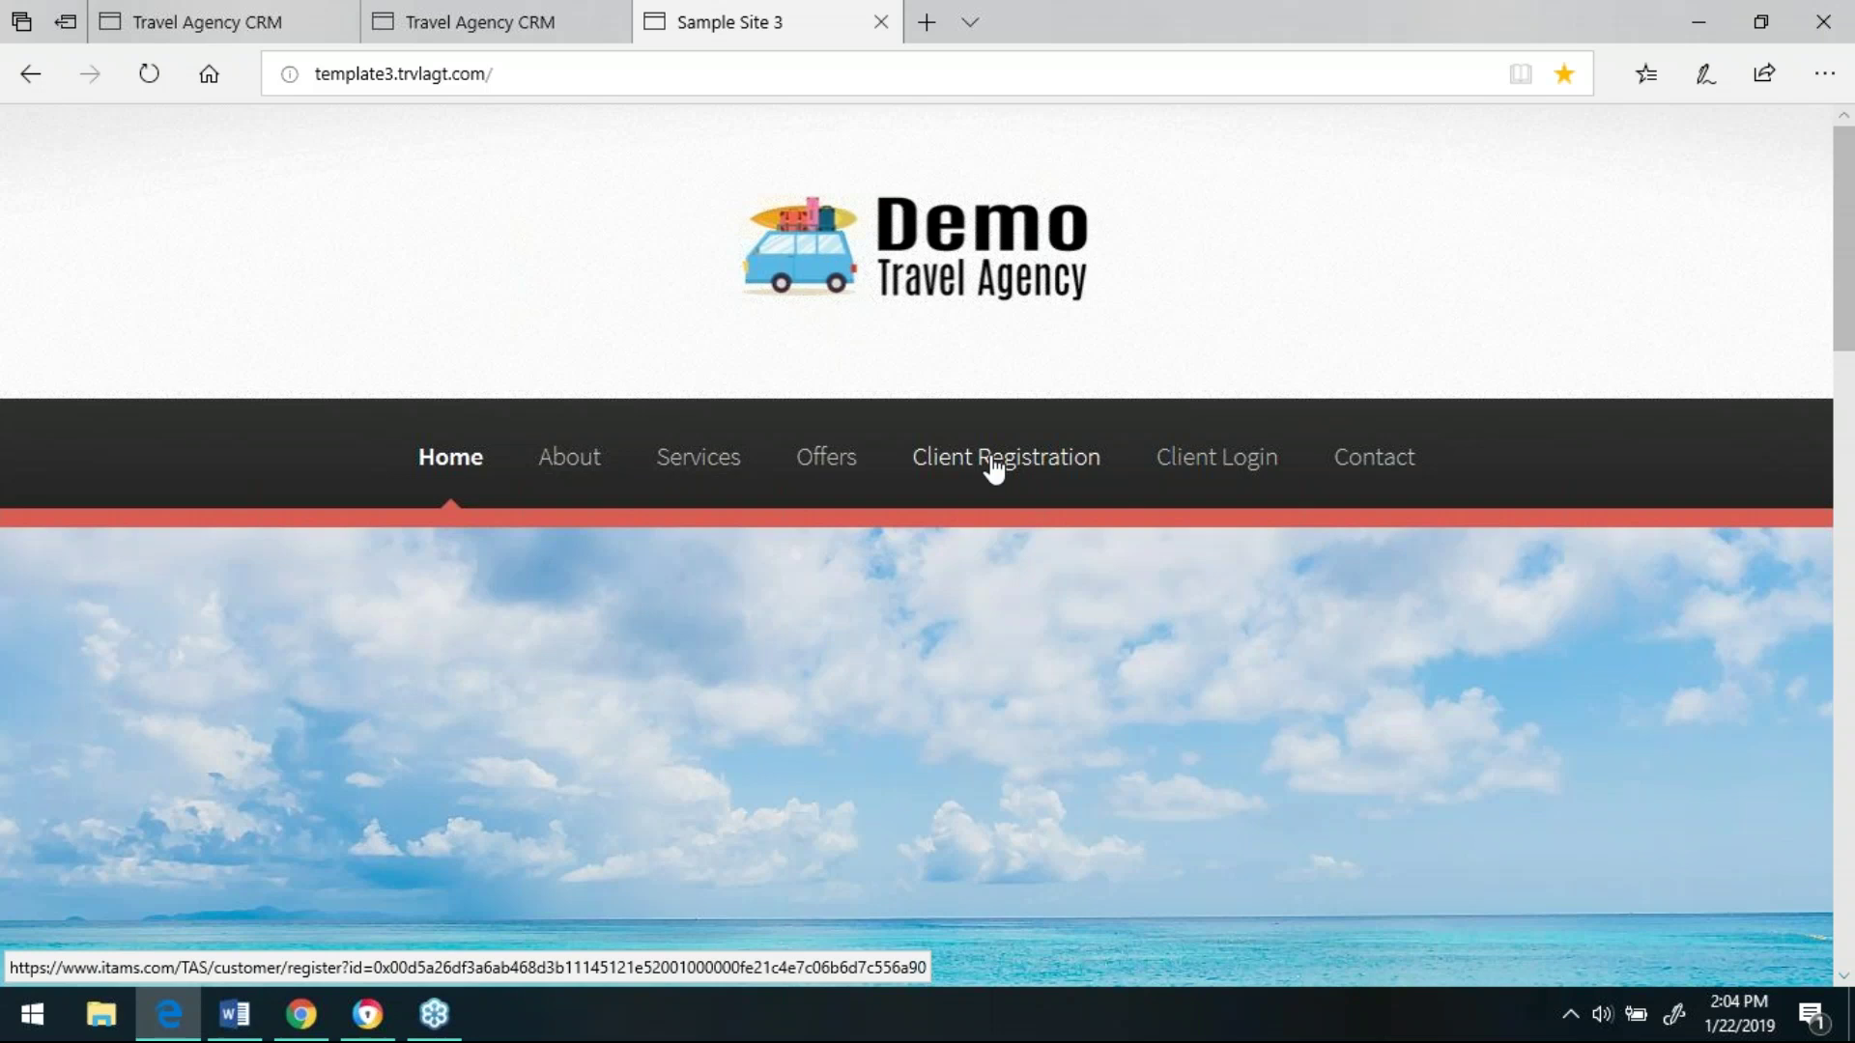
left_click(182, 24)
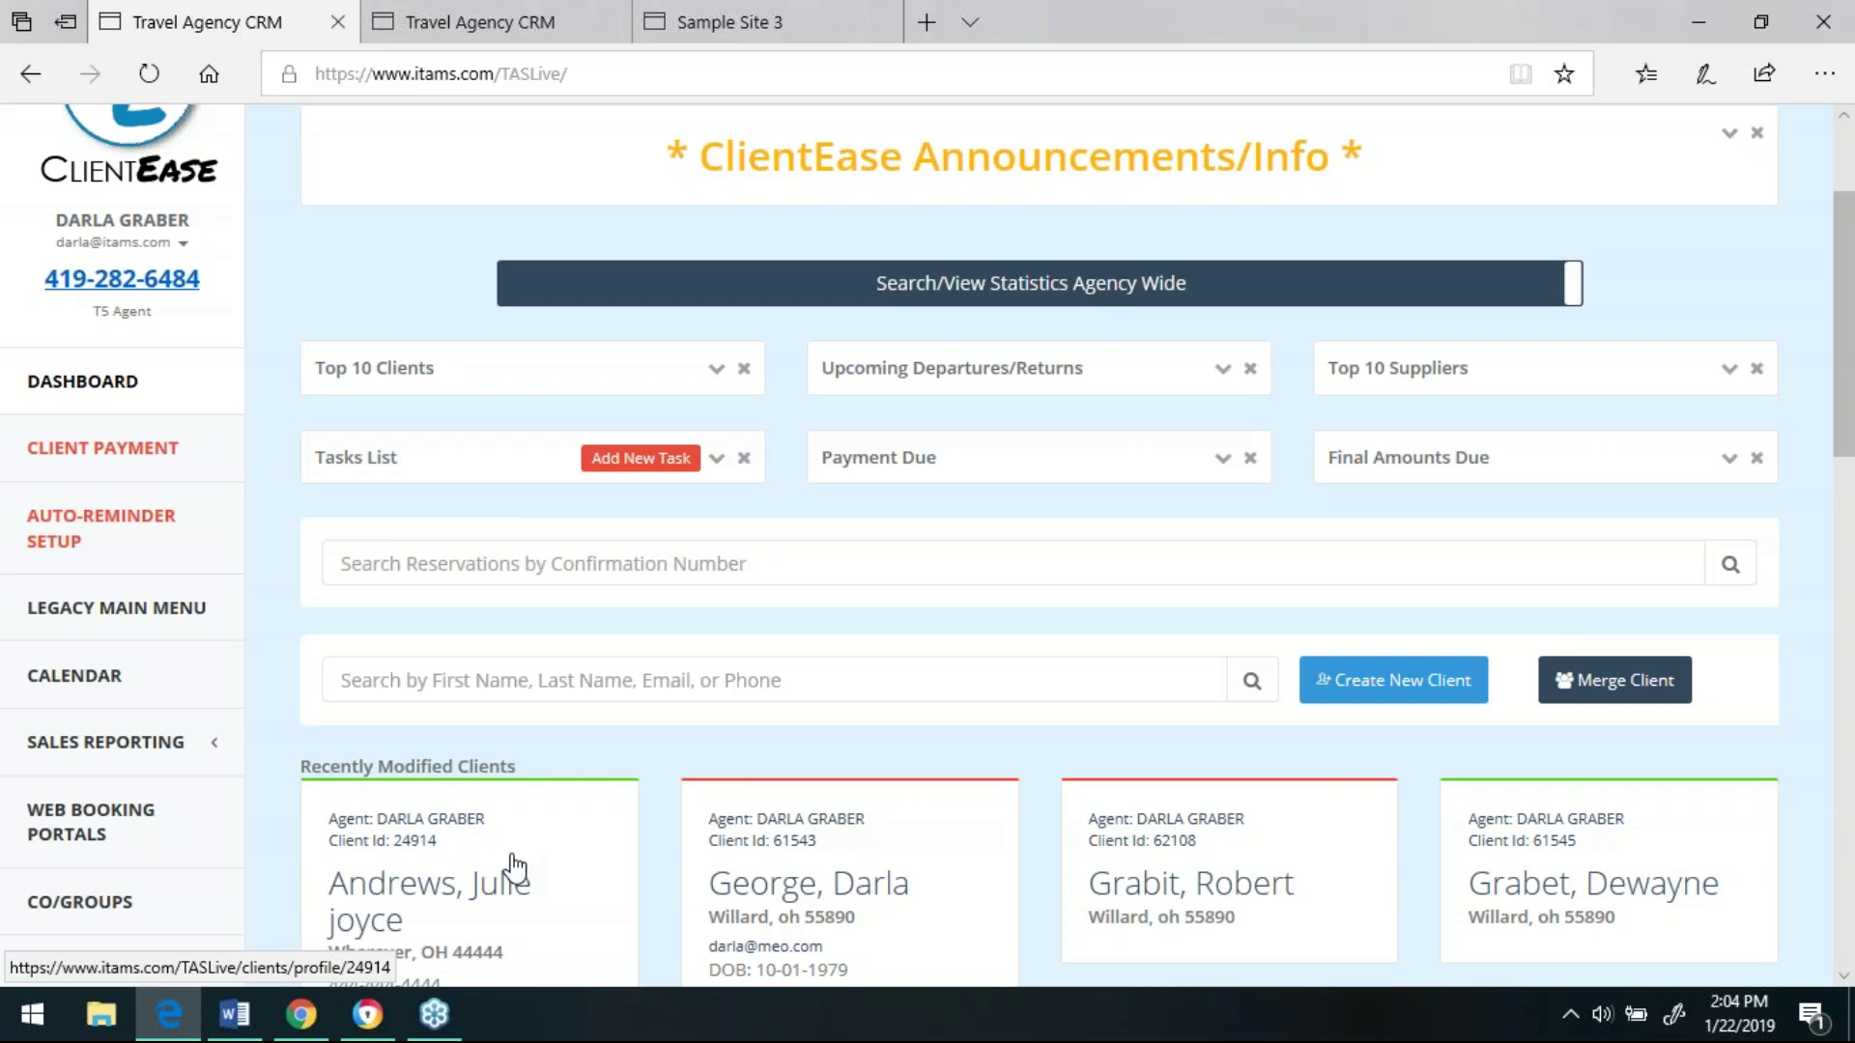
left_click(772, 25)
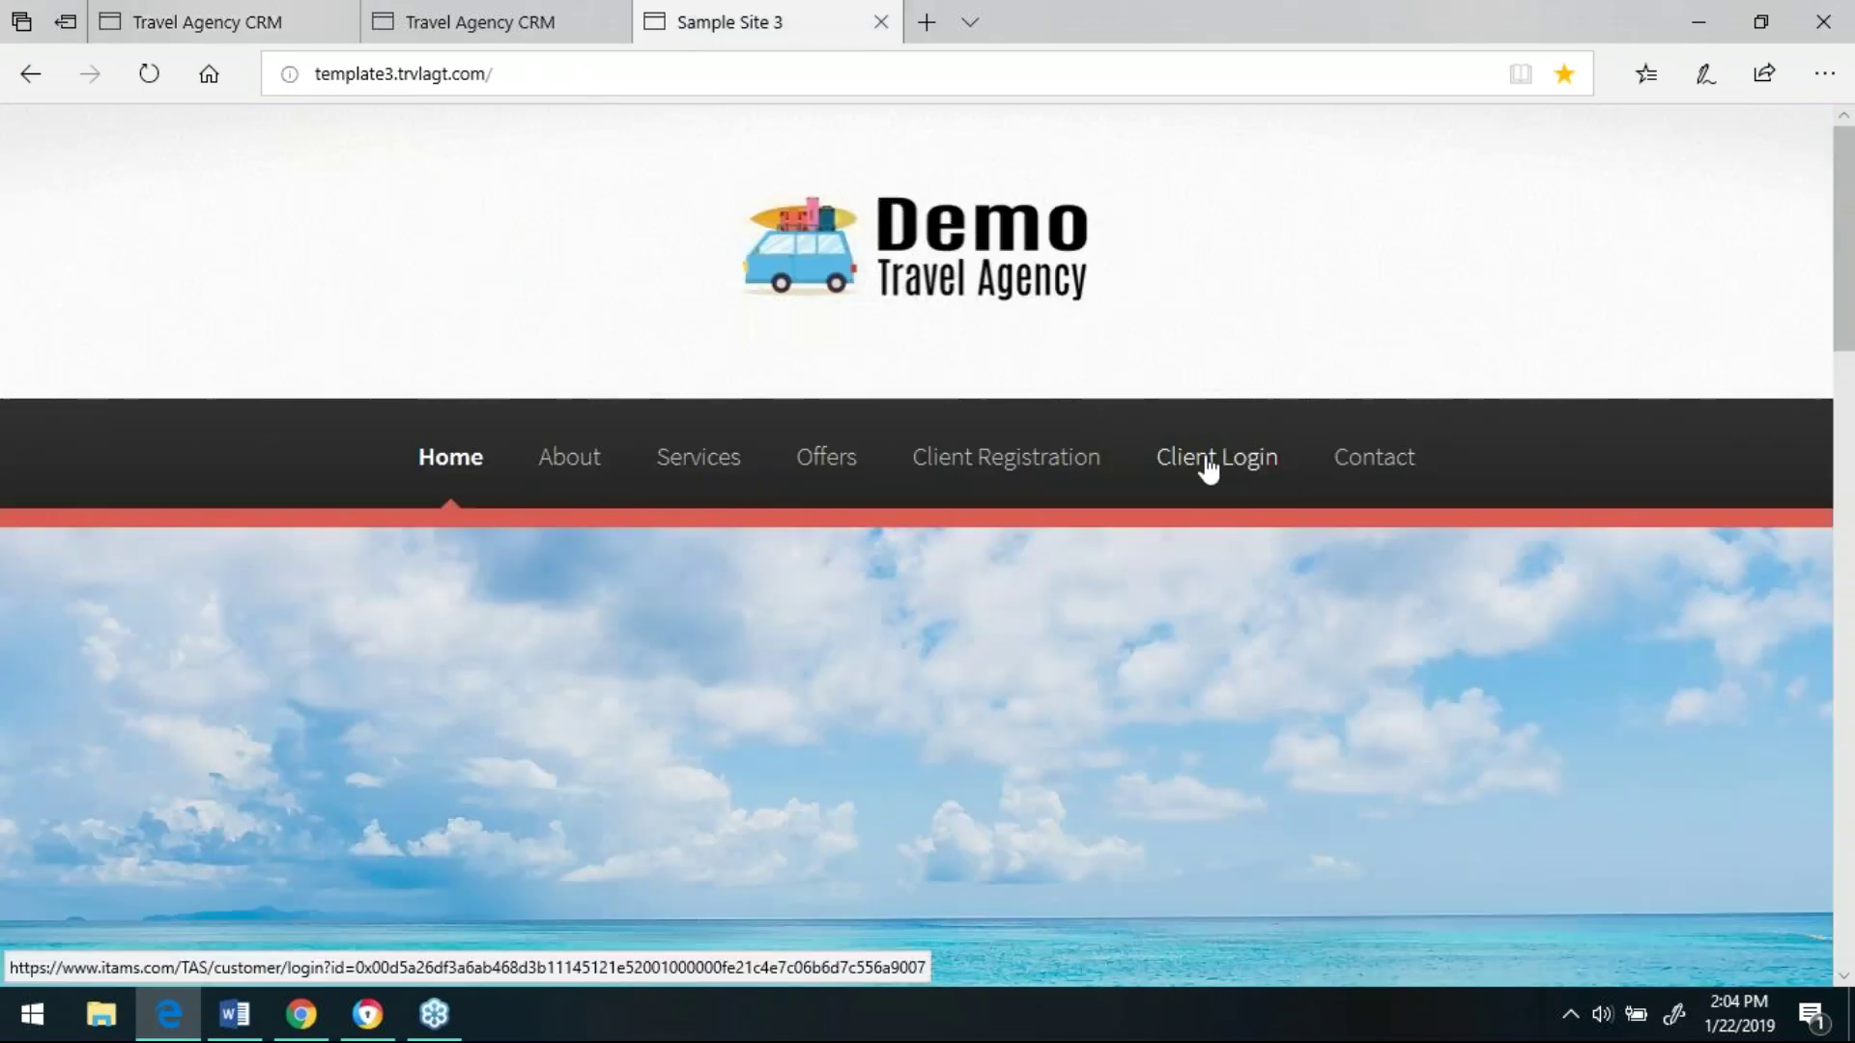
left_click(468, 21)
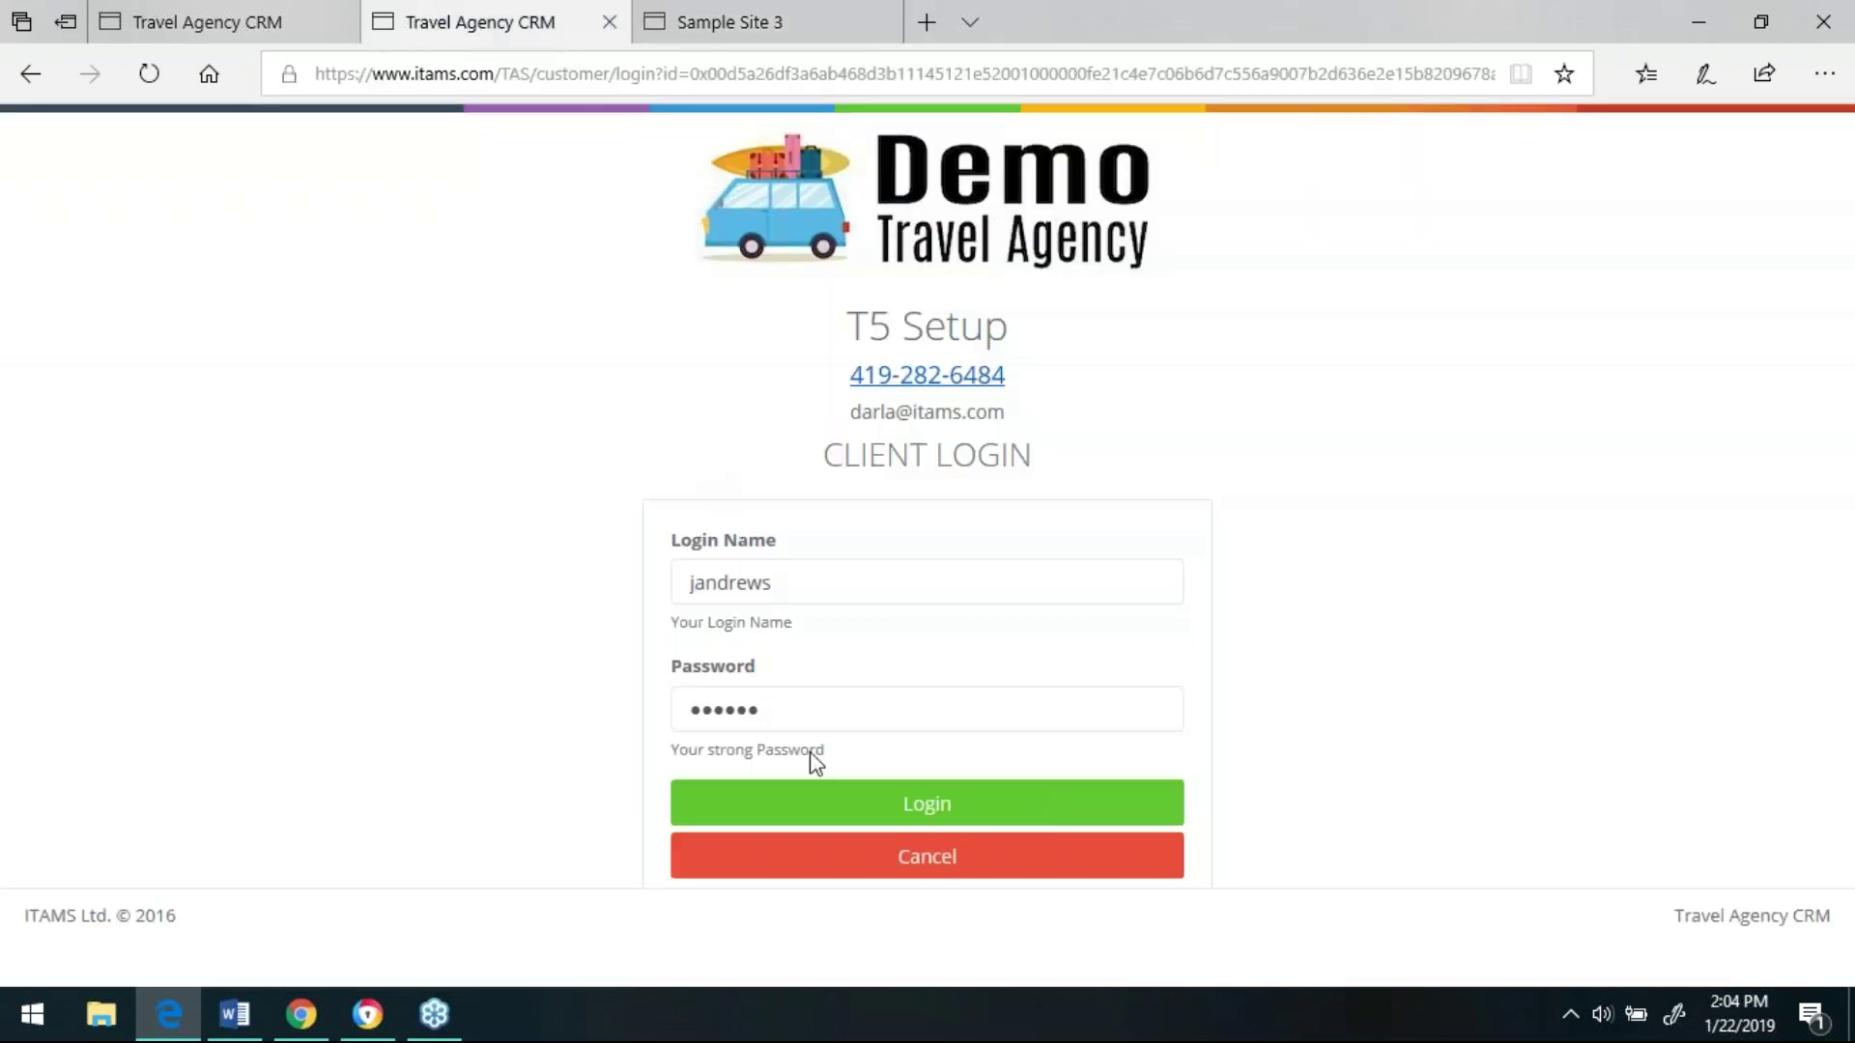
- Log in with the prefilled credentials to see the client's Disney and Florida bookings
left_click(913, 816)
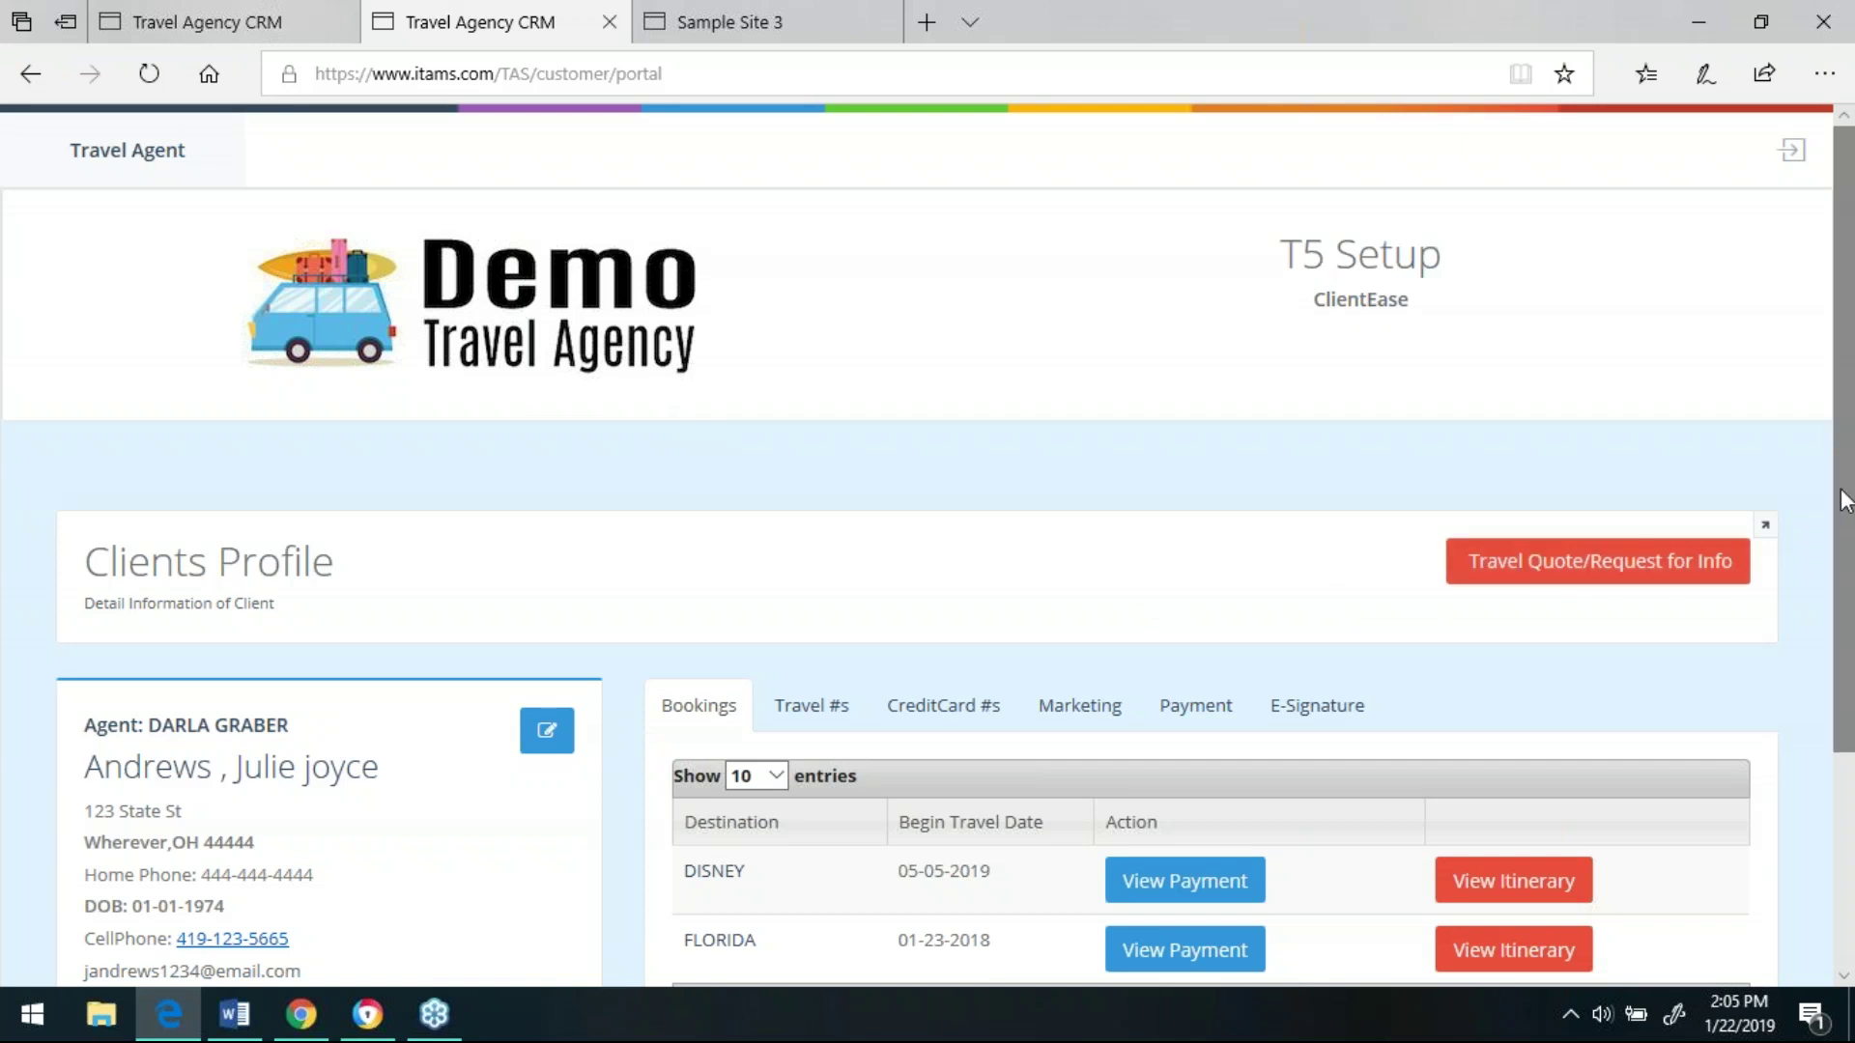
left_click_drag(1845, 502, 1850, 566)
scroll(927, 541, "down", 1)
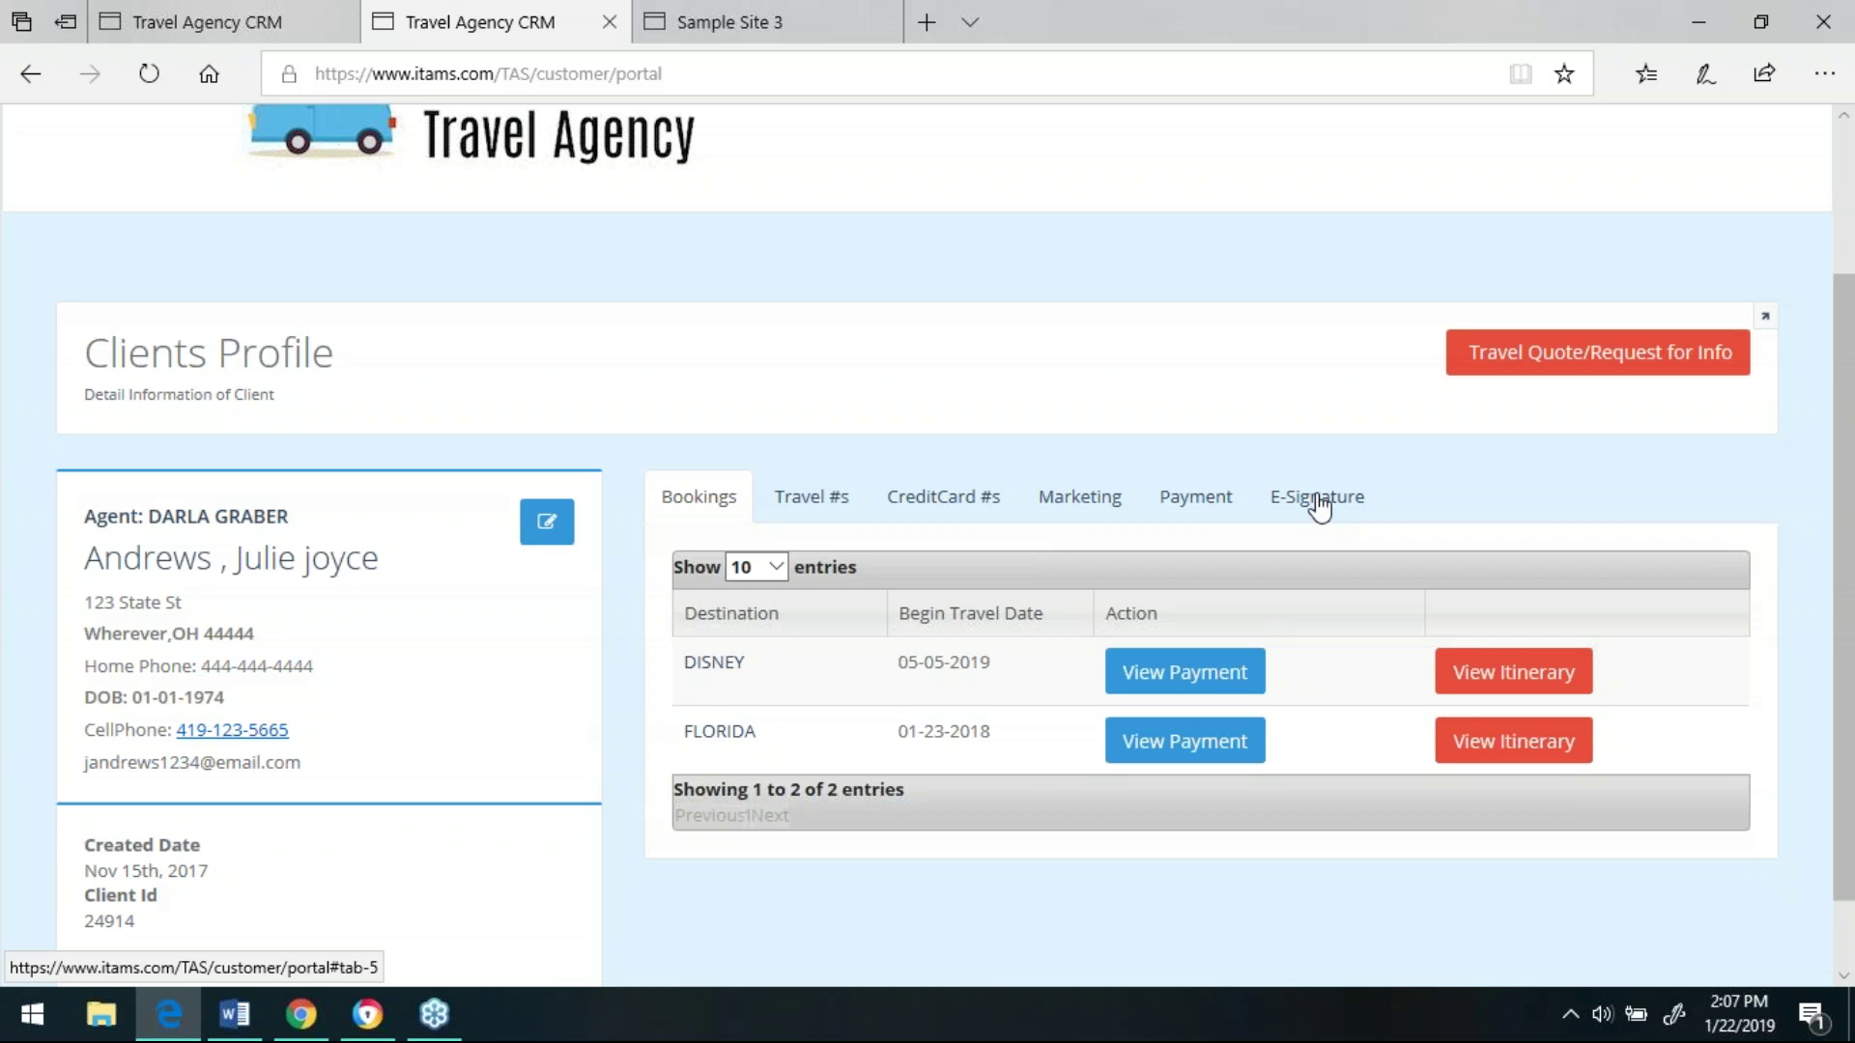
- Back on the first CRM tab, scroll to the top and open Auto-Reminder Setup
left_click(220, 25)
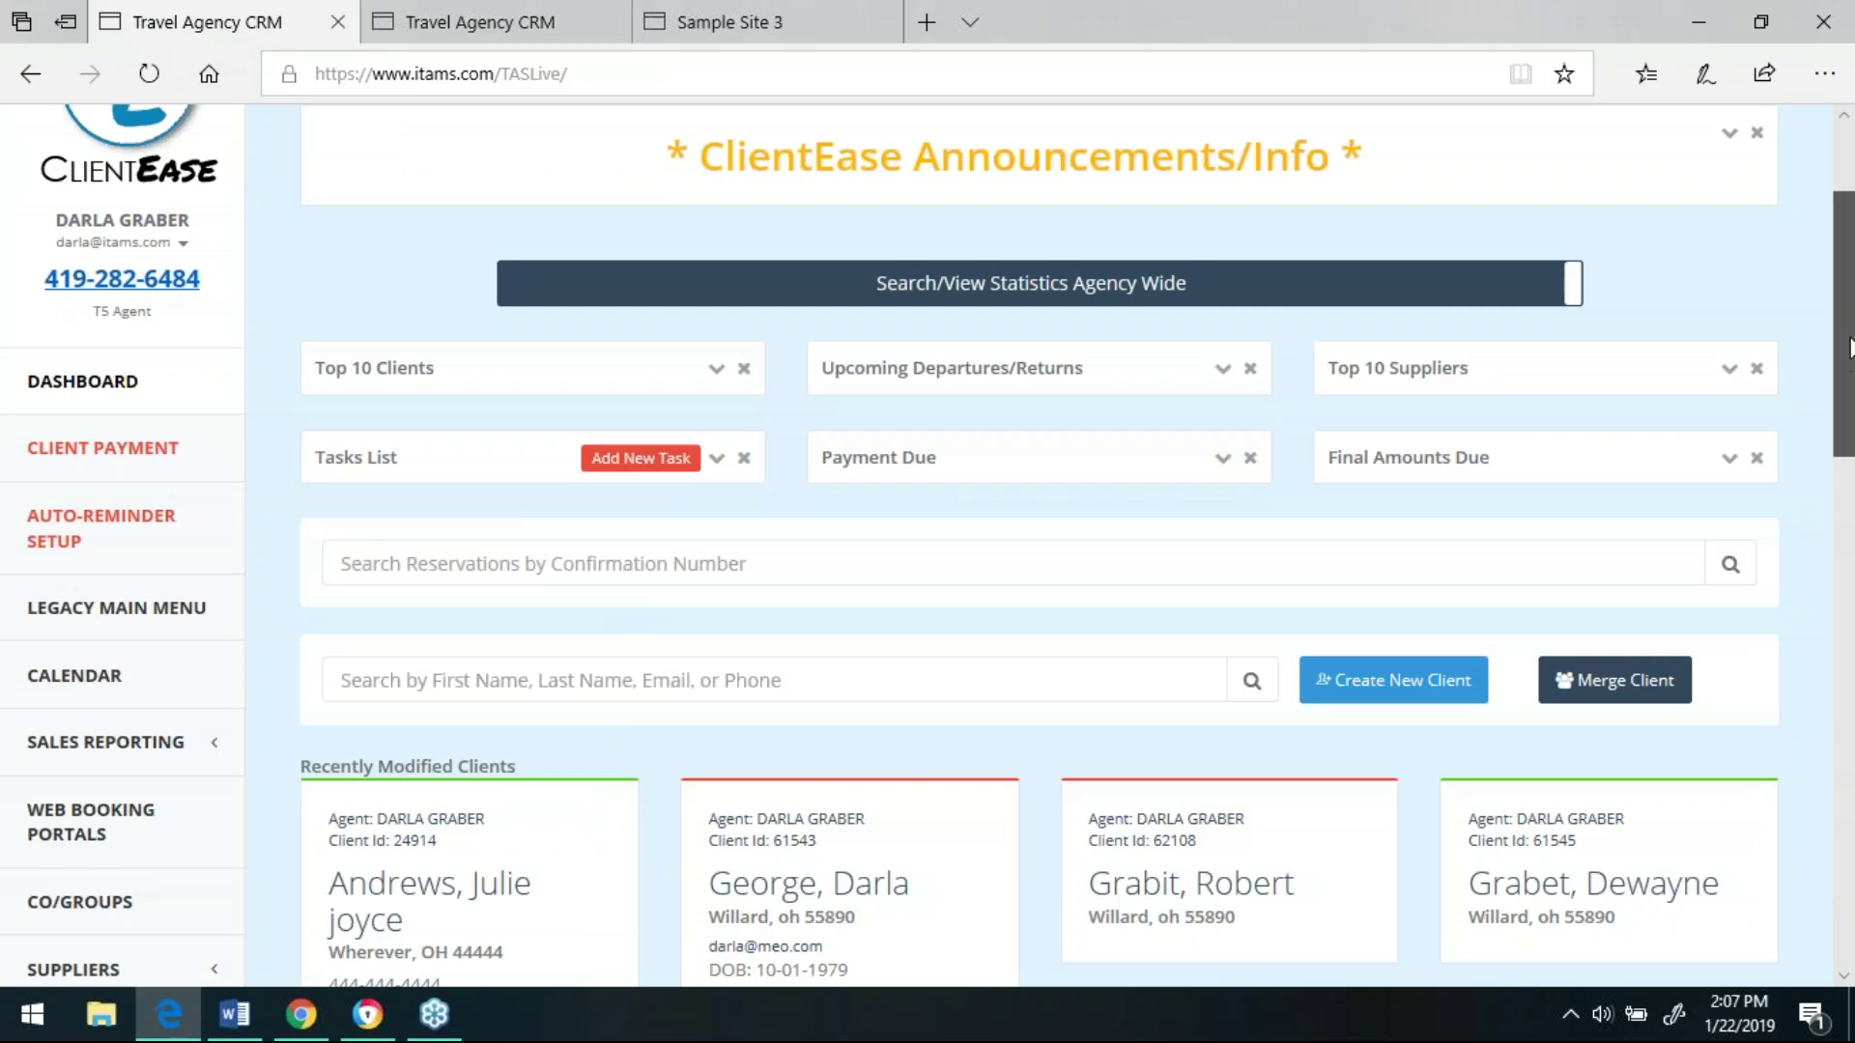
left_click_drag(1849, 356, 1847, 299)
scroll(1845, 299, "up", 1)
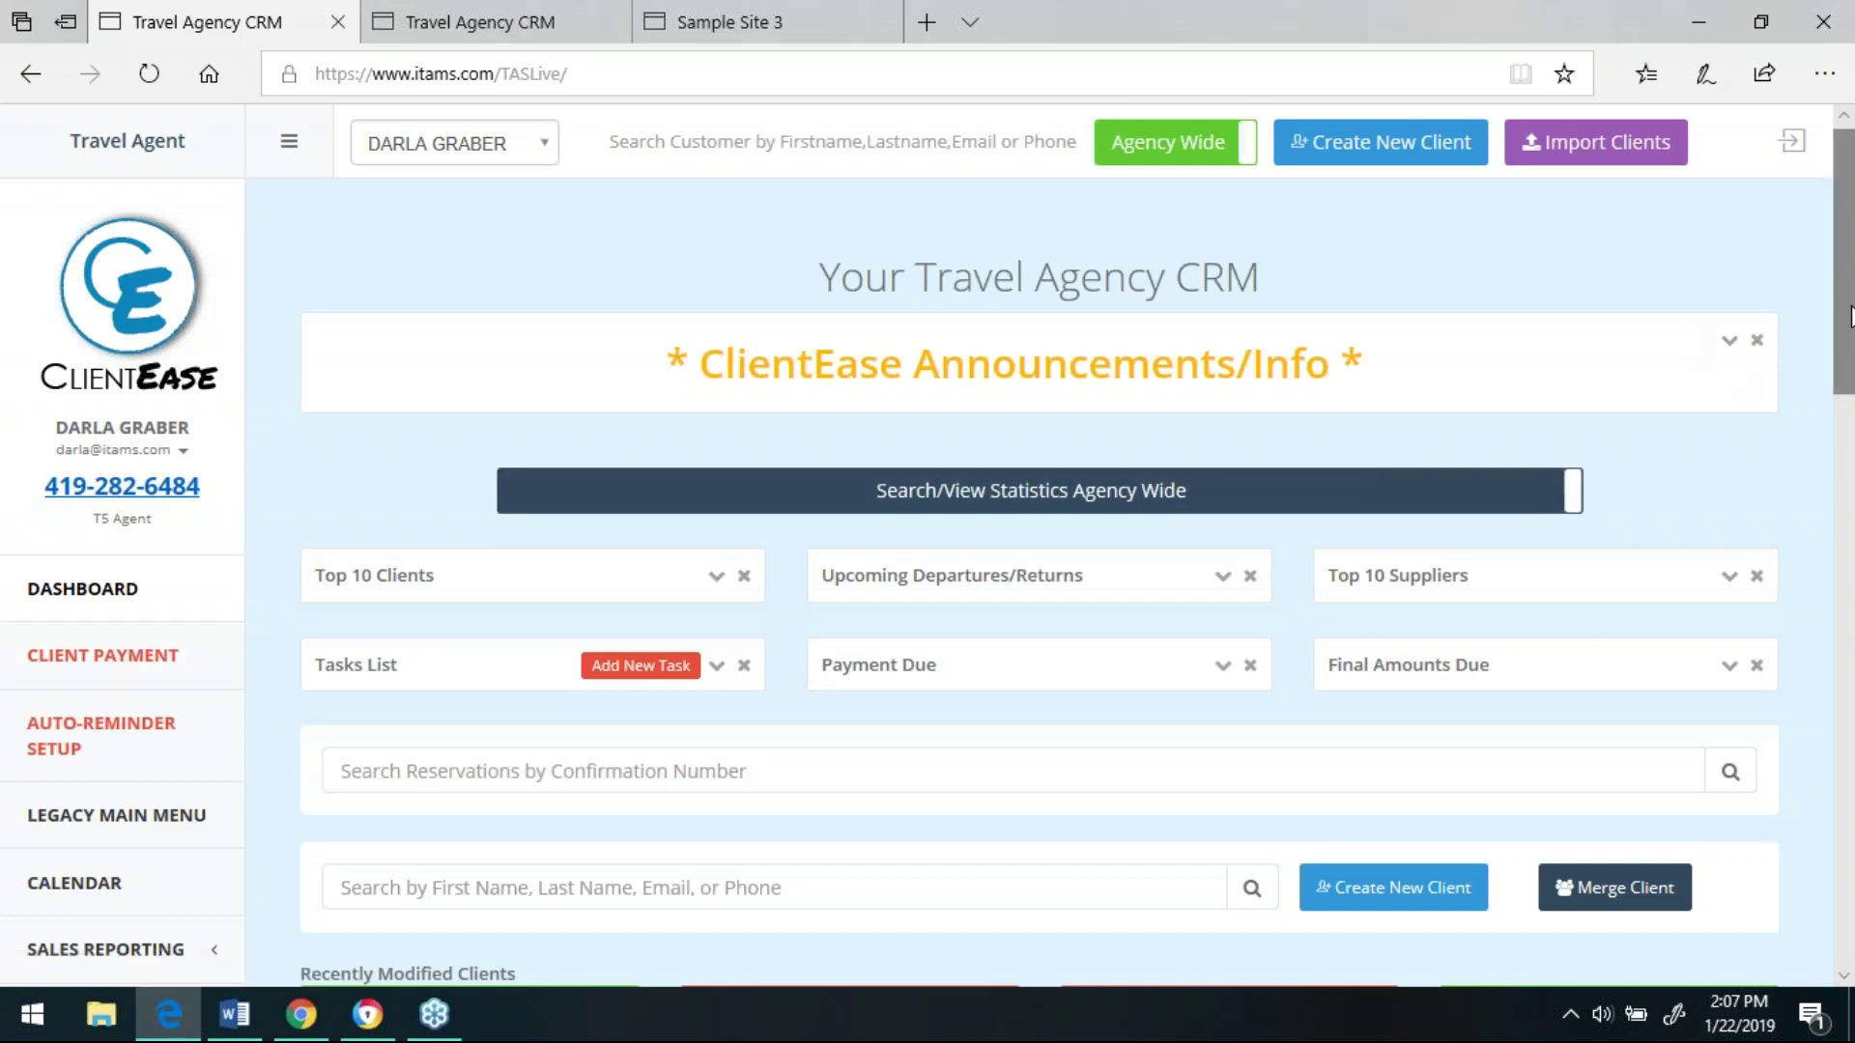
left_click_drag(1848, 317, 1848, 380)
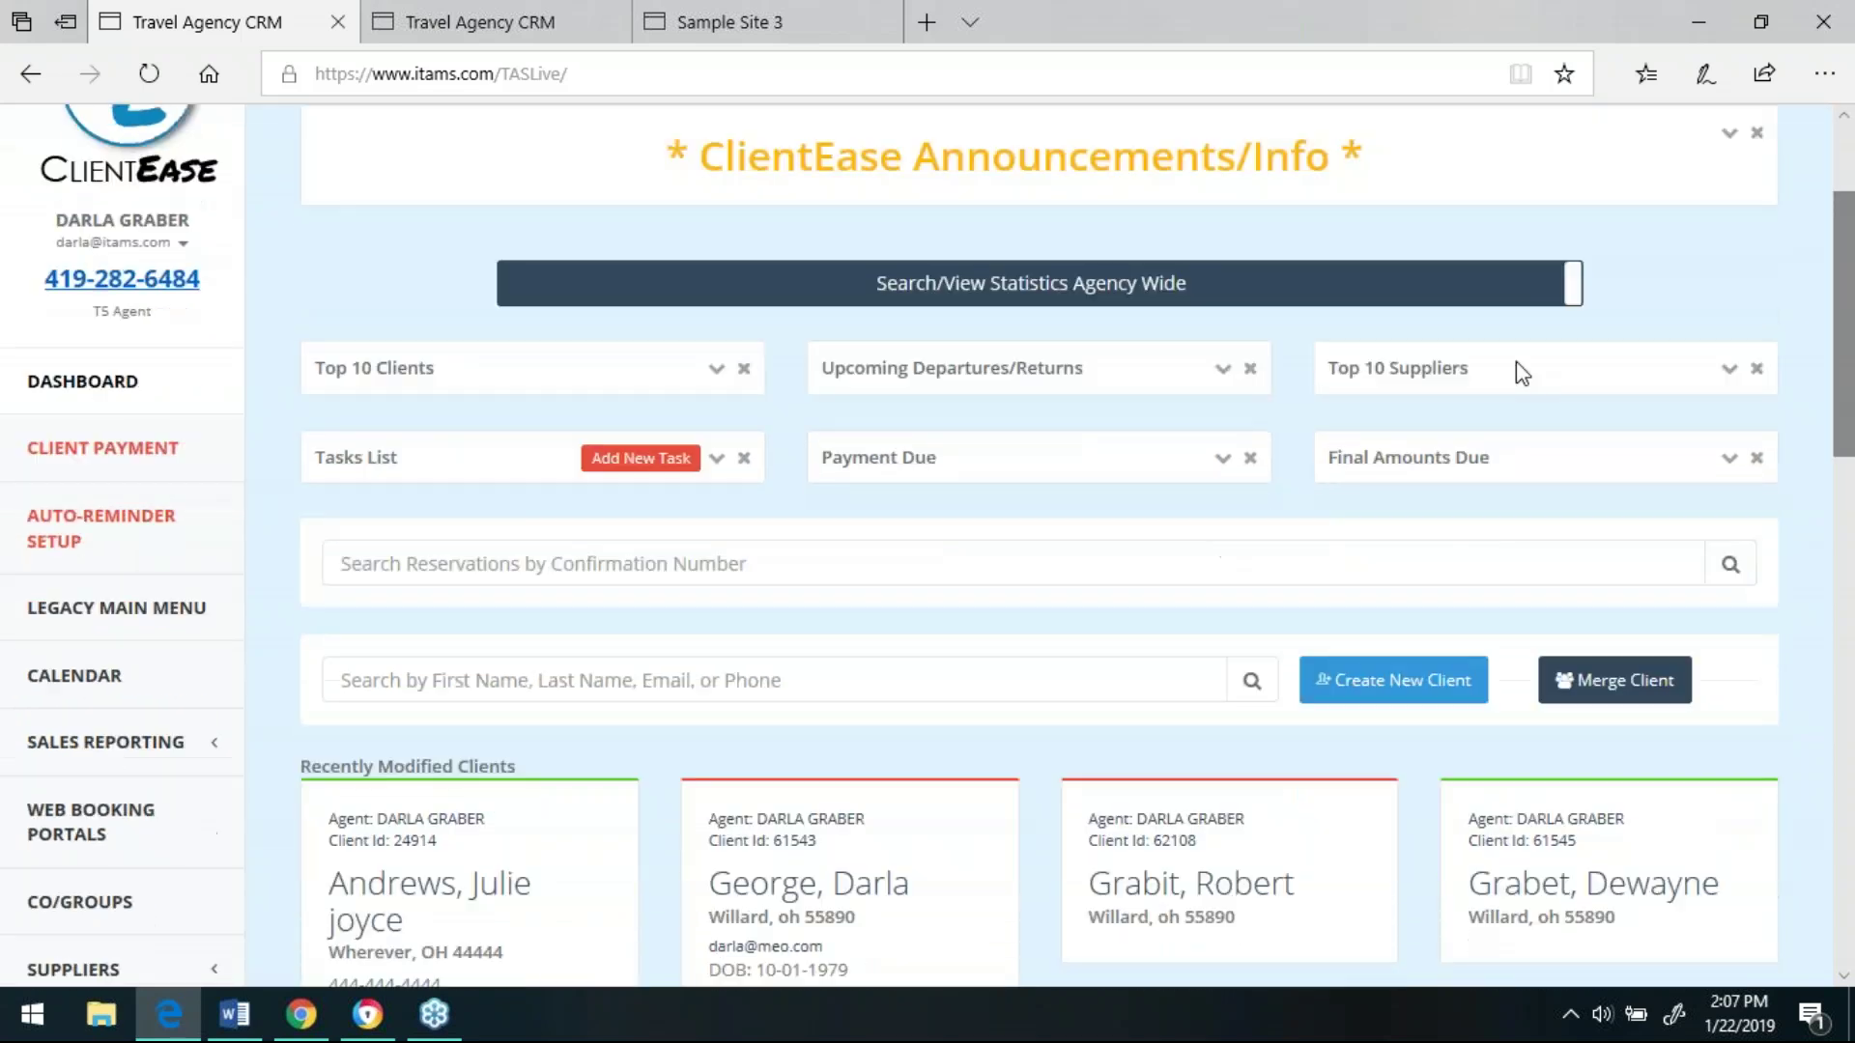
left_click(106, 537)
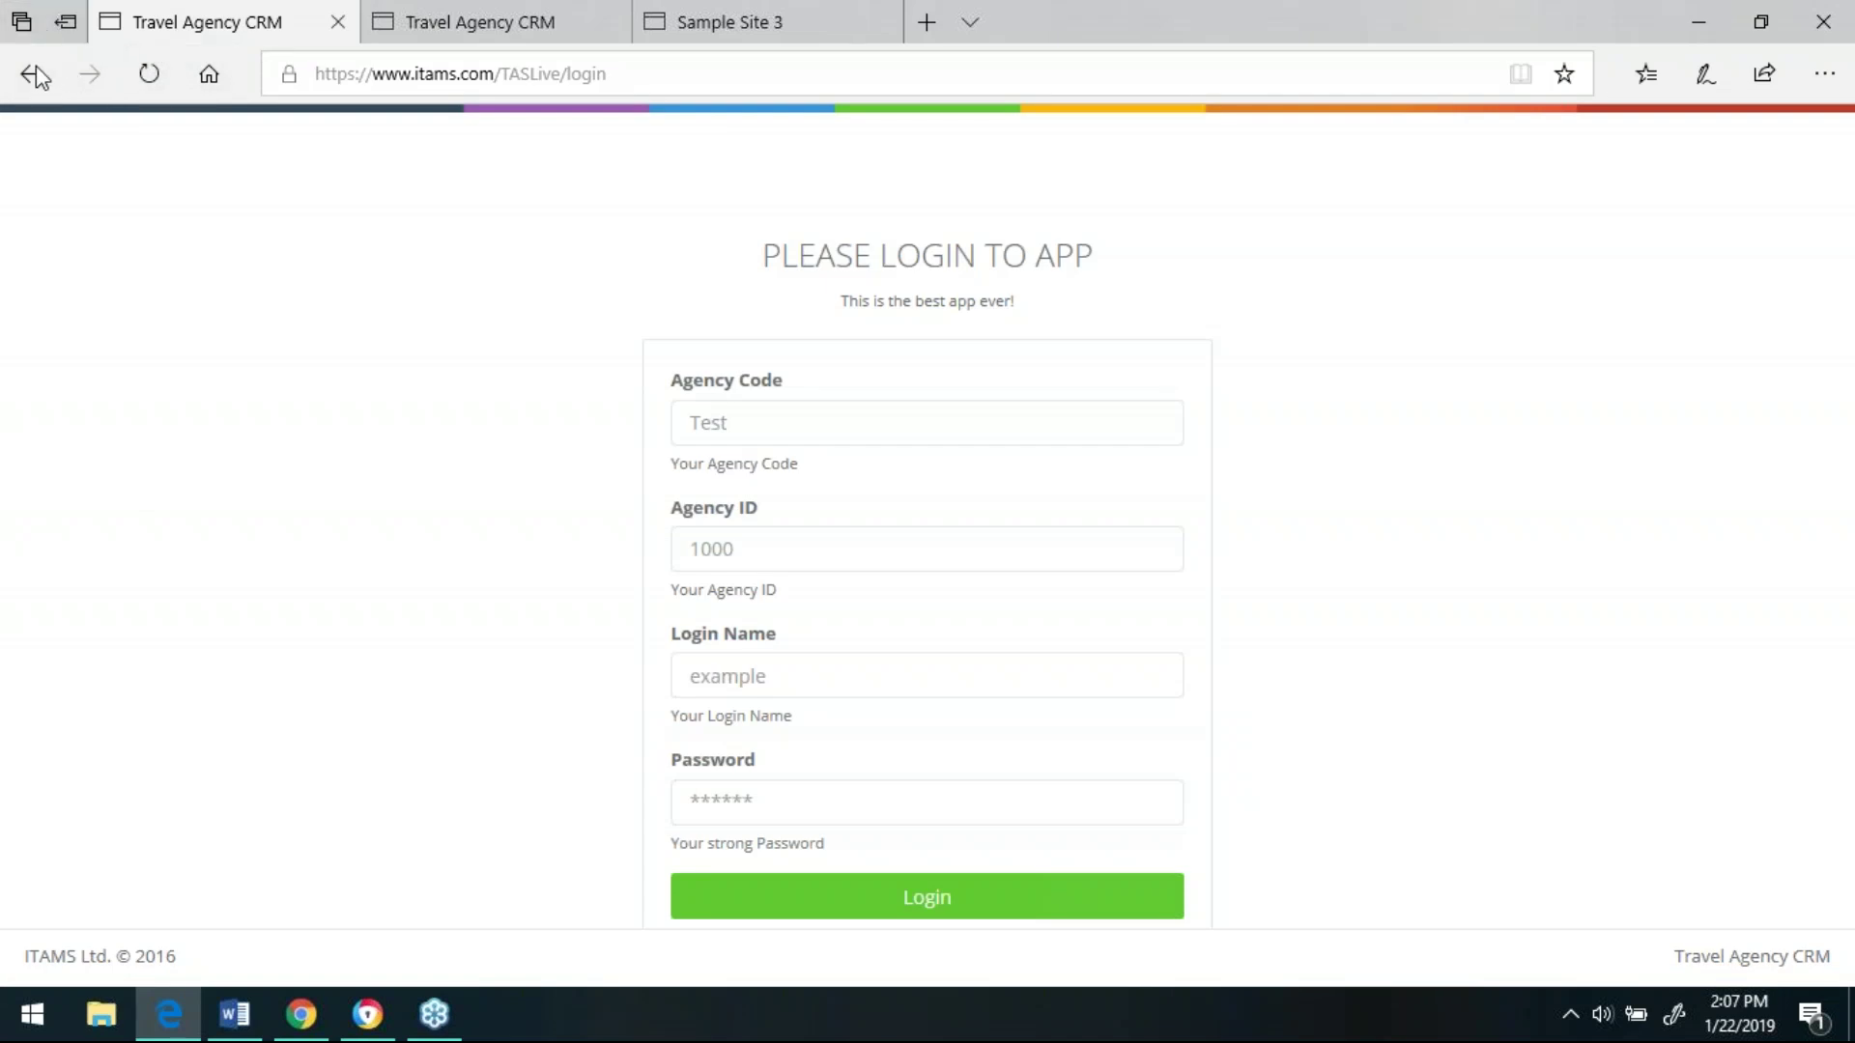
- Load the ClientEase login page from favourites and submit the agency code
left_click(1643, 79)
left_click(1539, 275)
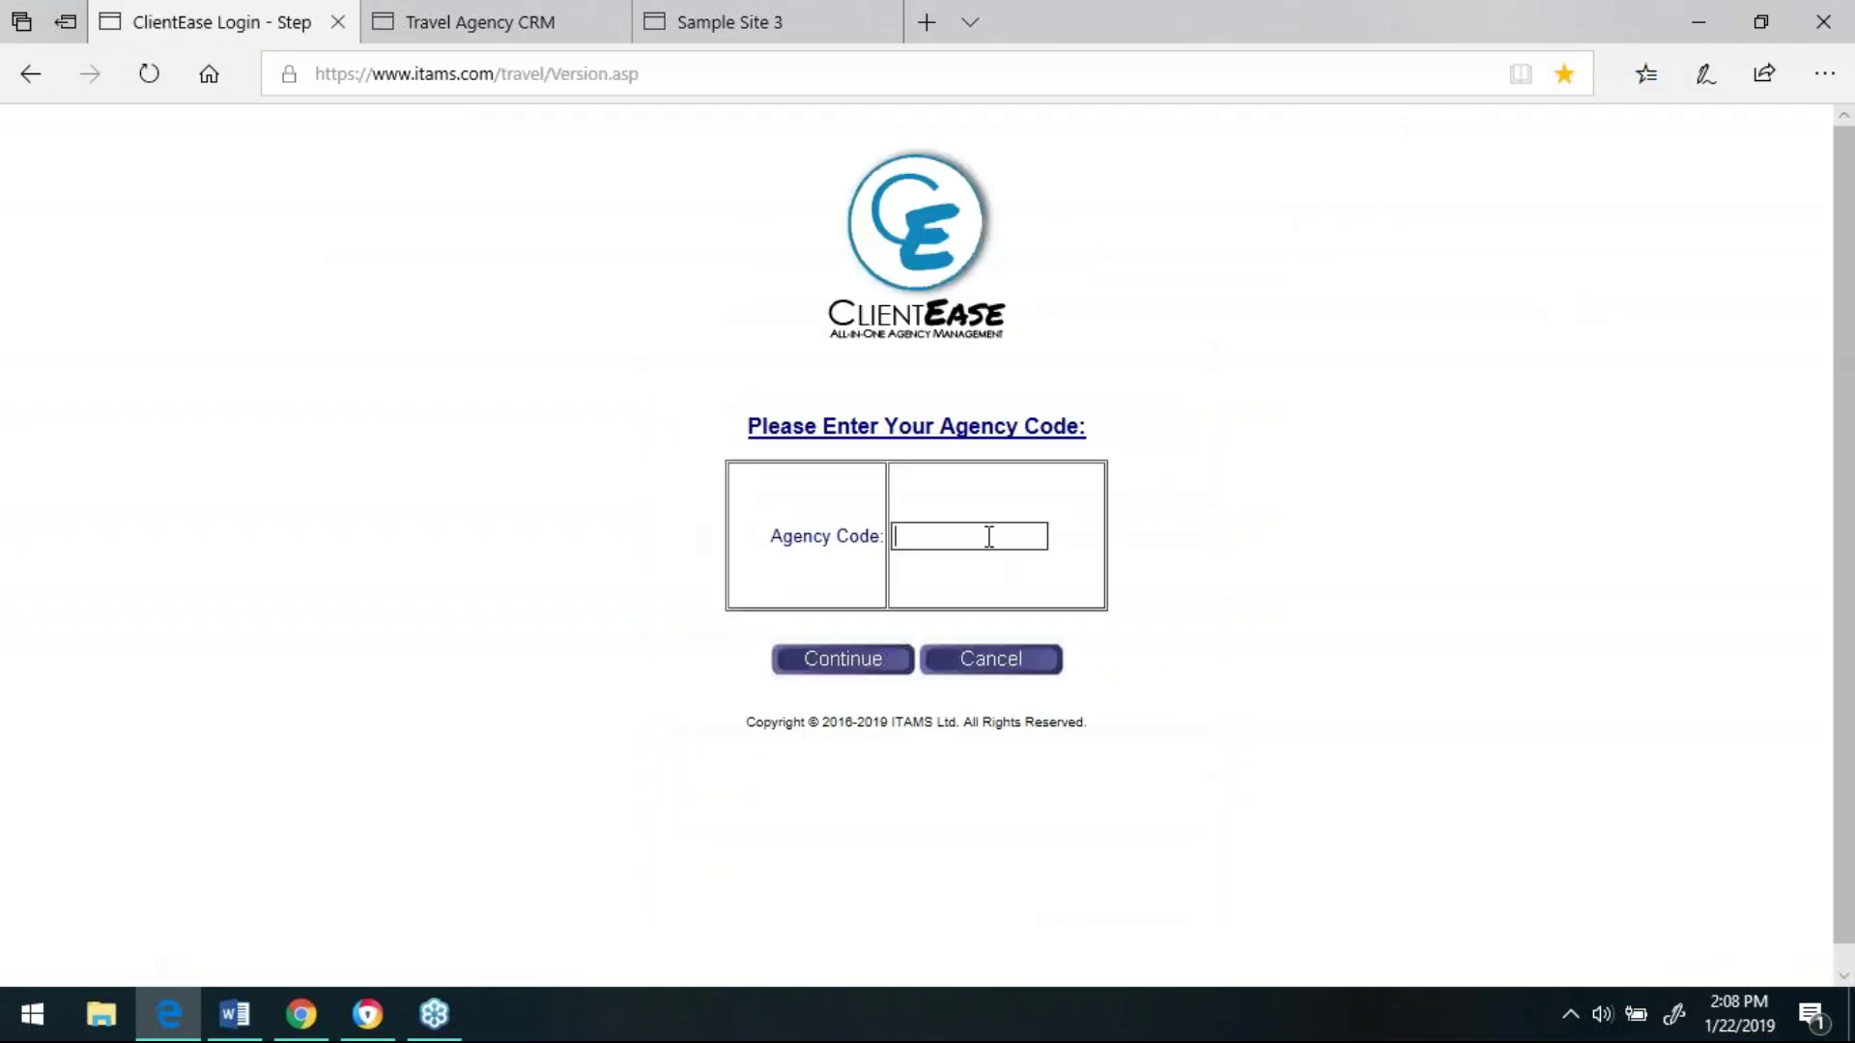
type("travels5")
key("Tab")
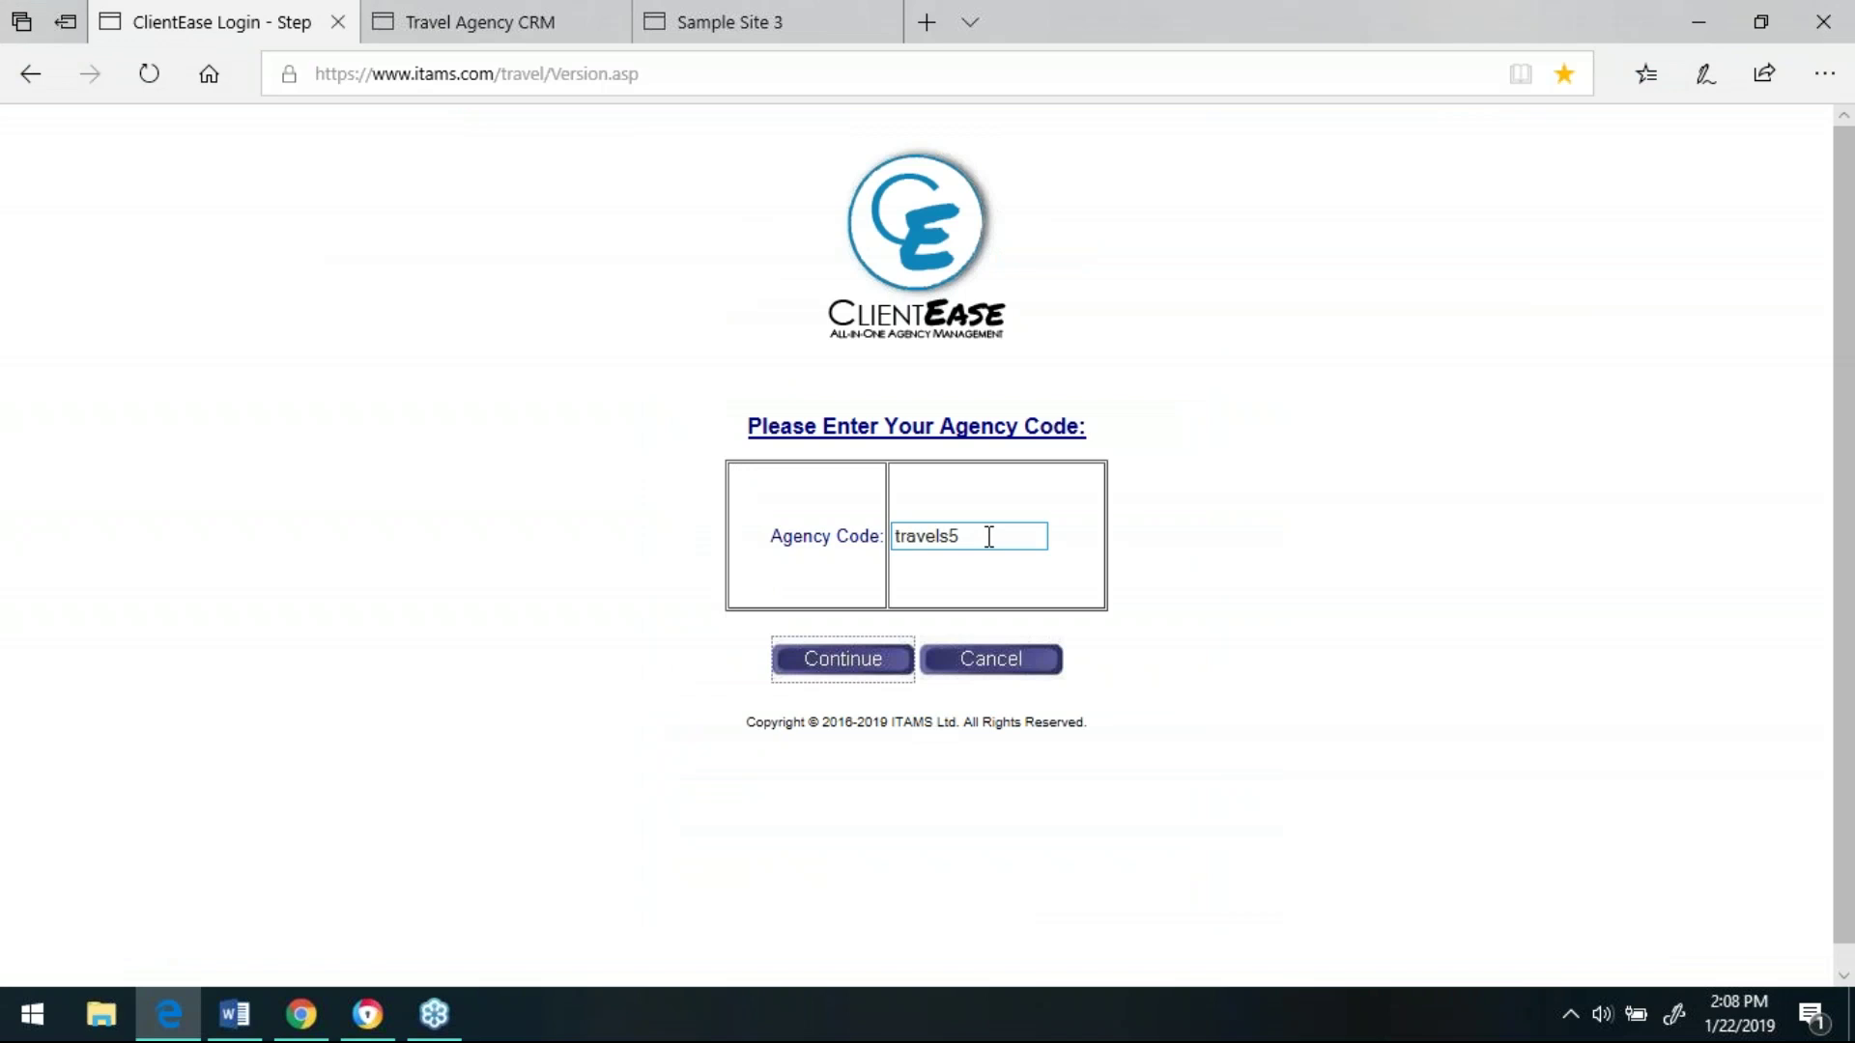
left_click(837, 667)
- Enter the agency code, agency ID, login name and account password to sign in
type("tr")
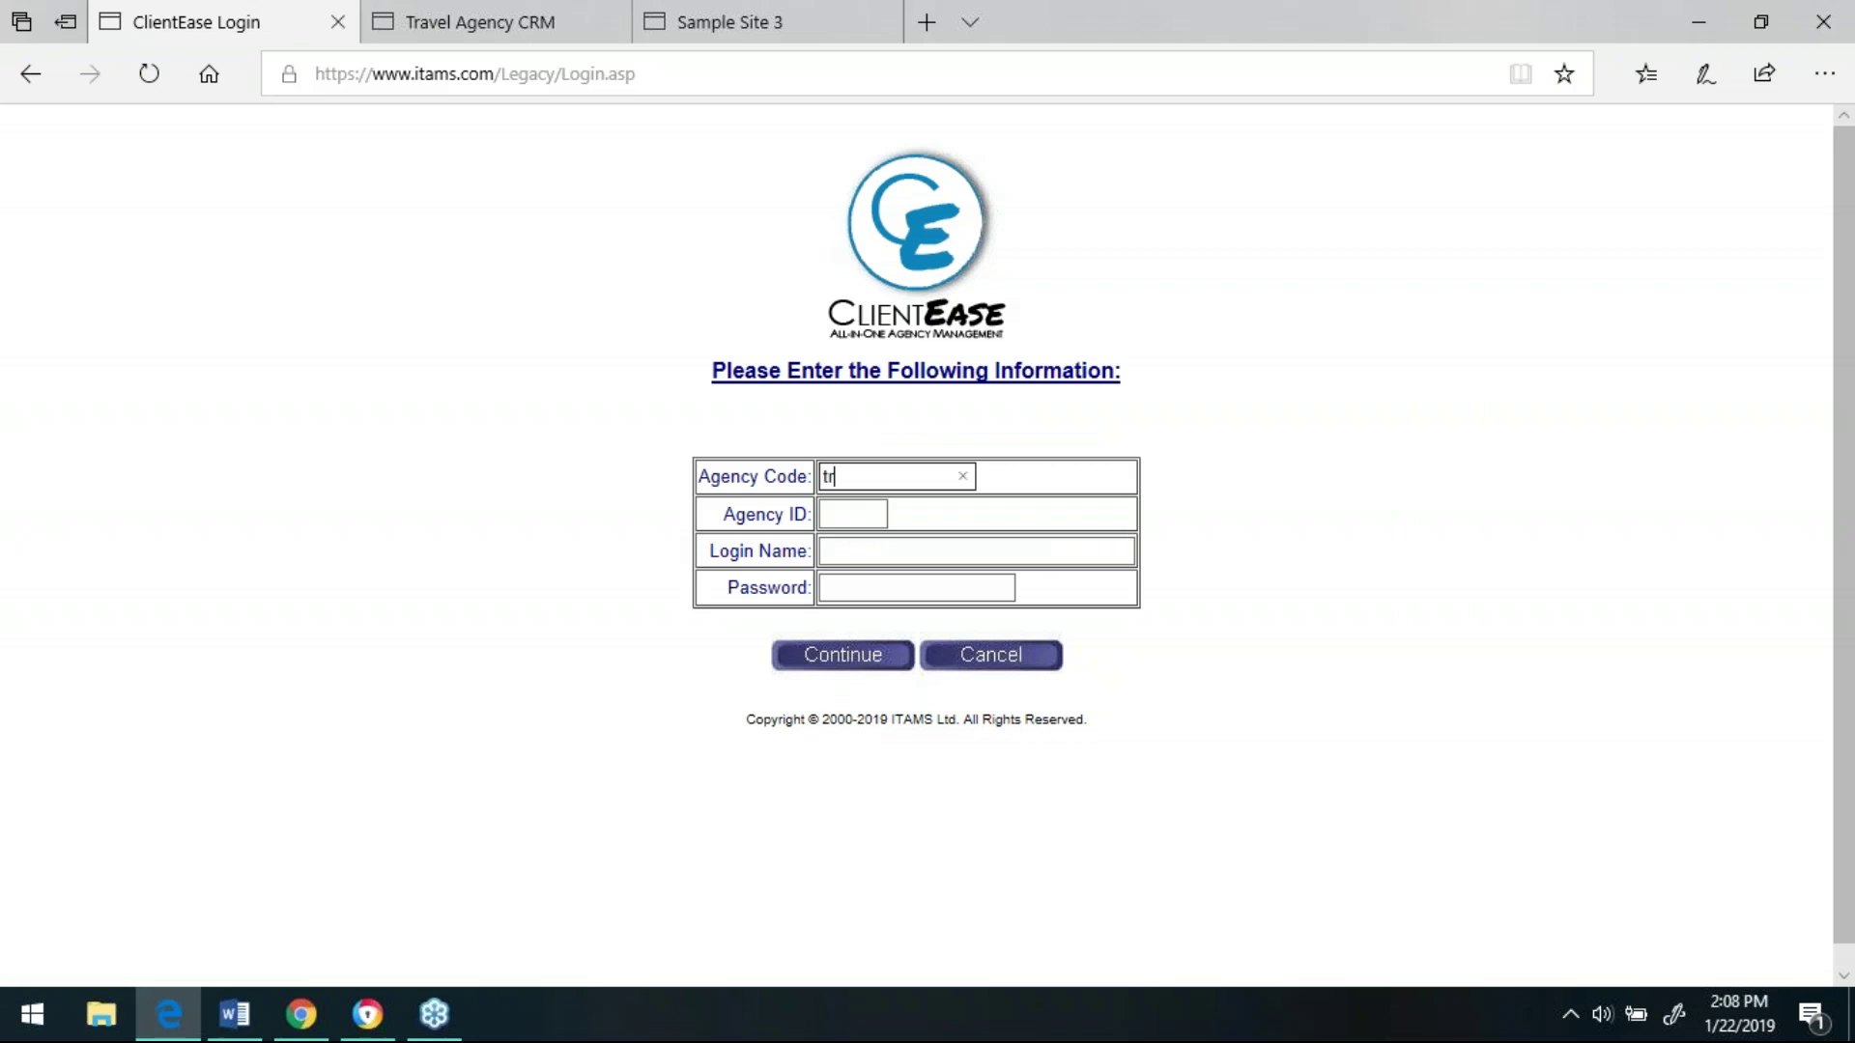
type("avels5")
key("Tab")
type("100")
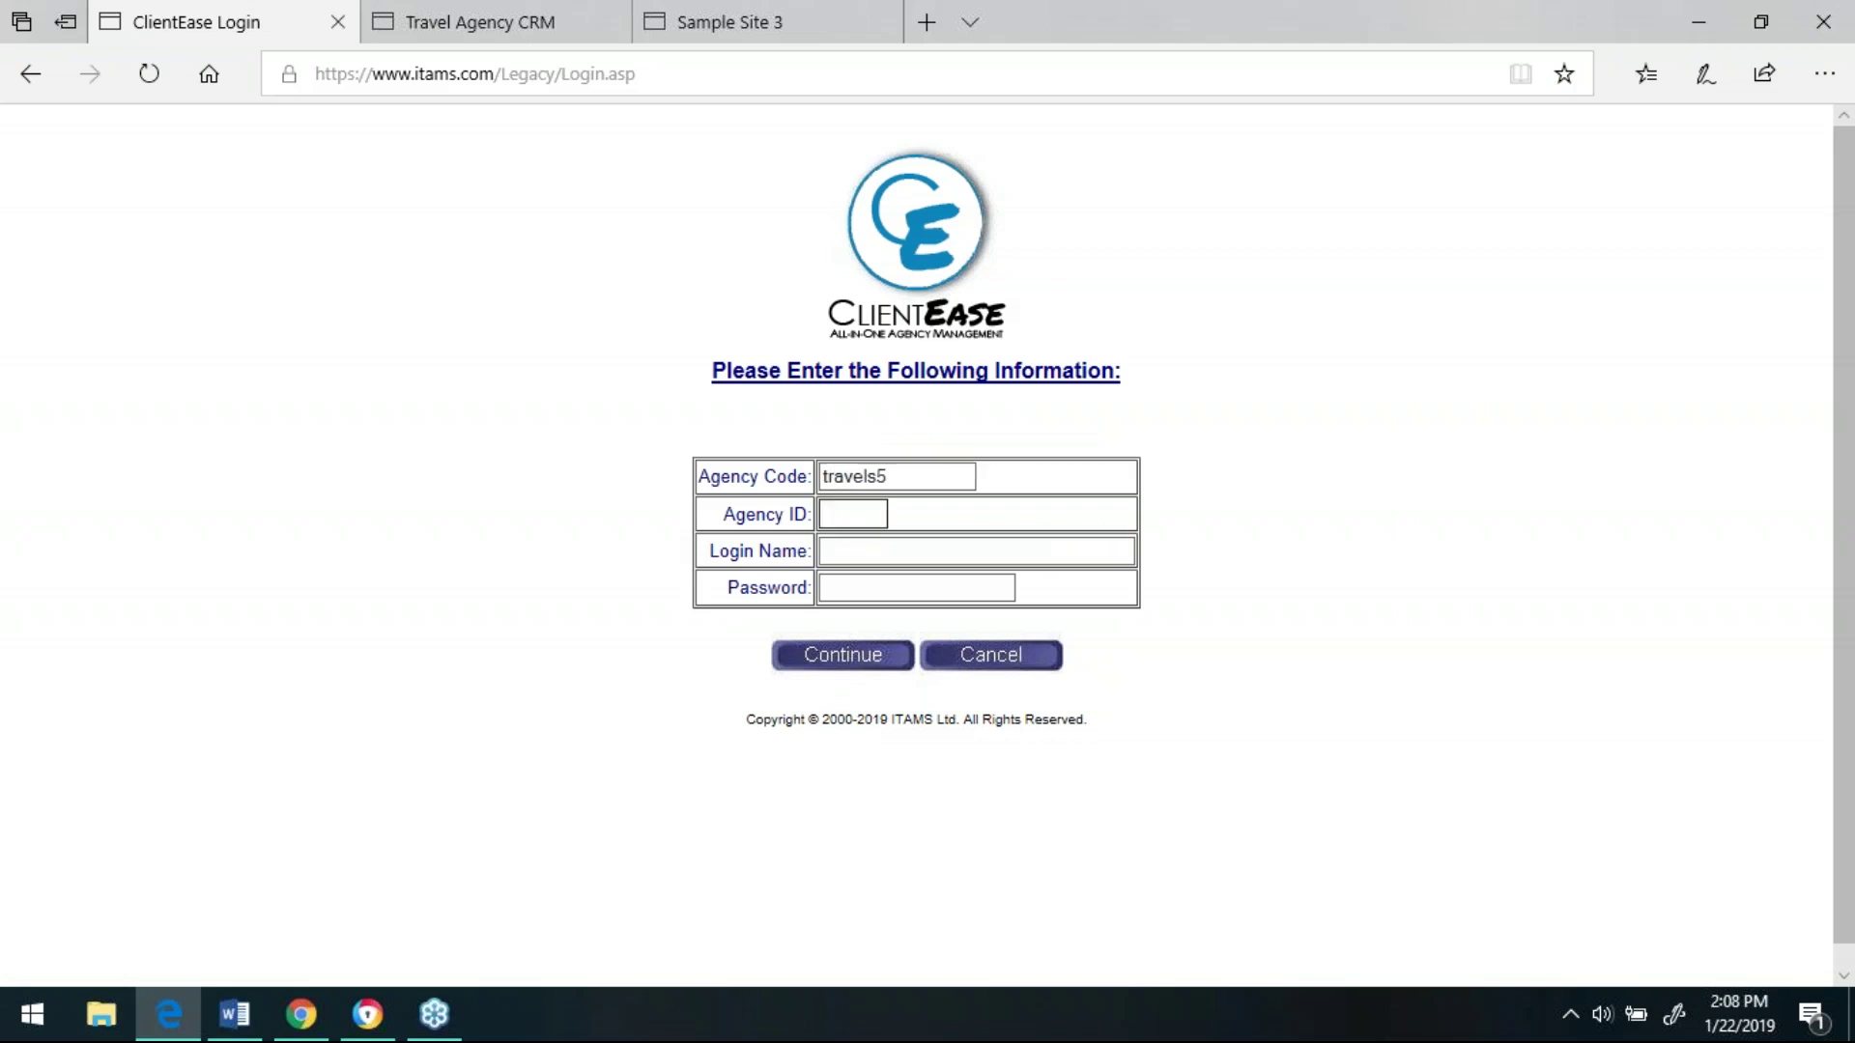
type("0")
key("Tab")
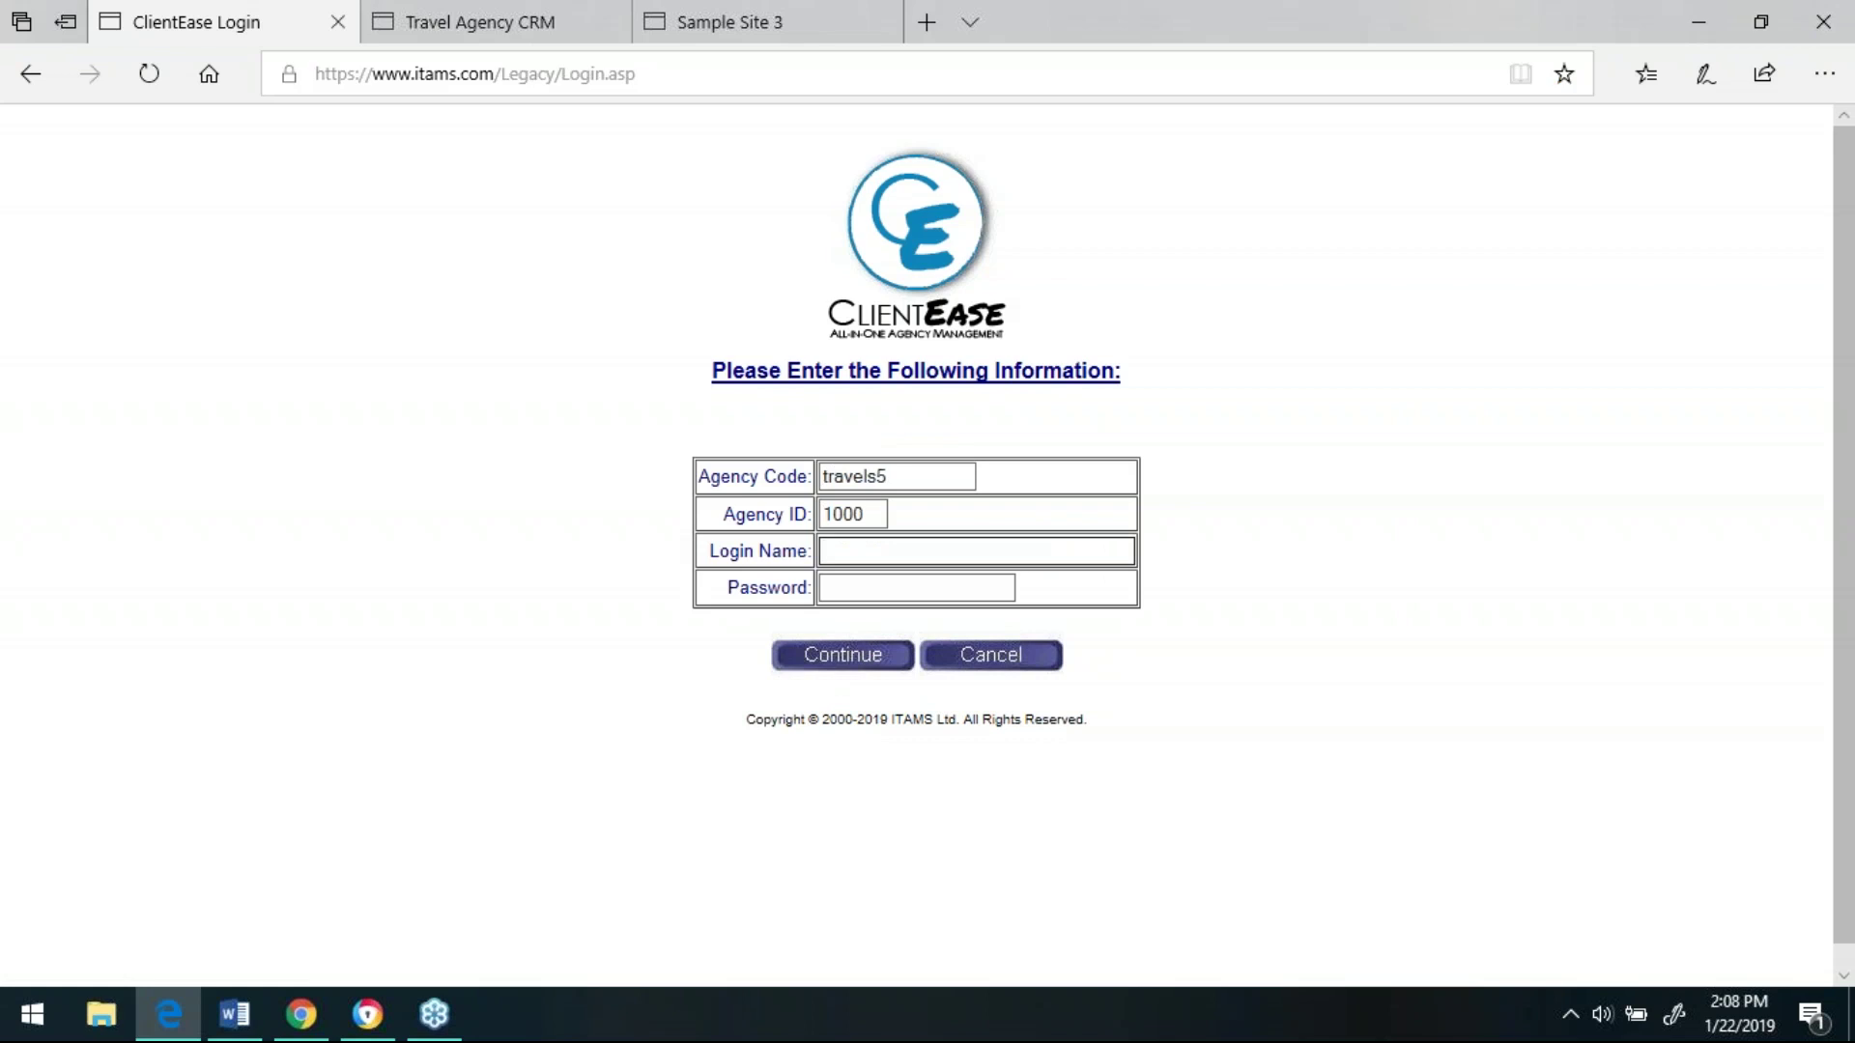
type("agent")
key("Tab")
type("•••••••••")
key("Tab")
key("Return")
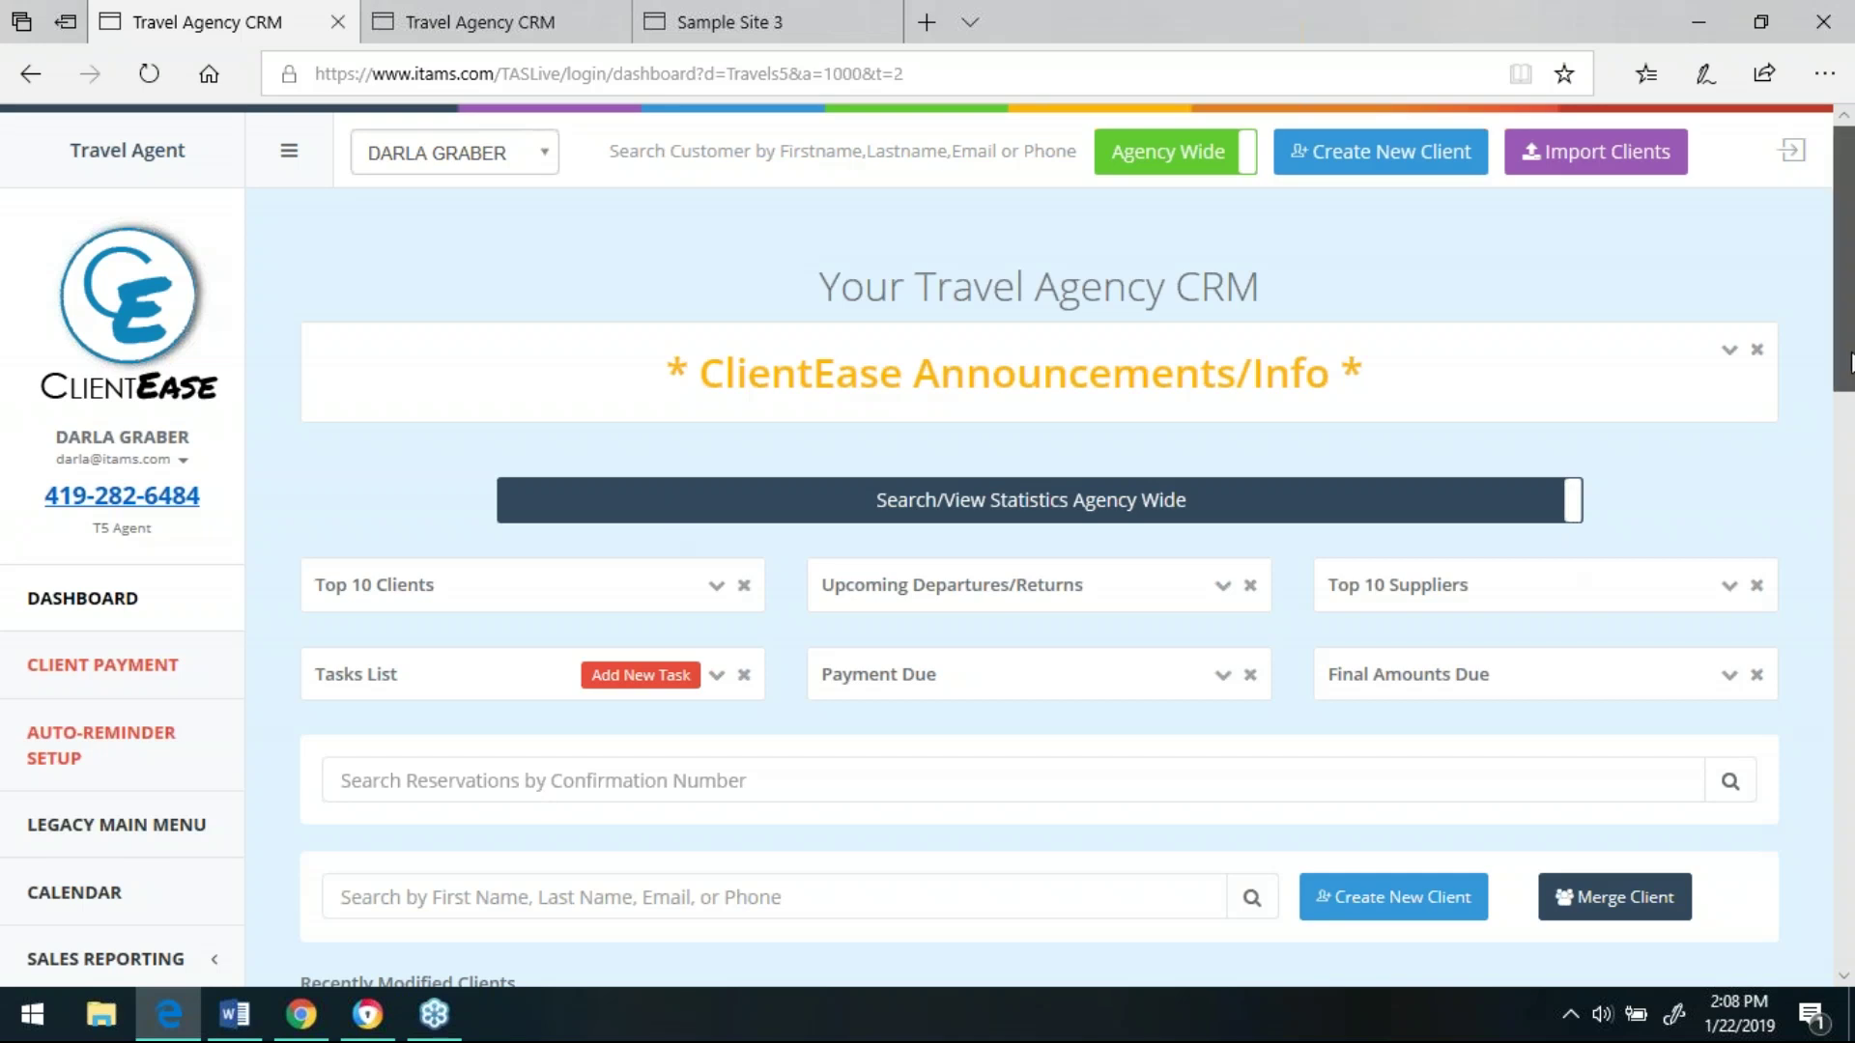
scroll(1851, 345, "down", 3)
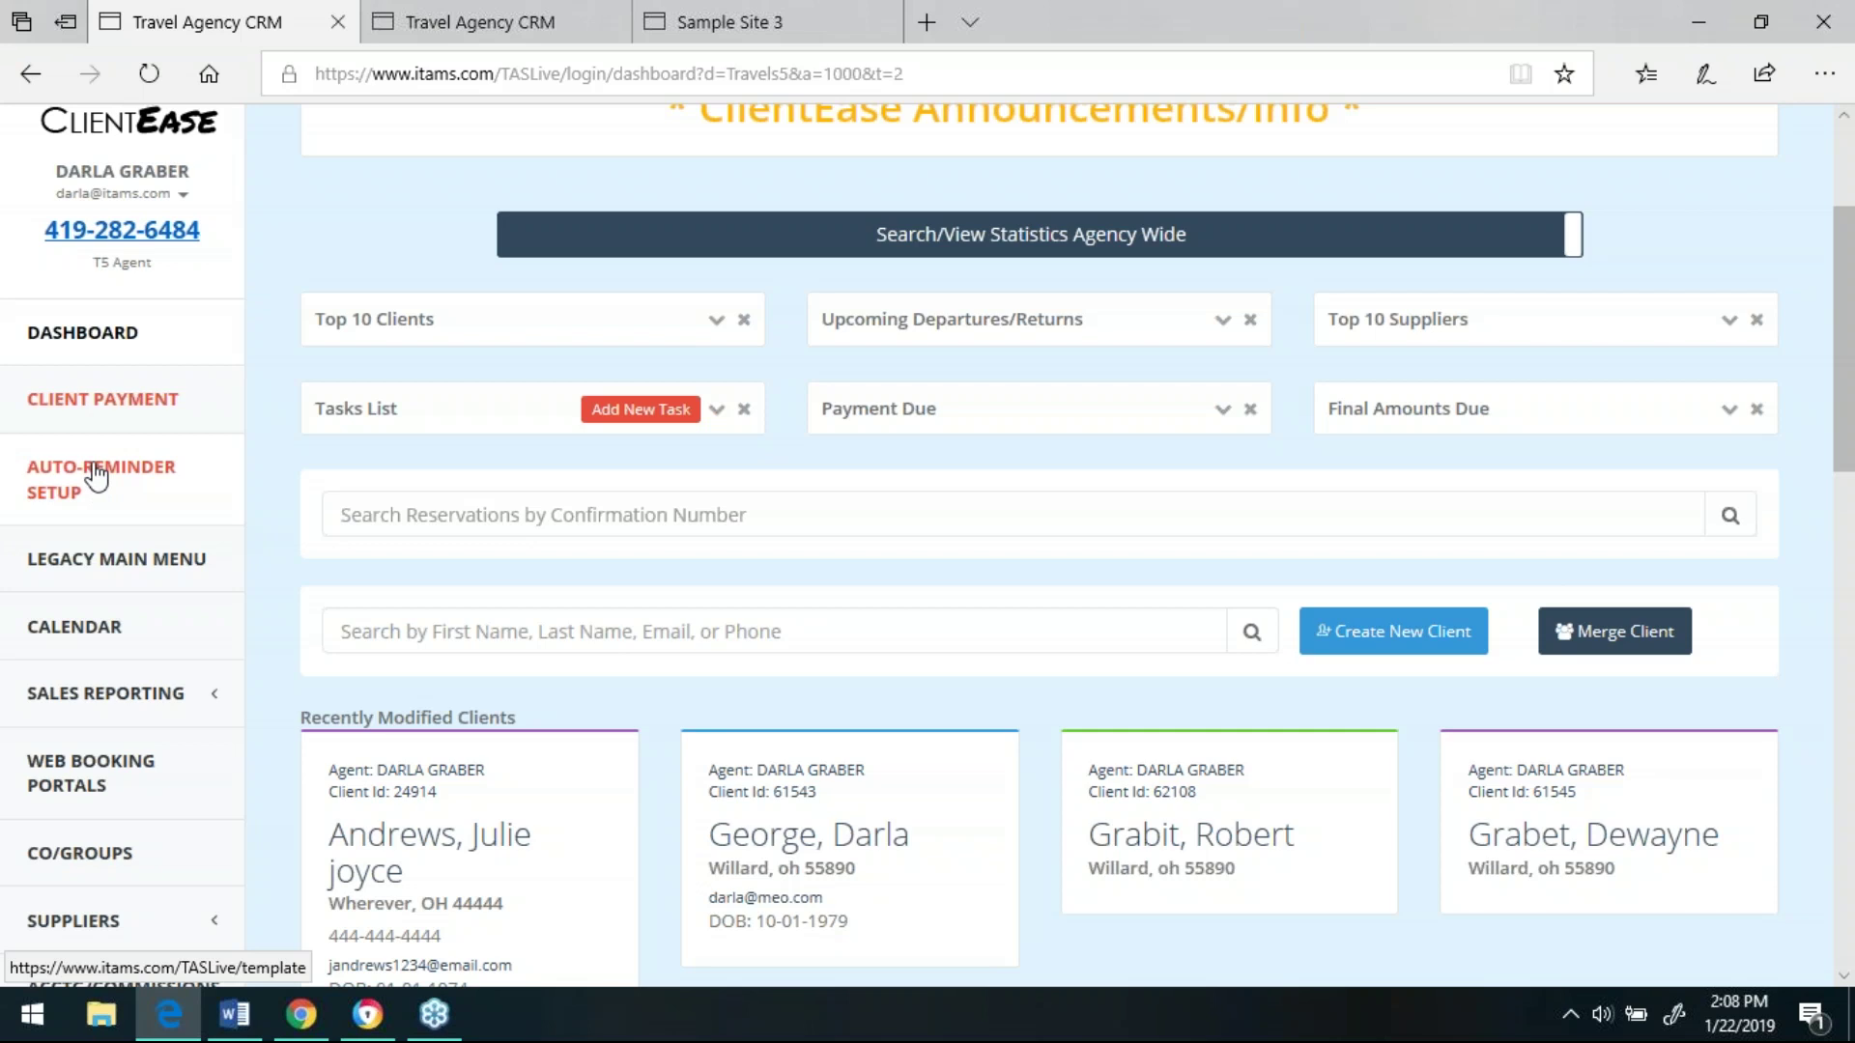
- View the January 2019 calendar of birthdays, departures and payment deadlines, then return to the dashboard
left_click(97, 633)
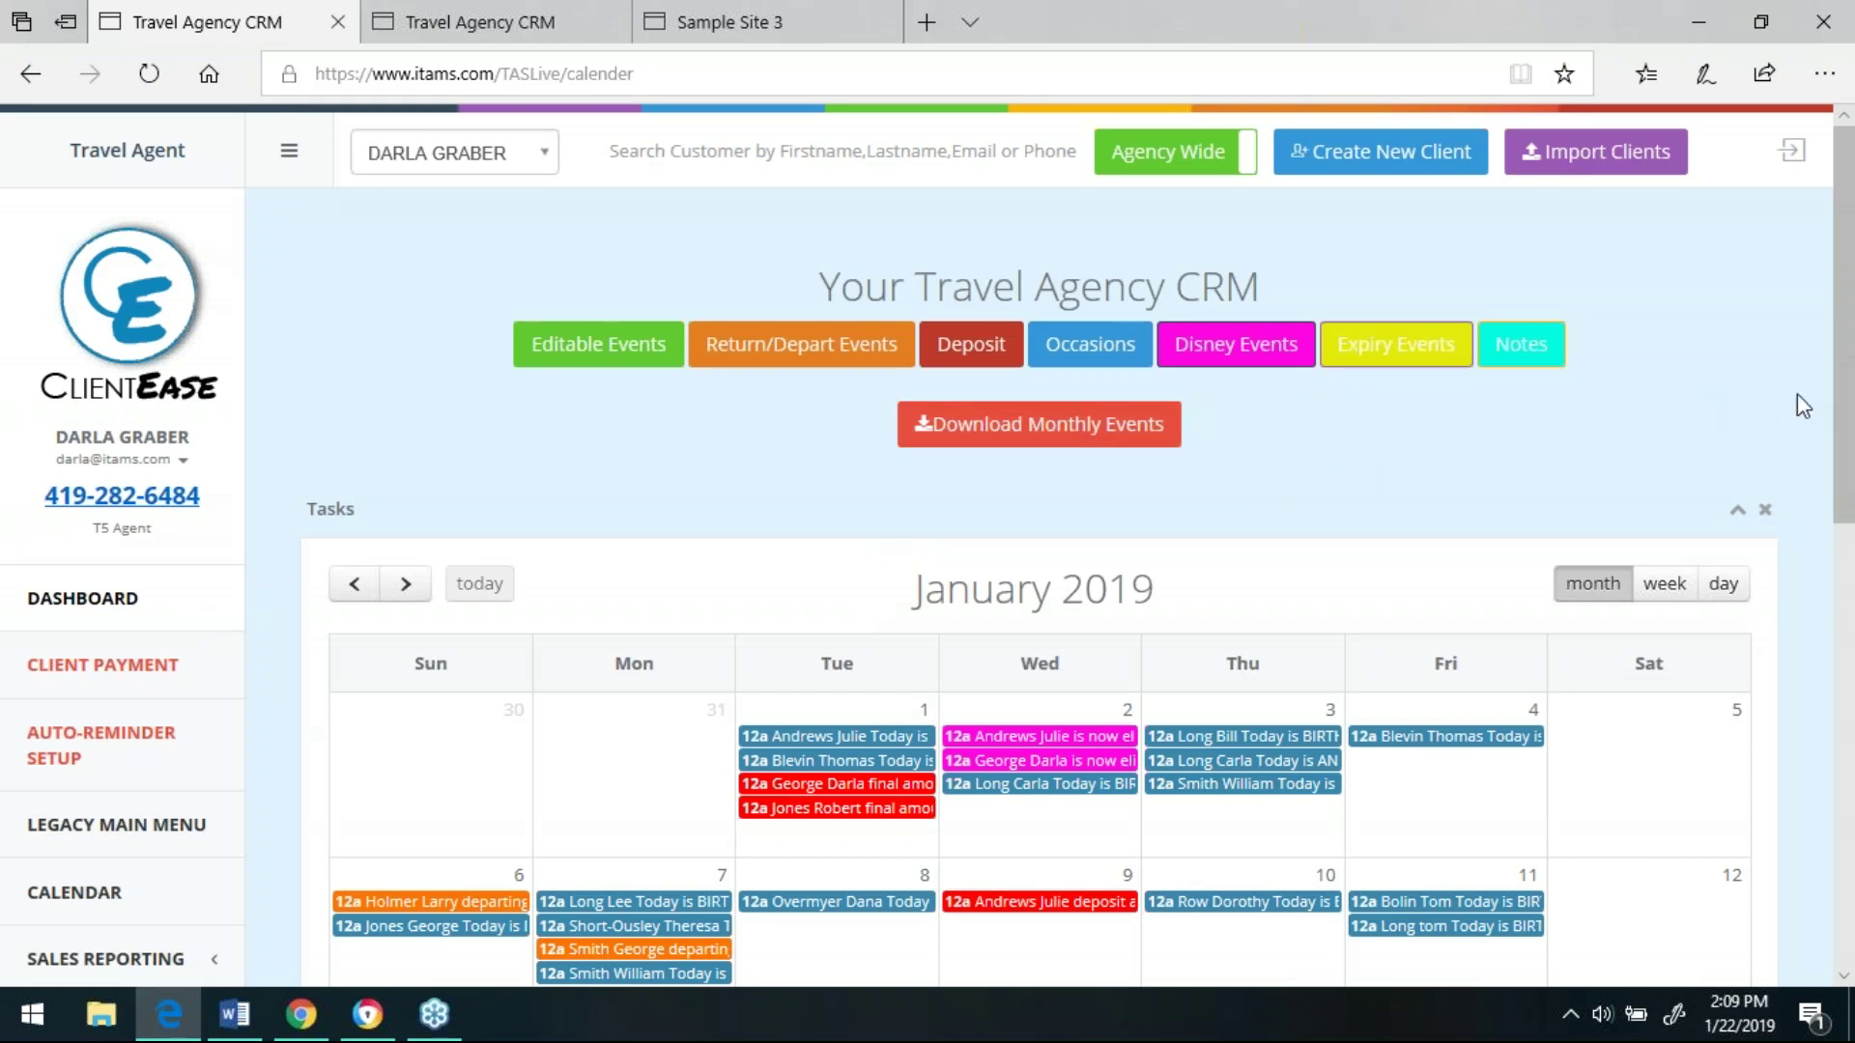
scroll(1847, 406, "down", 2)
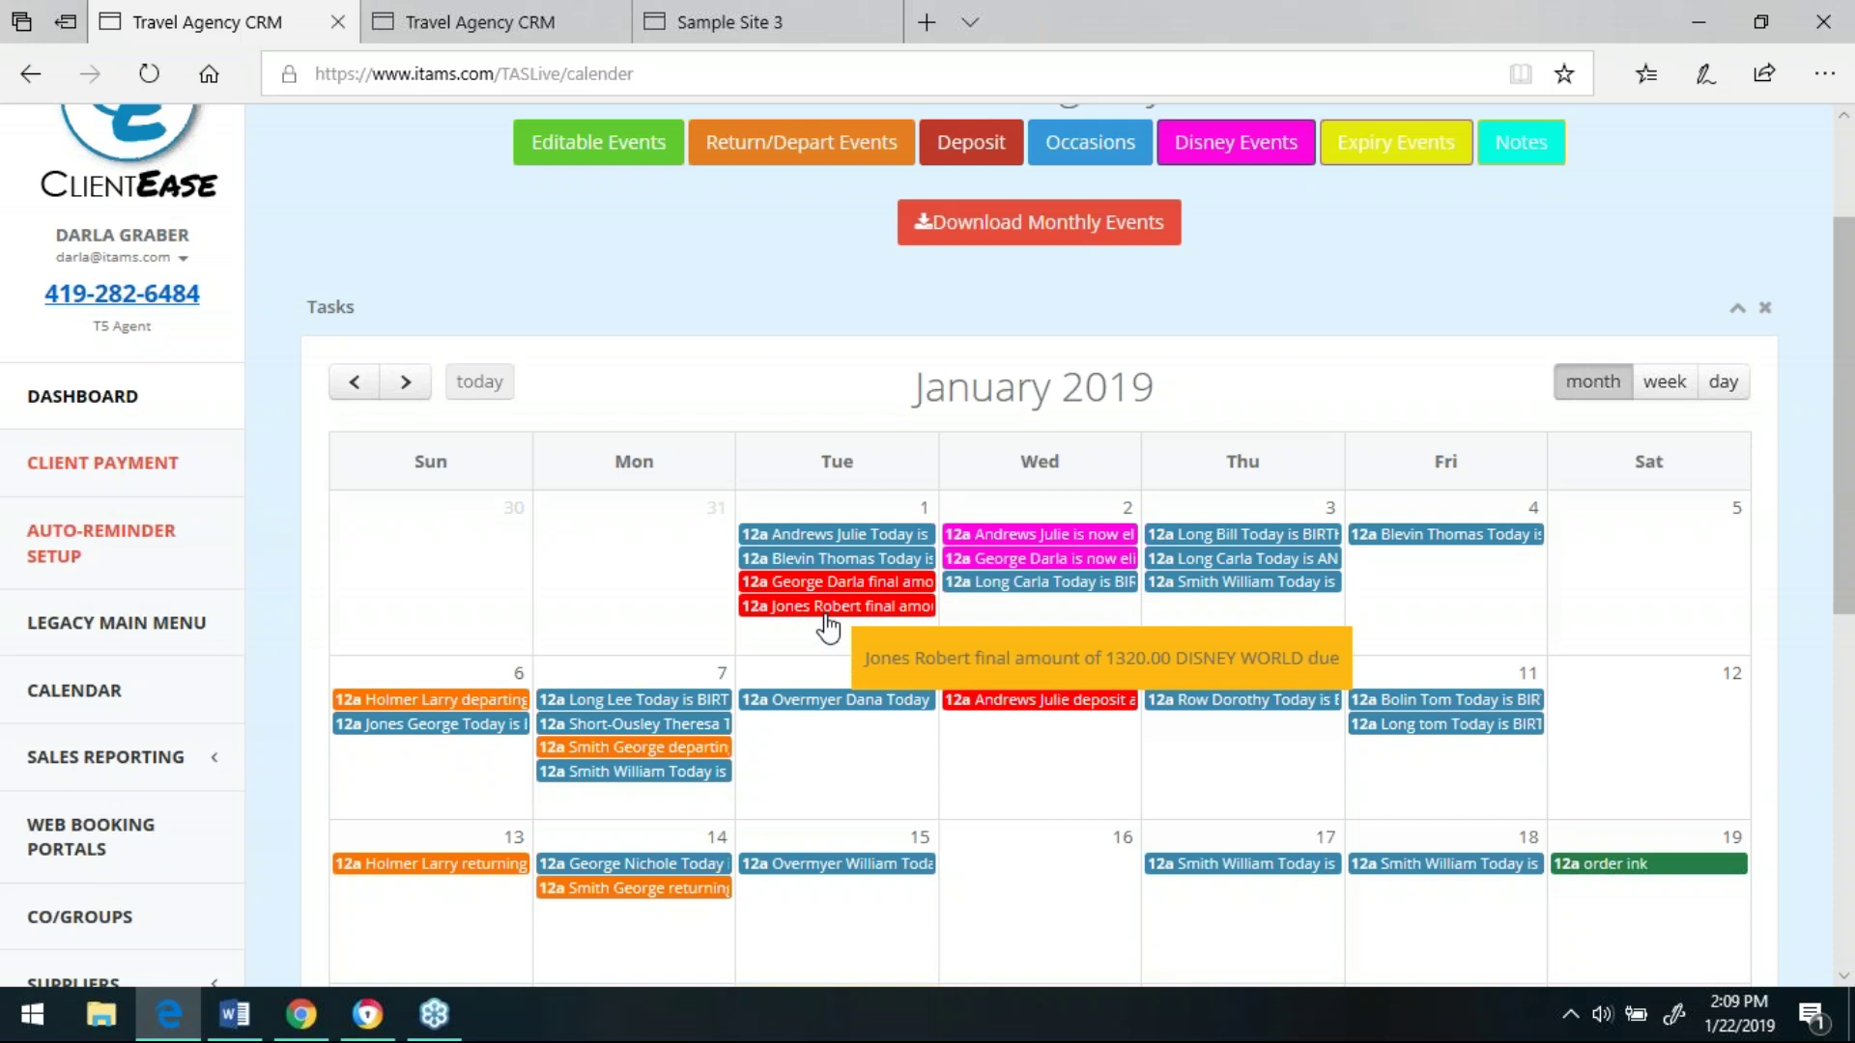
left_click(134, 410)
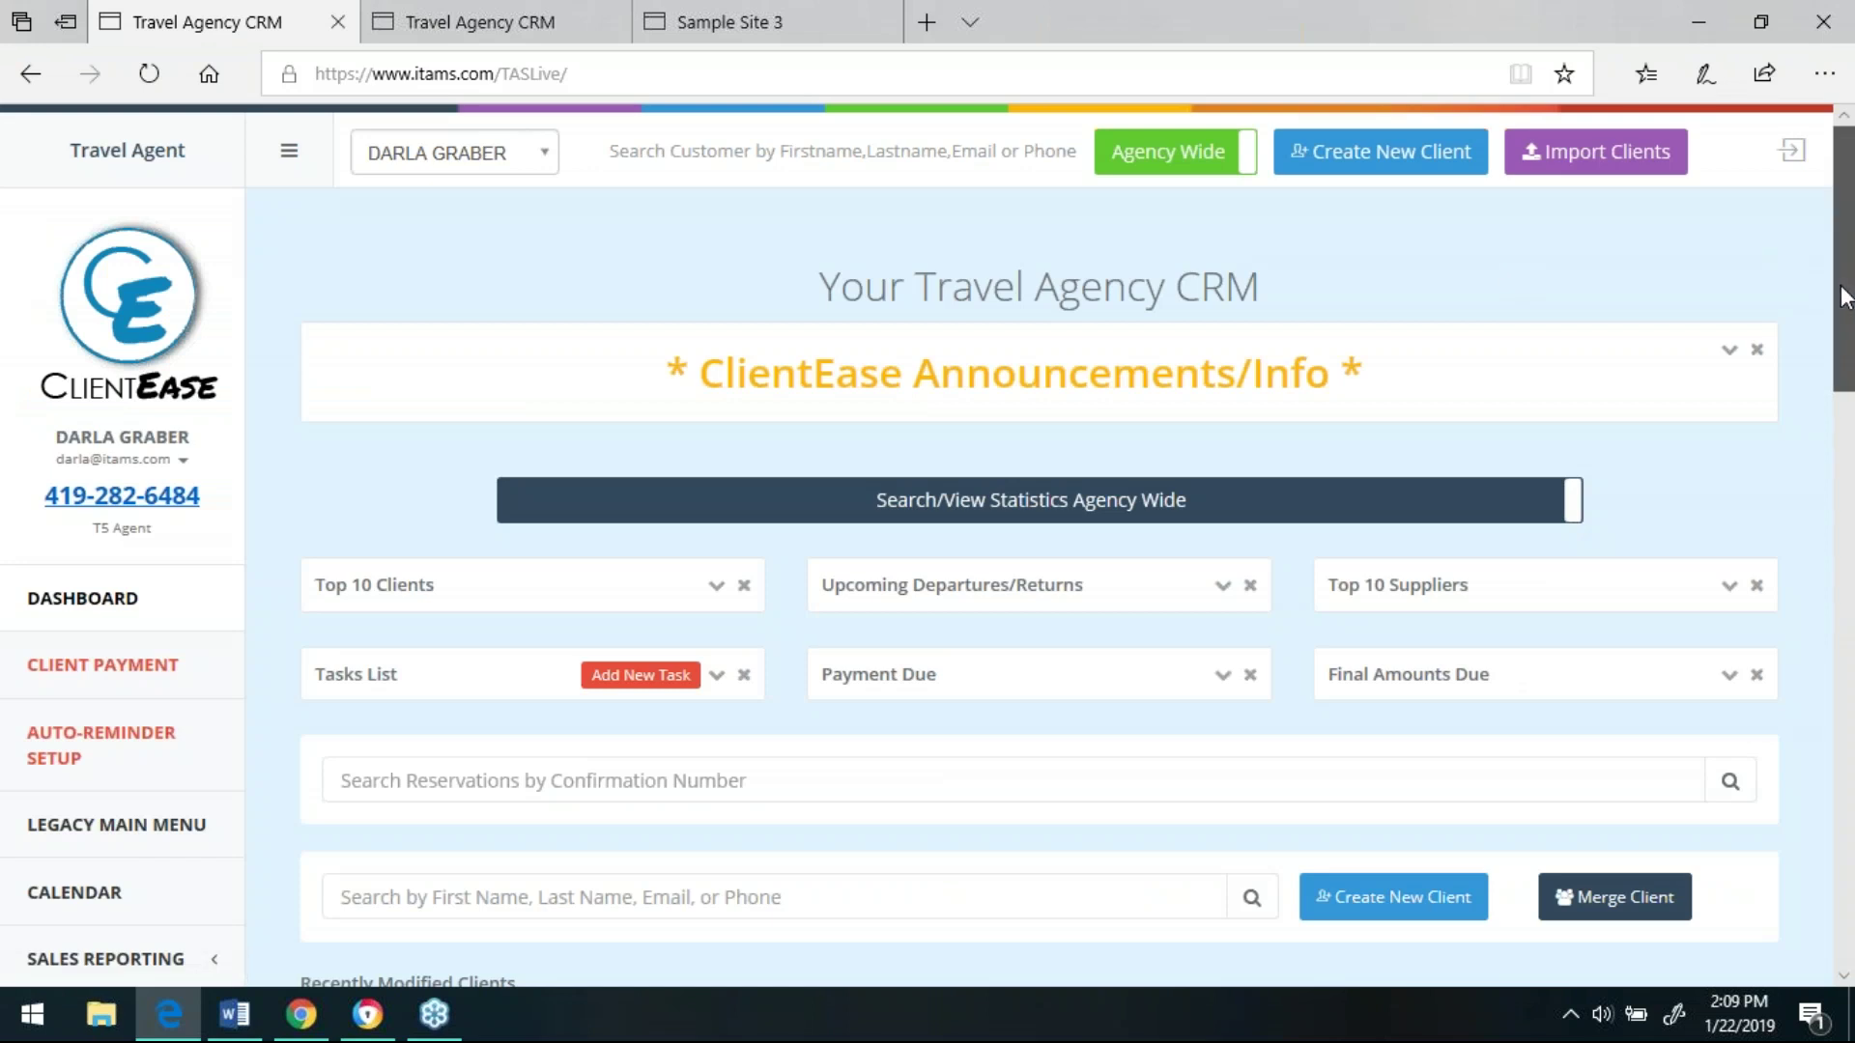
left_click_drag(1845, 298, 1841, 396)
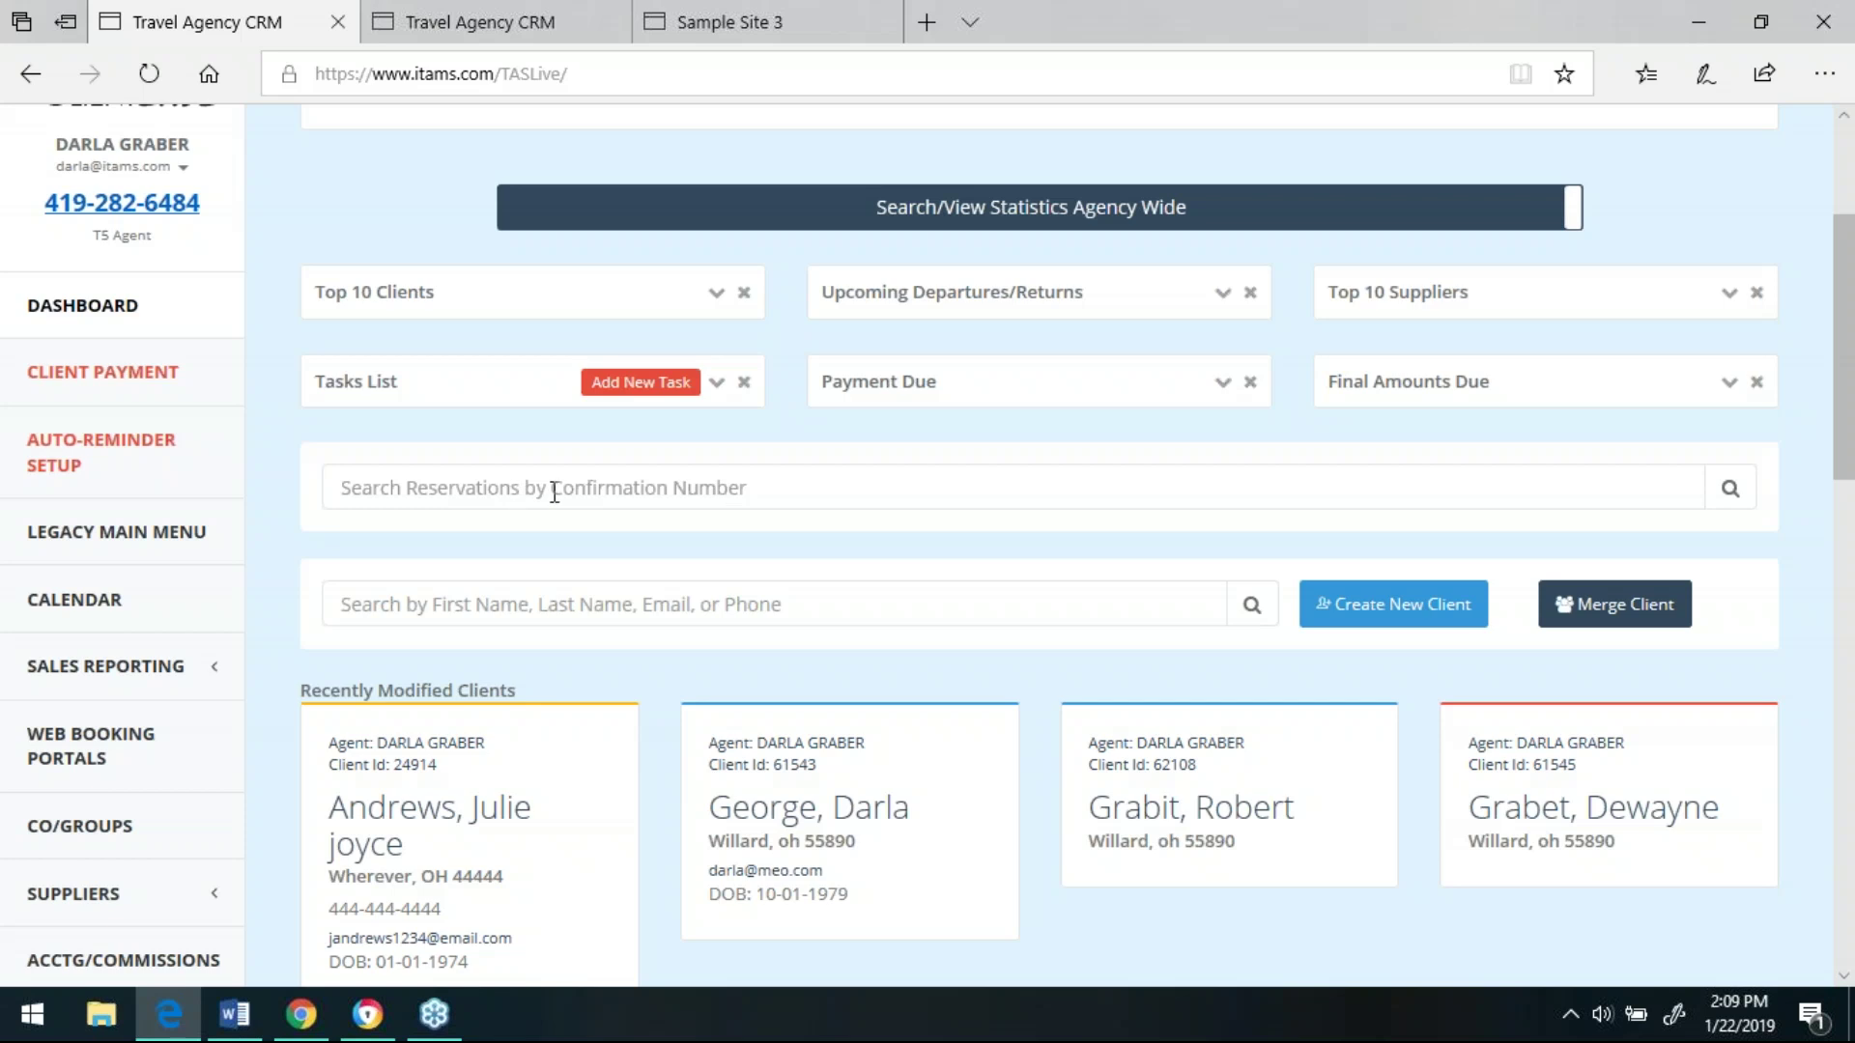
left_click_drag(1841, 406, 1845, 449)
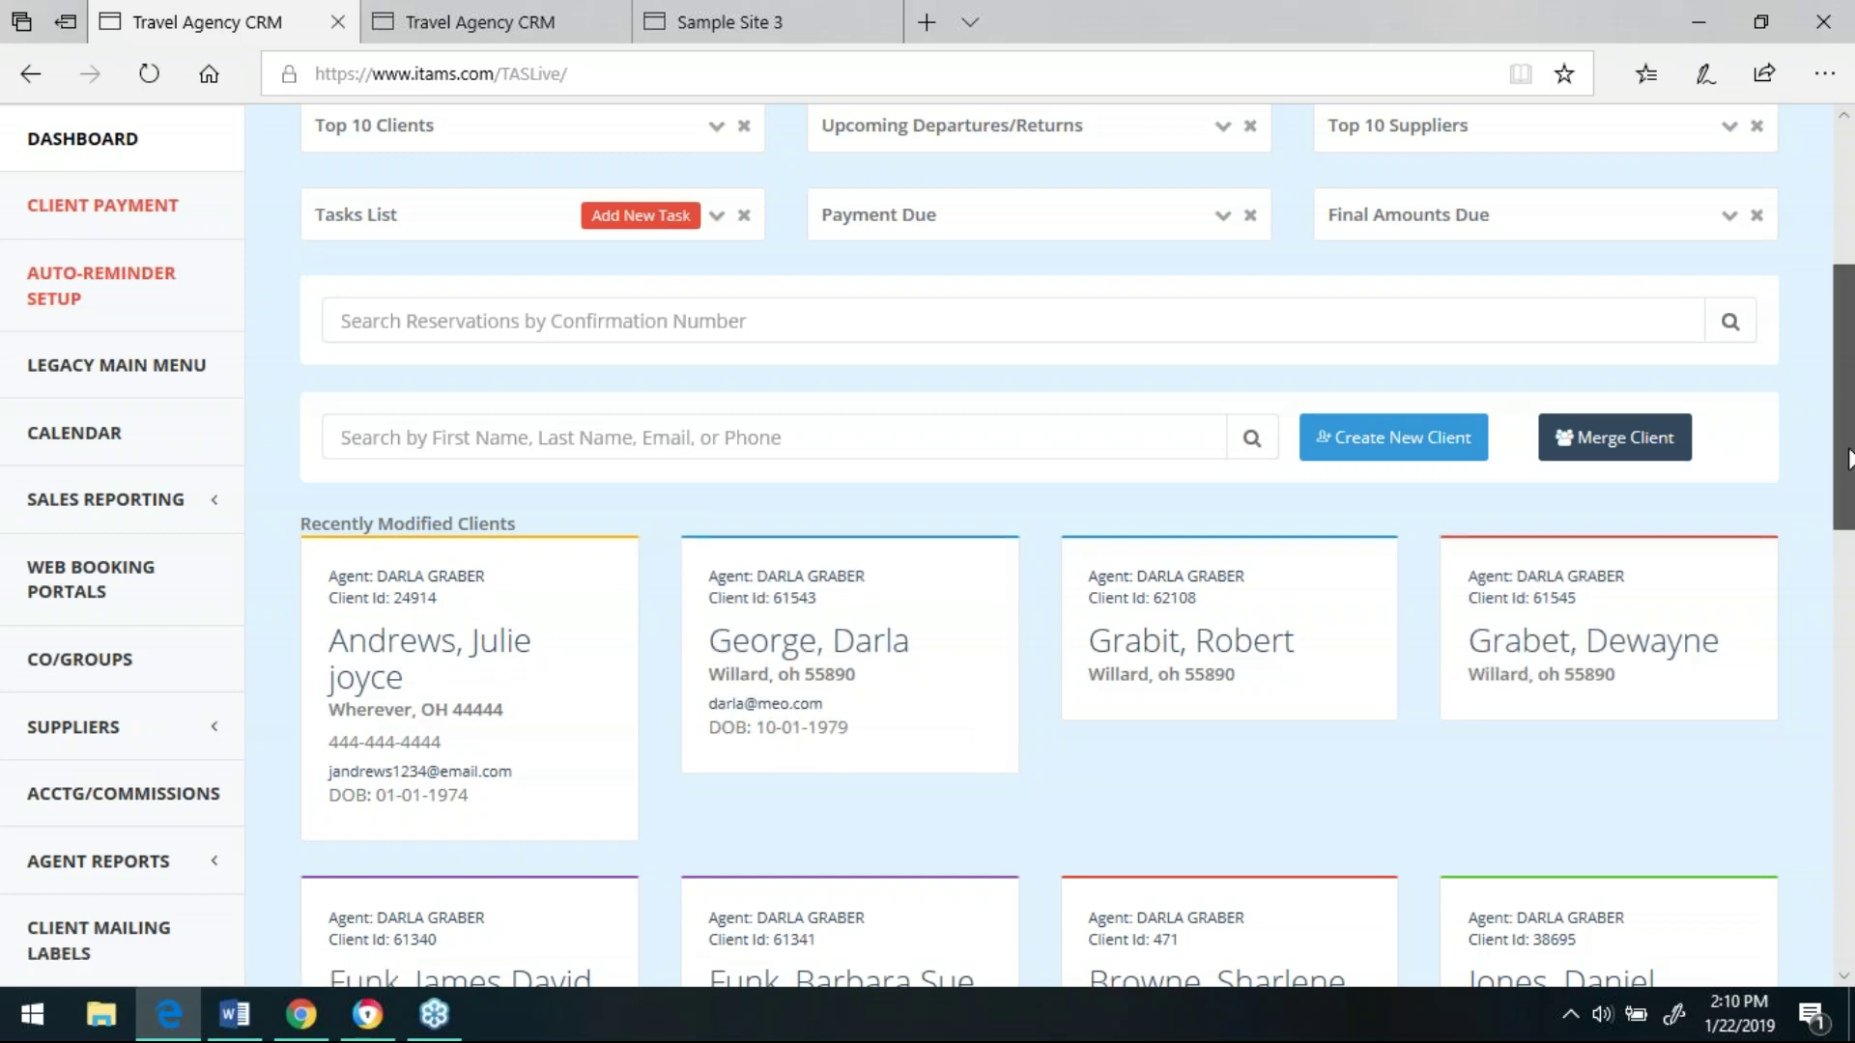
left_click_drag(1847, 459, 1850, 947)
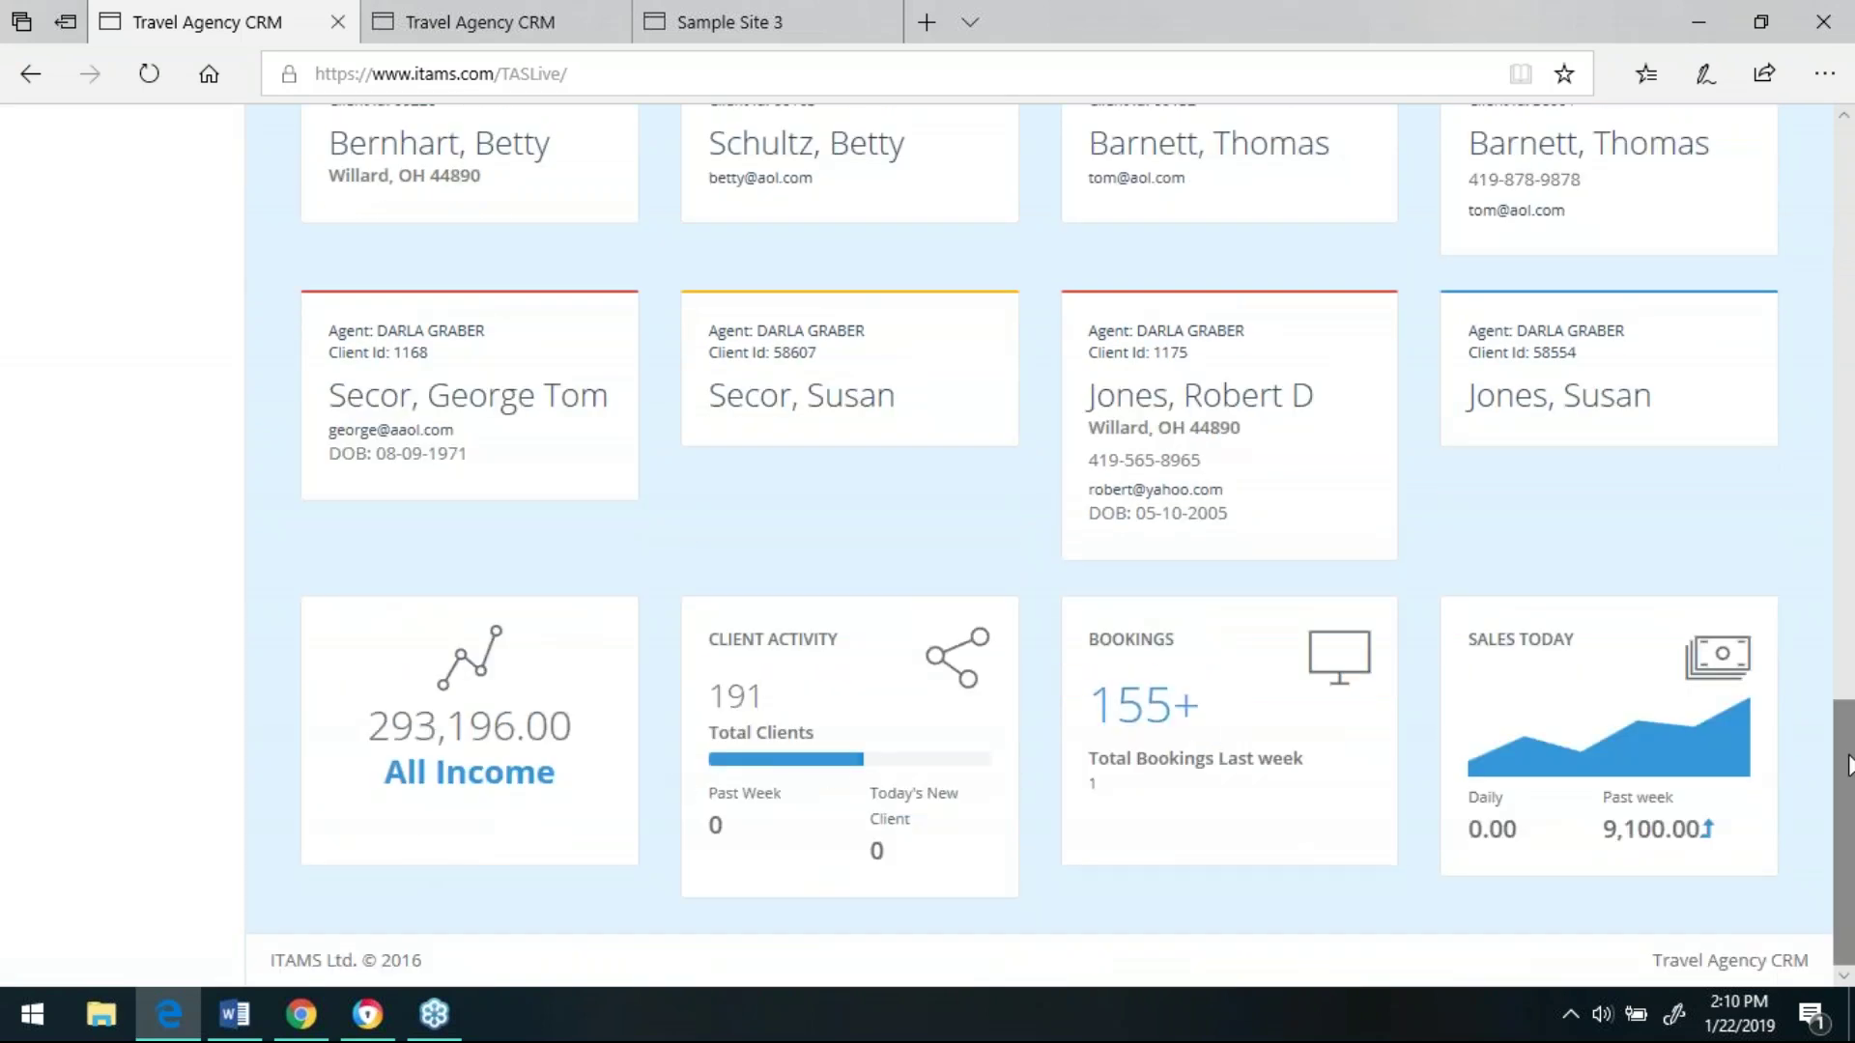
left_click_drag(1848, 766, 1826, 147)
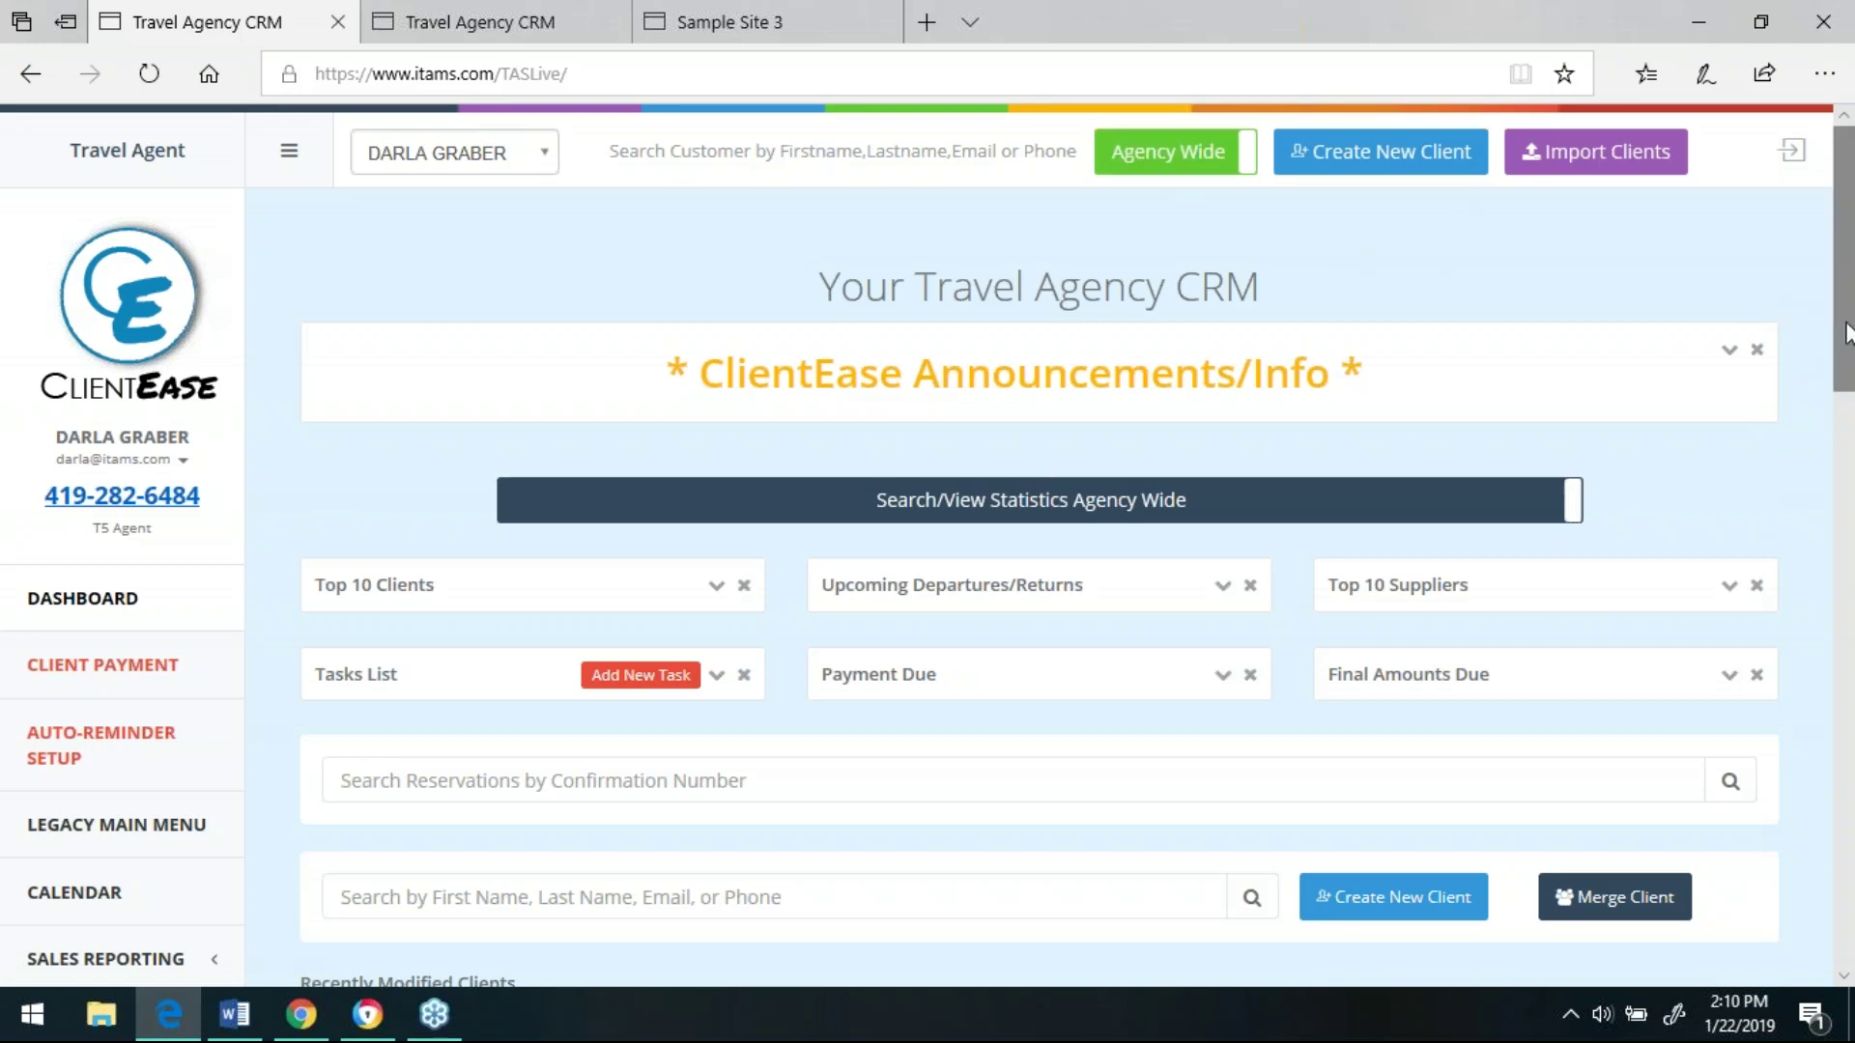
scroll(1847, 338, "down", 3)
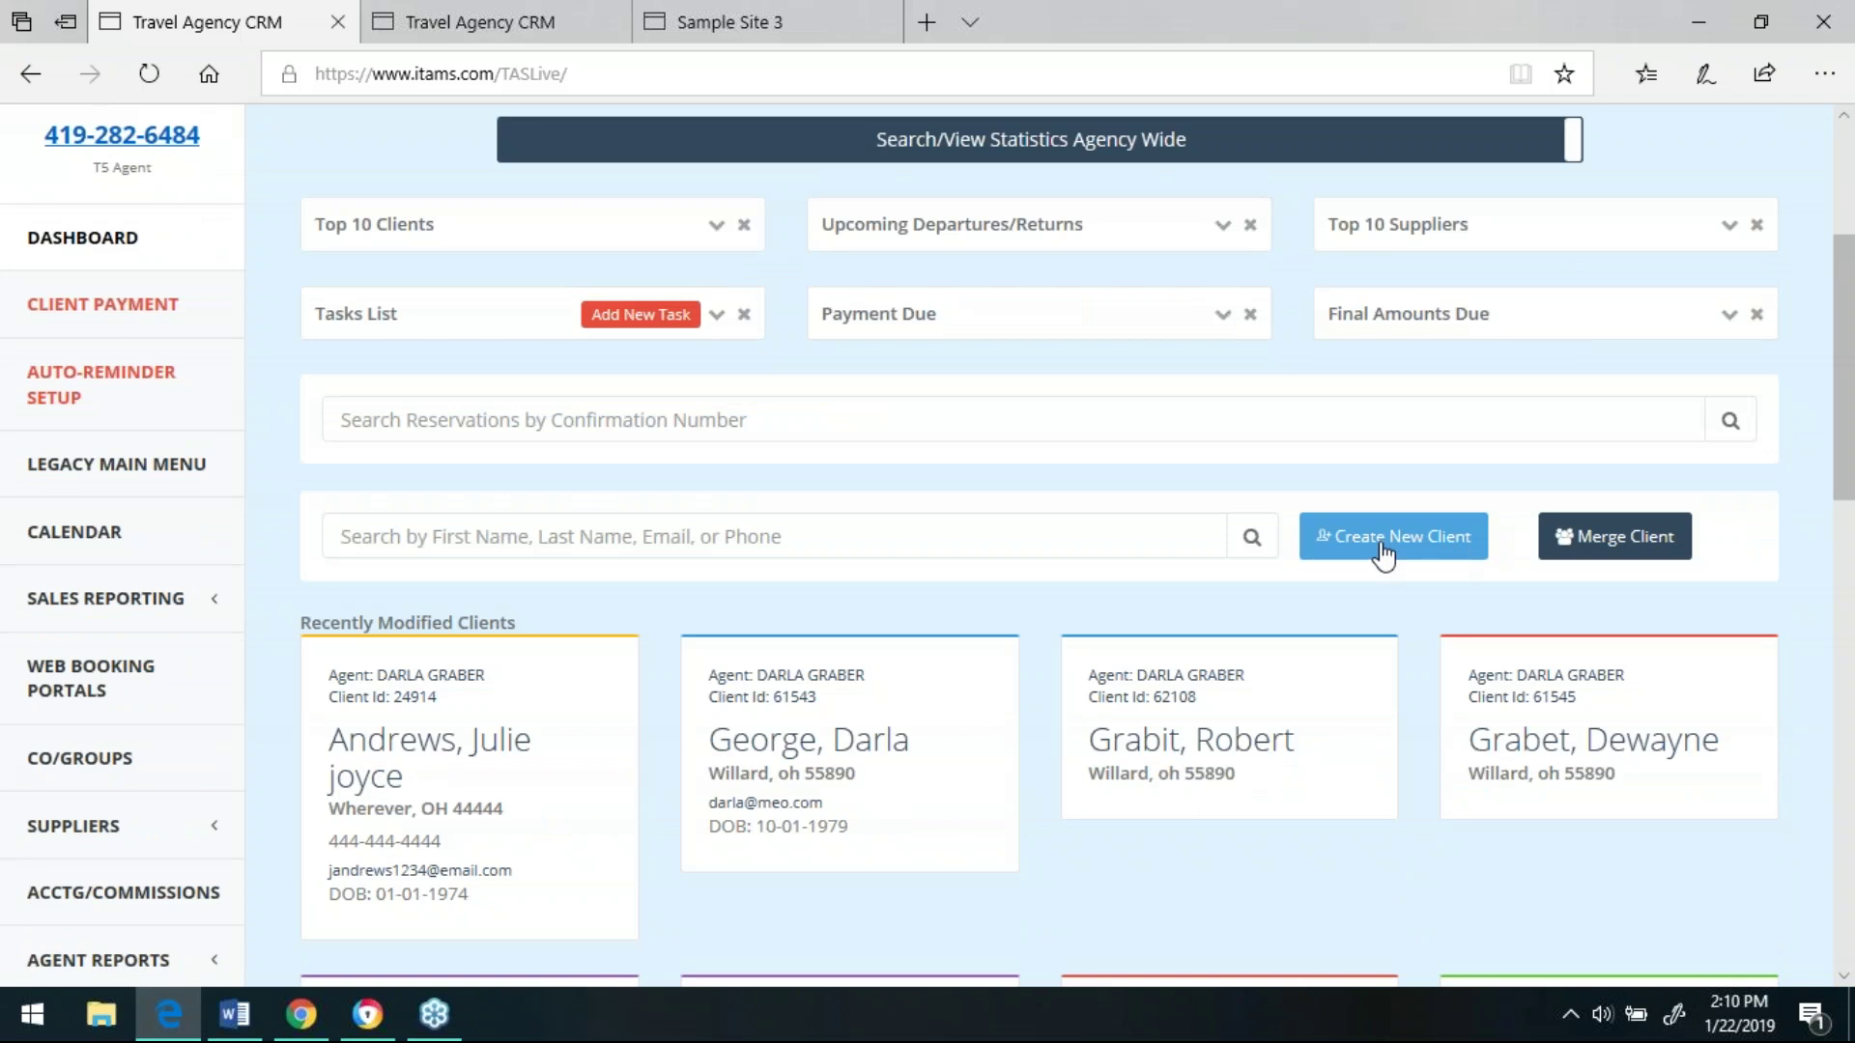
- Open the first Recently Modified Clients card and collapse the sidebar to see its 18 bookings
left_click(537, 740)
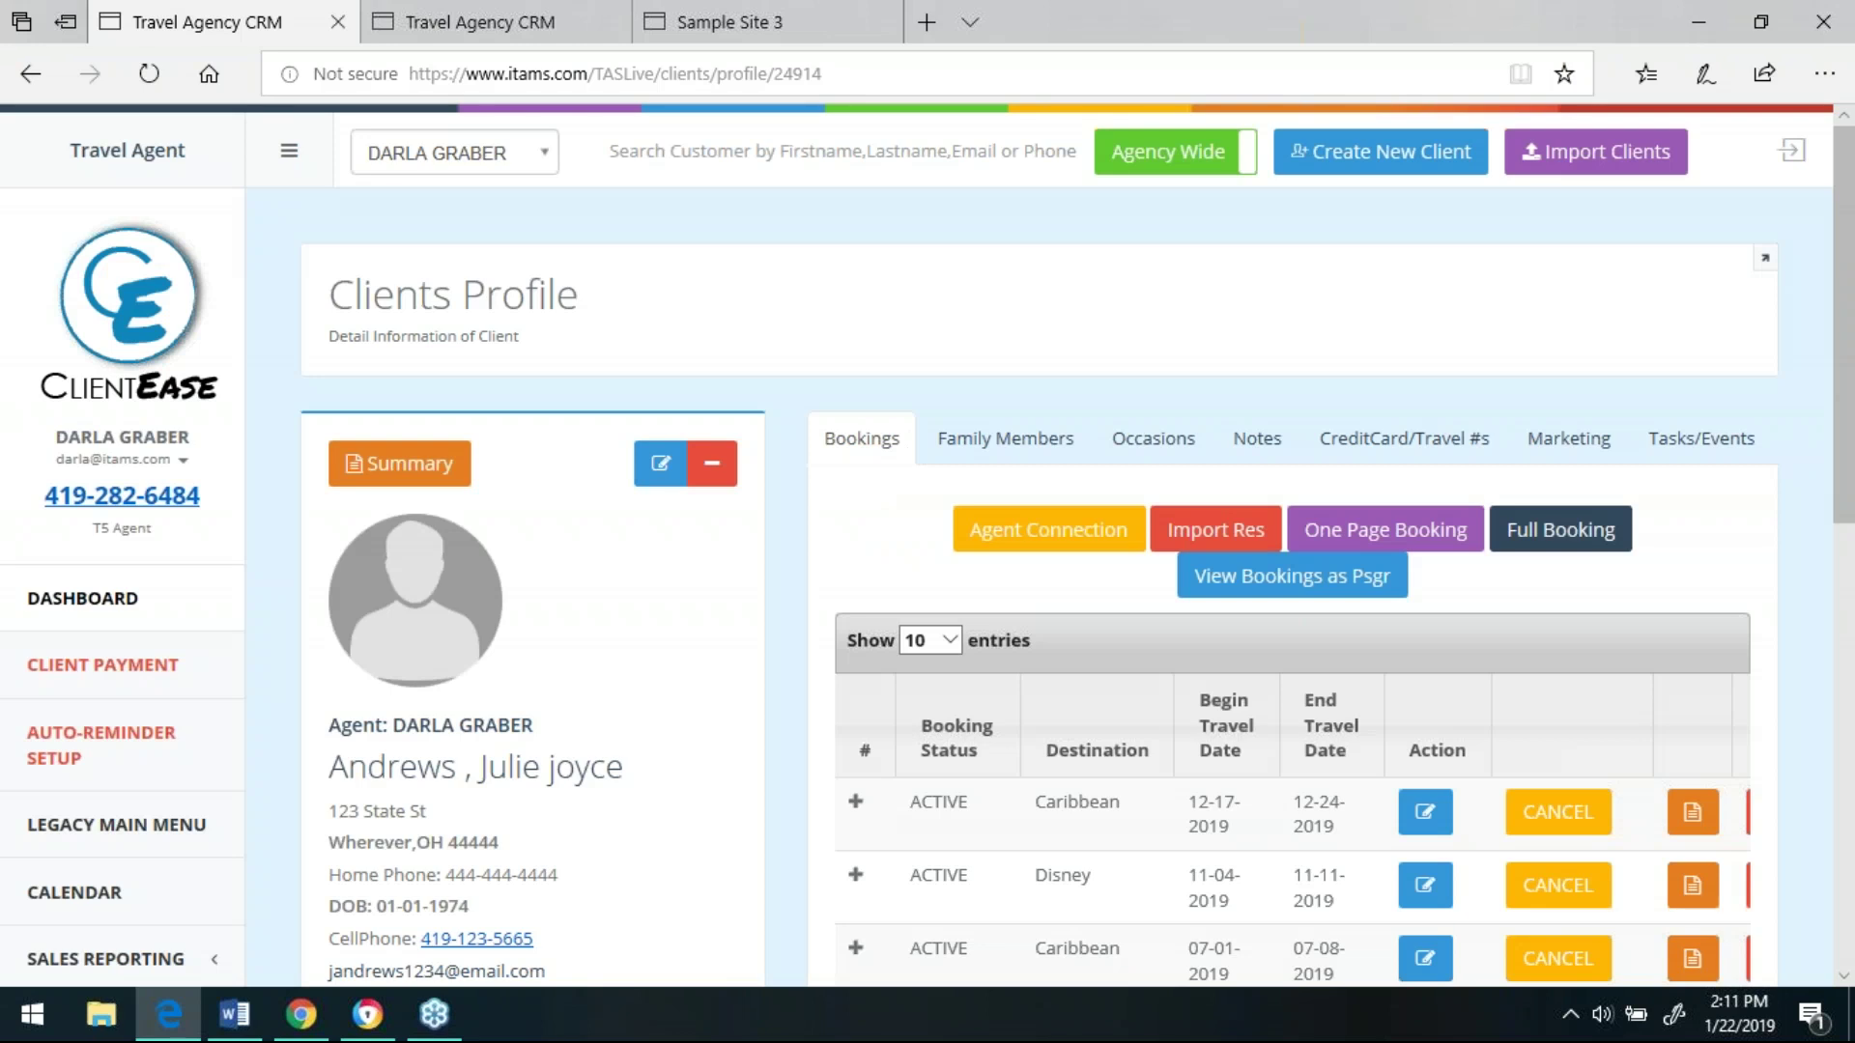
left_click(287, 157)
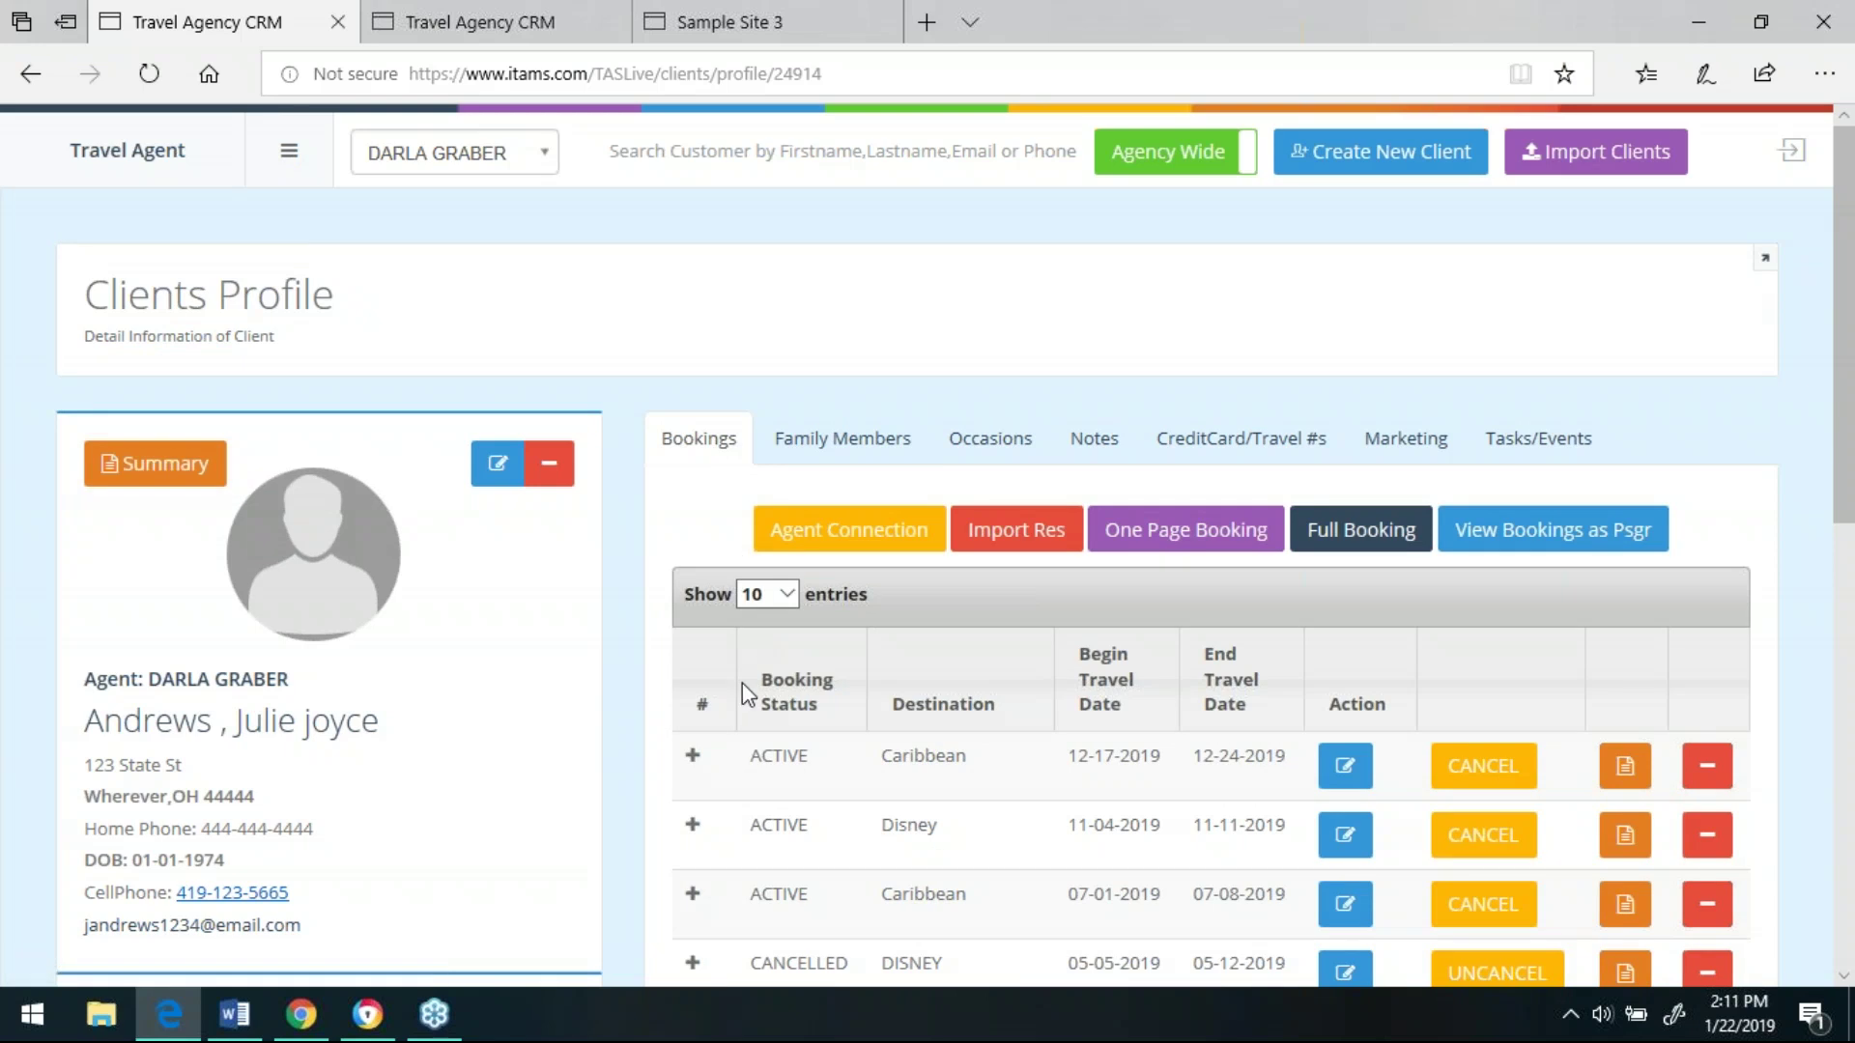
scroll(1850, 575, "down", 2)
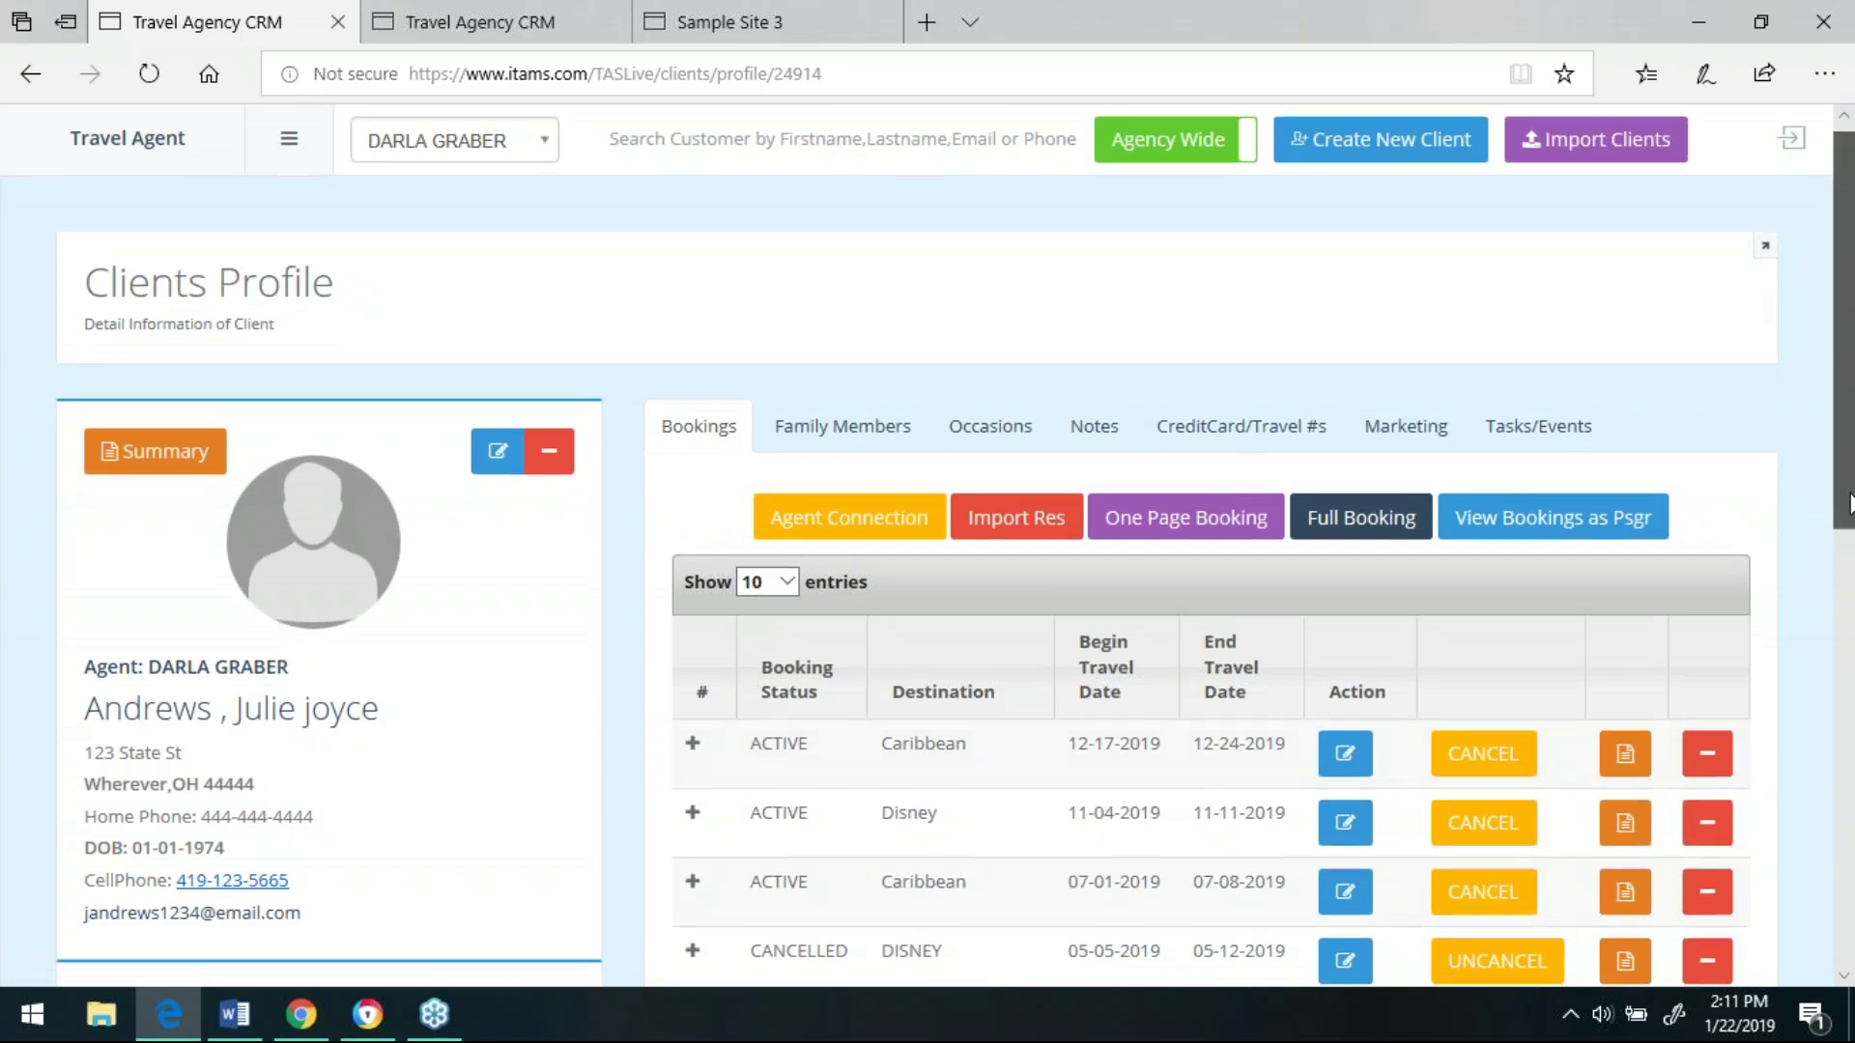
left_click_drag(1850, 574, 1850, 688)
scroll(1847, 666, "up", 4)
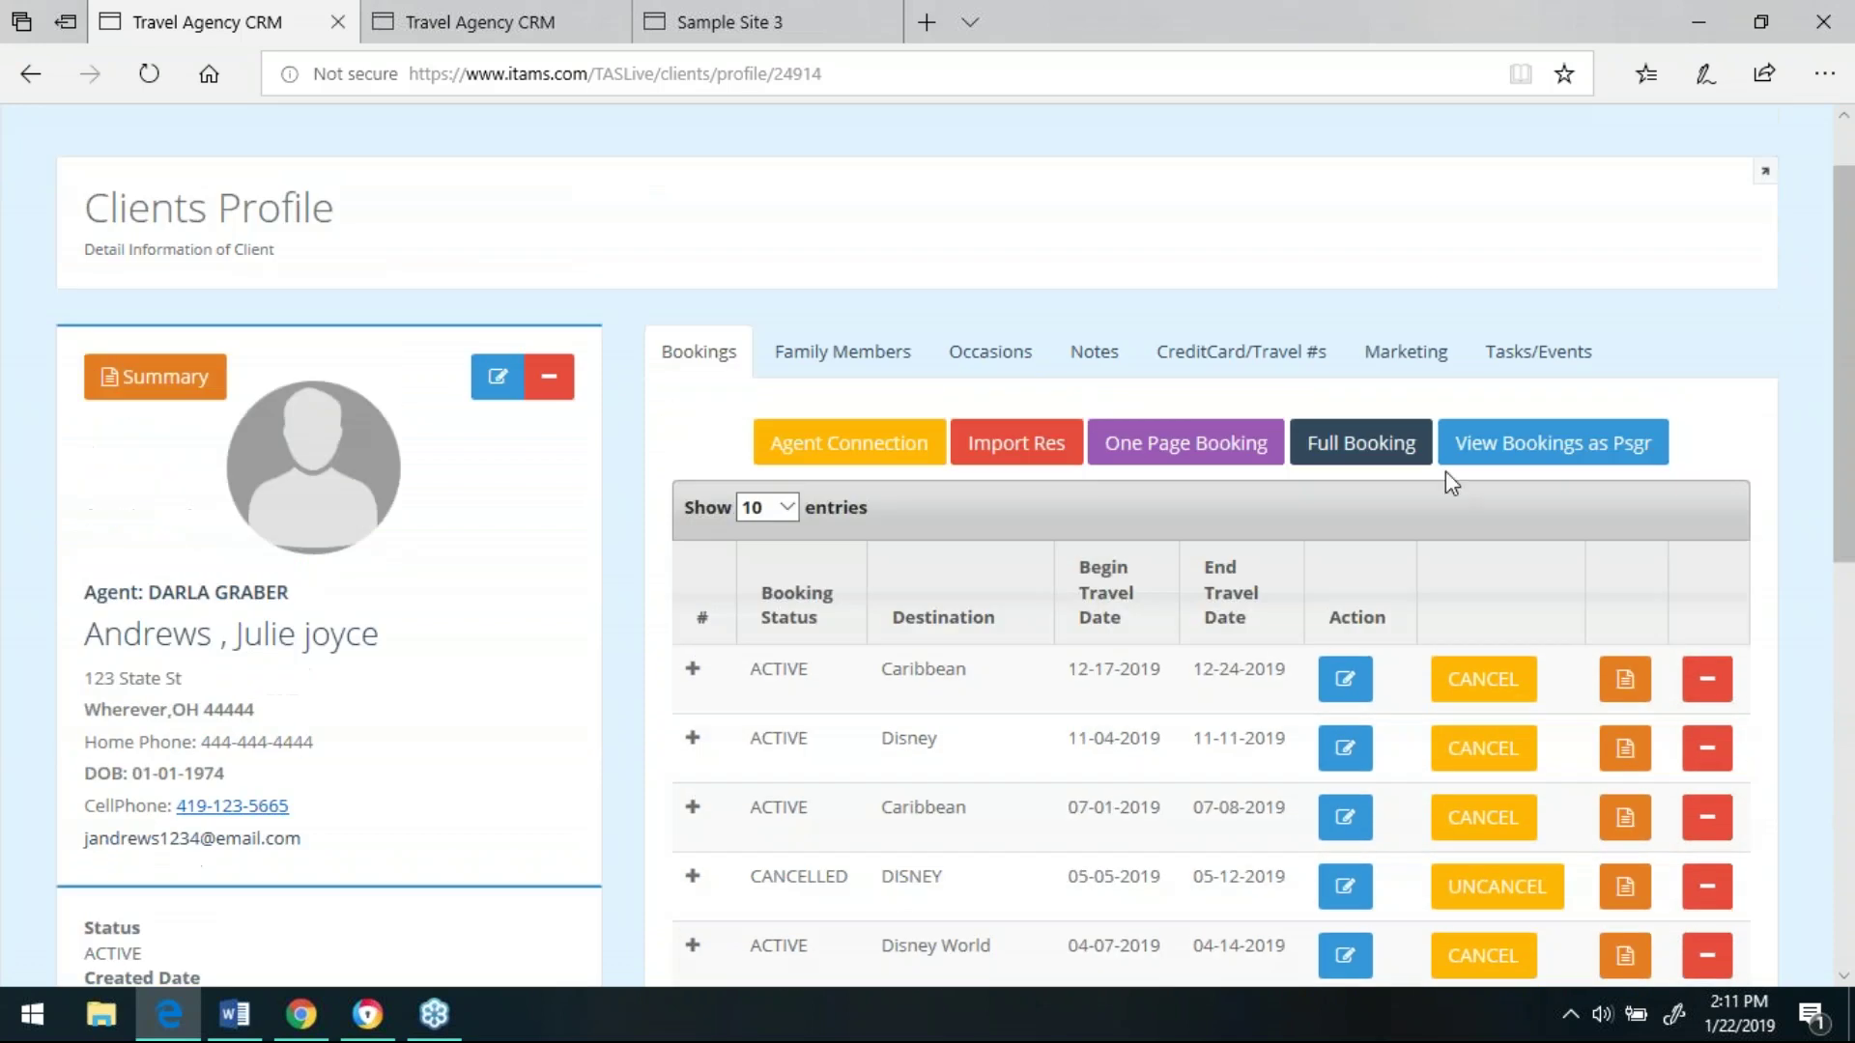
left_click(857, 362)
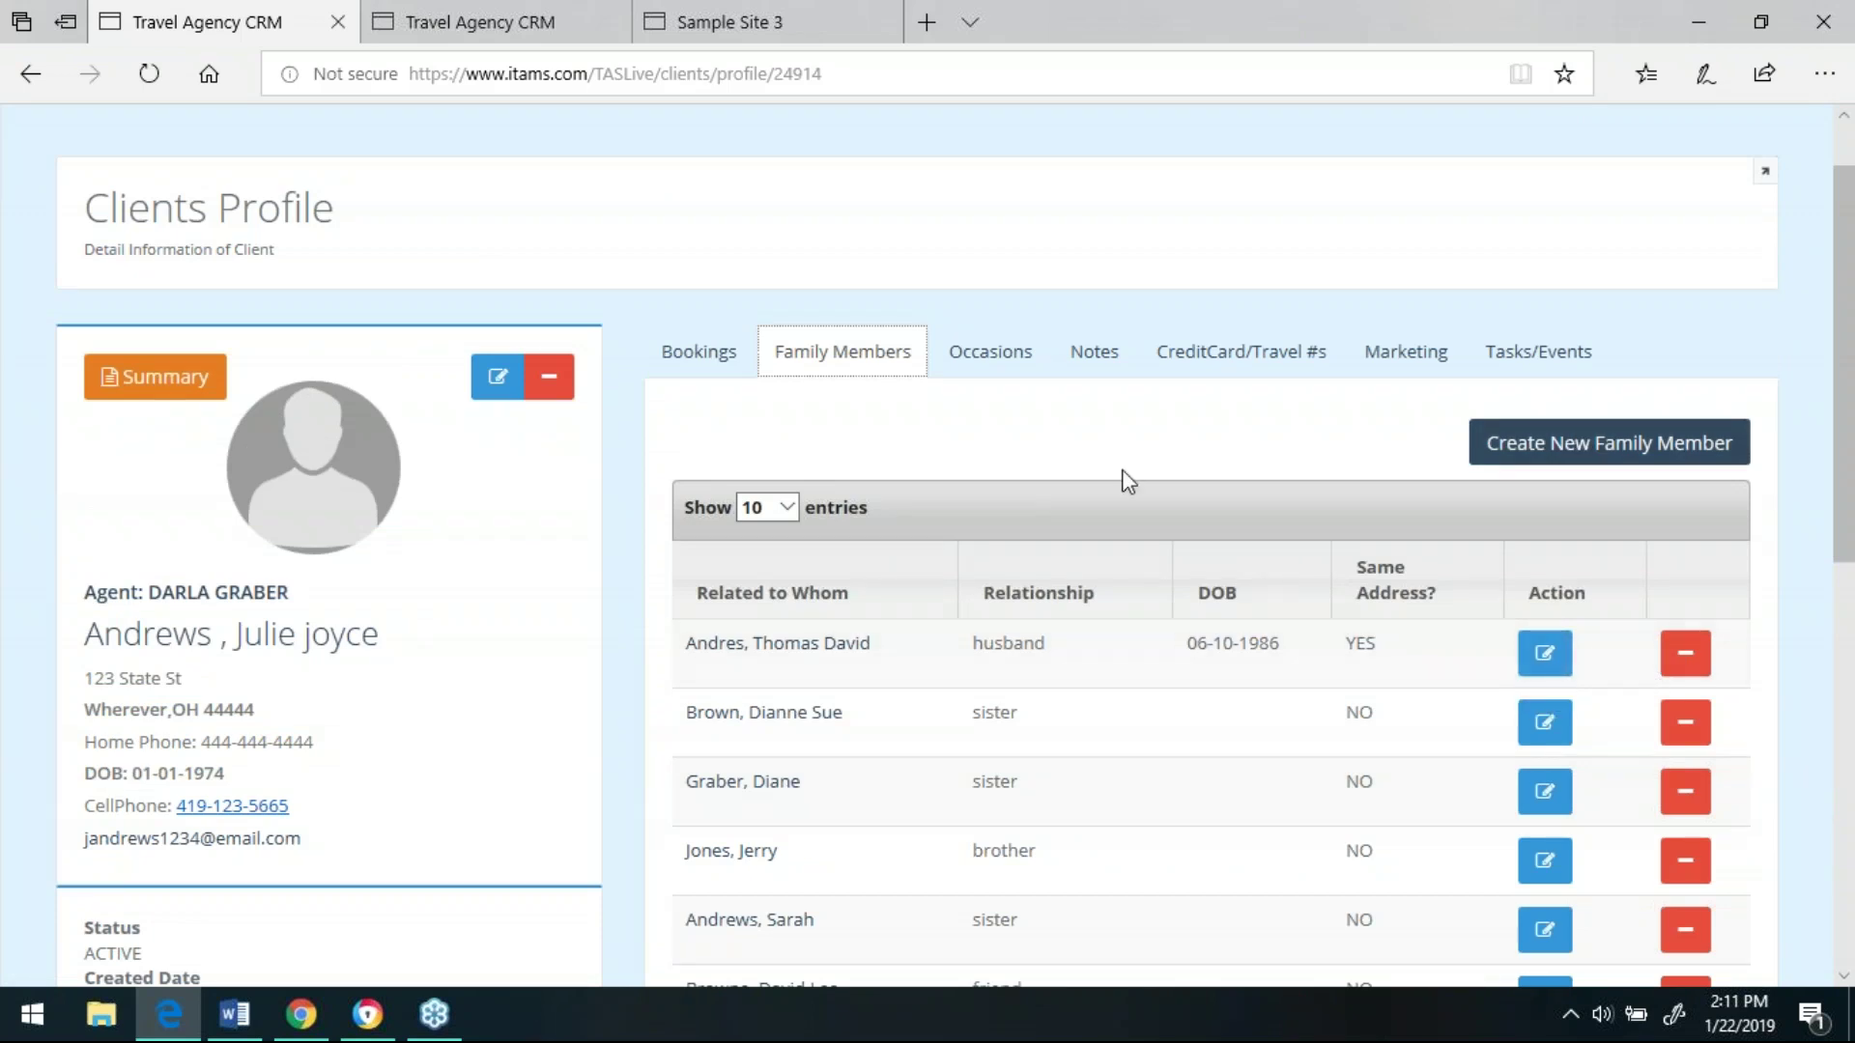
left_click(1010, 372)
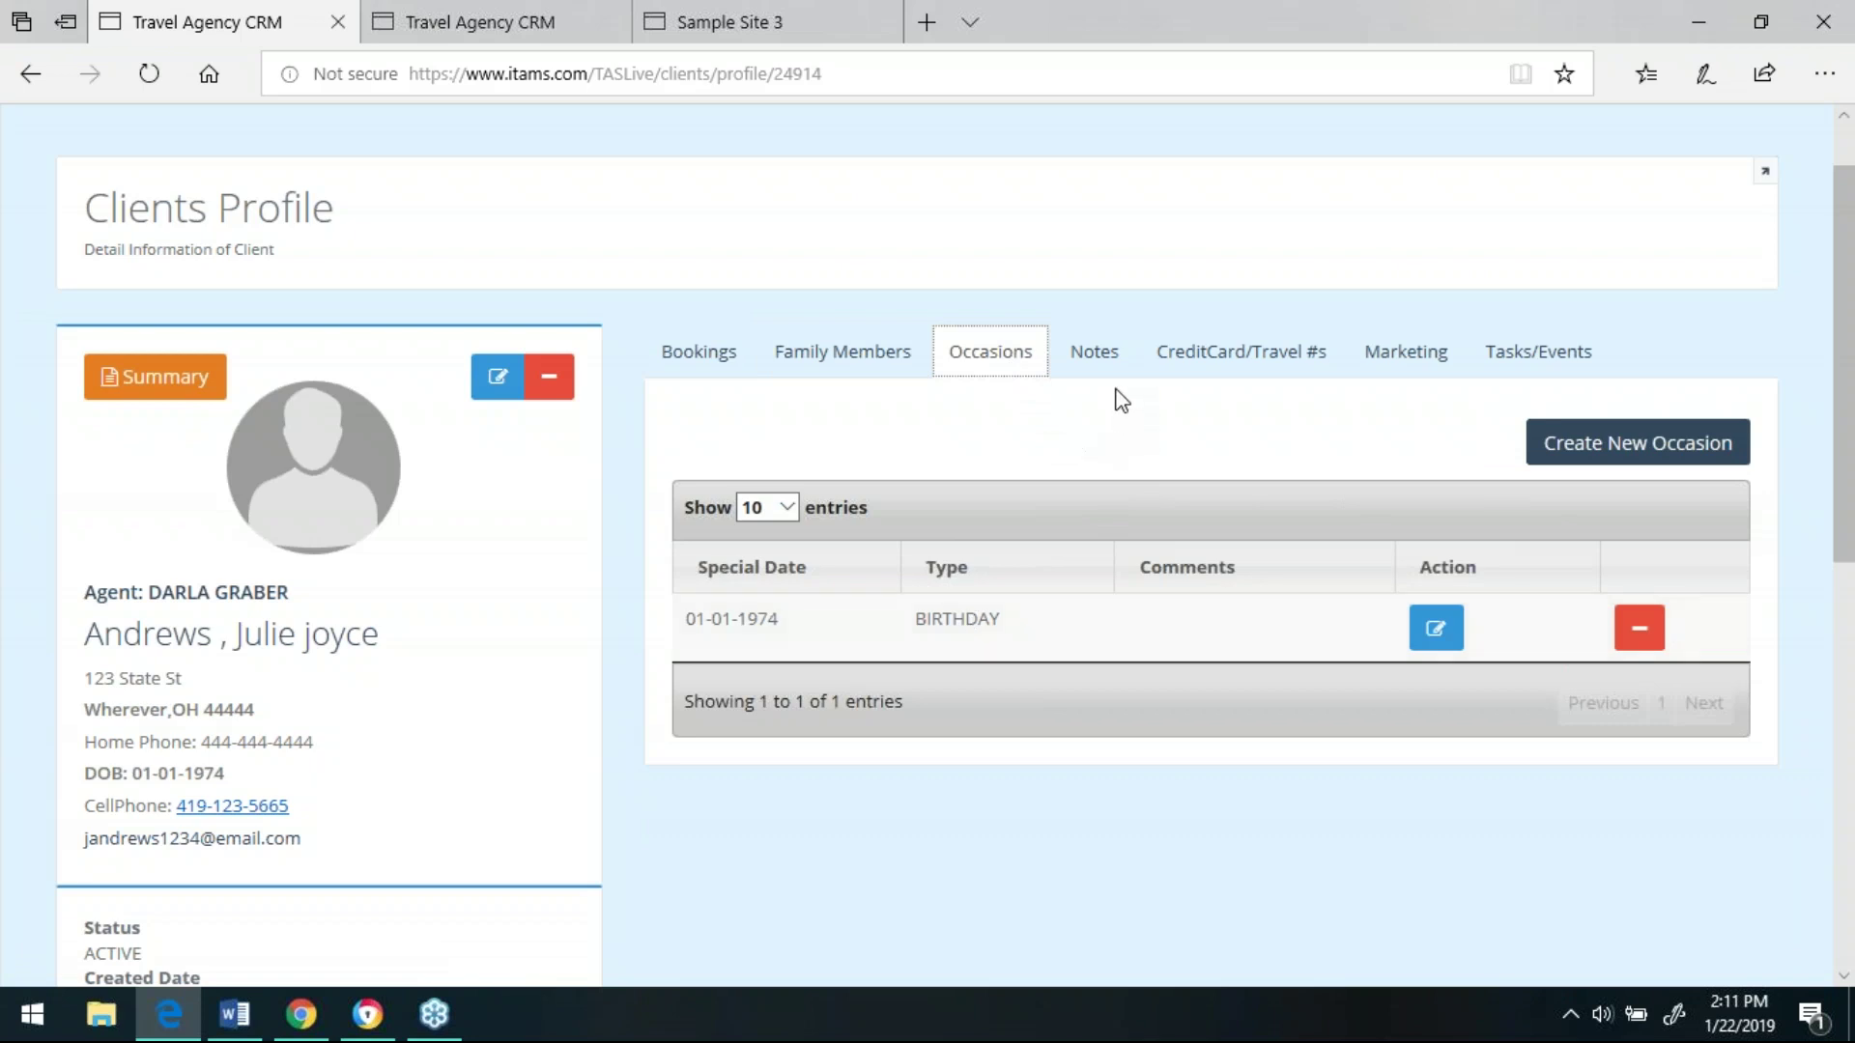
left_click(1098, 365)
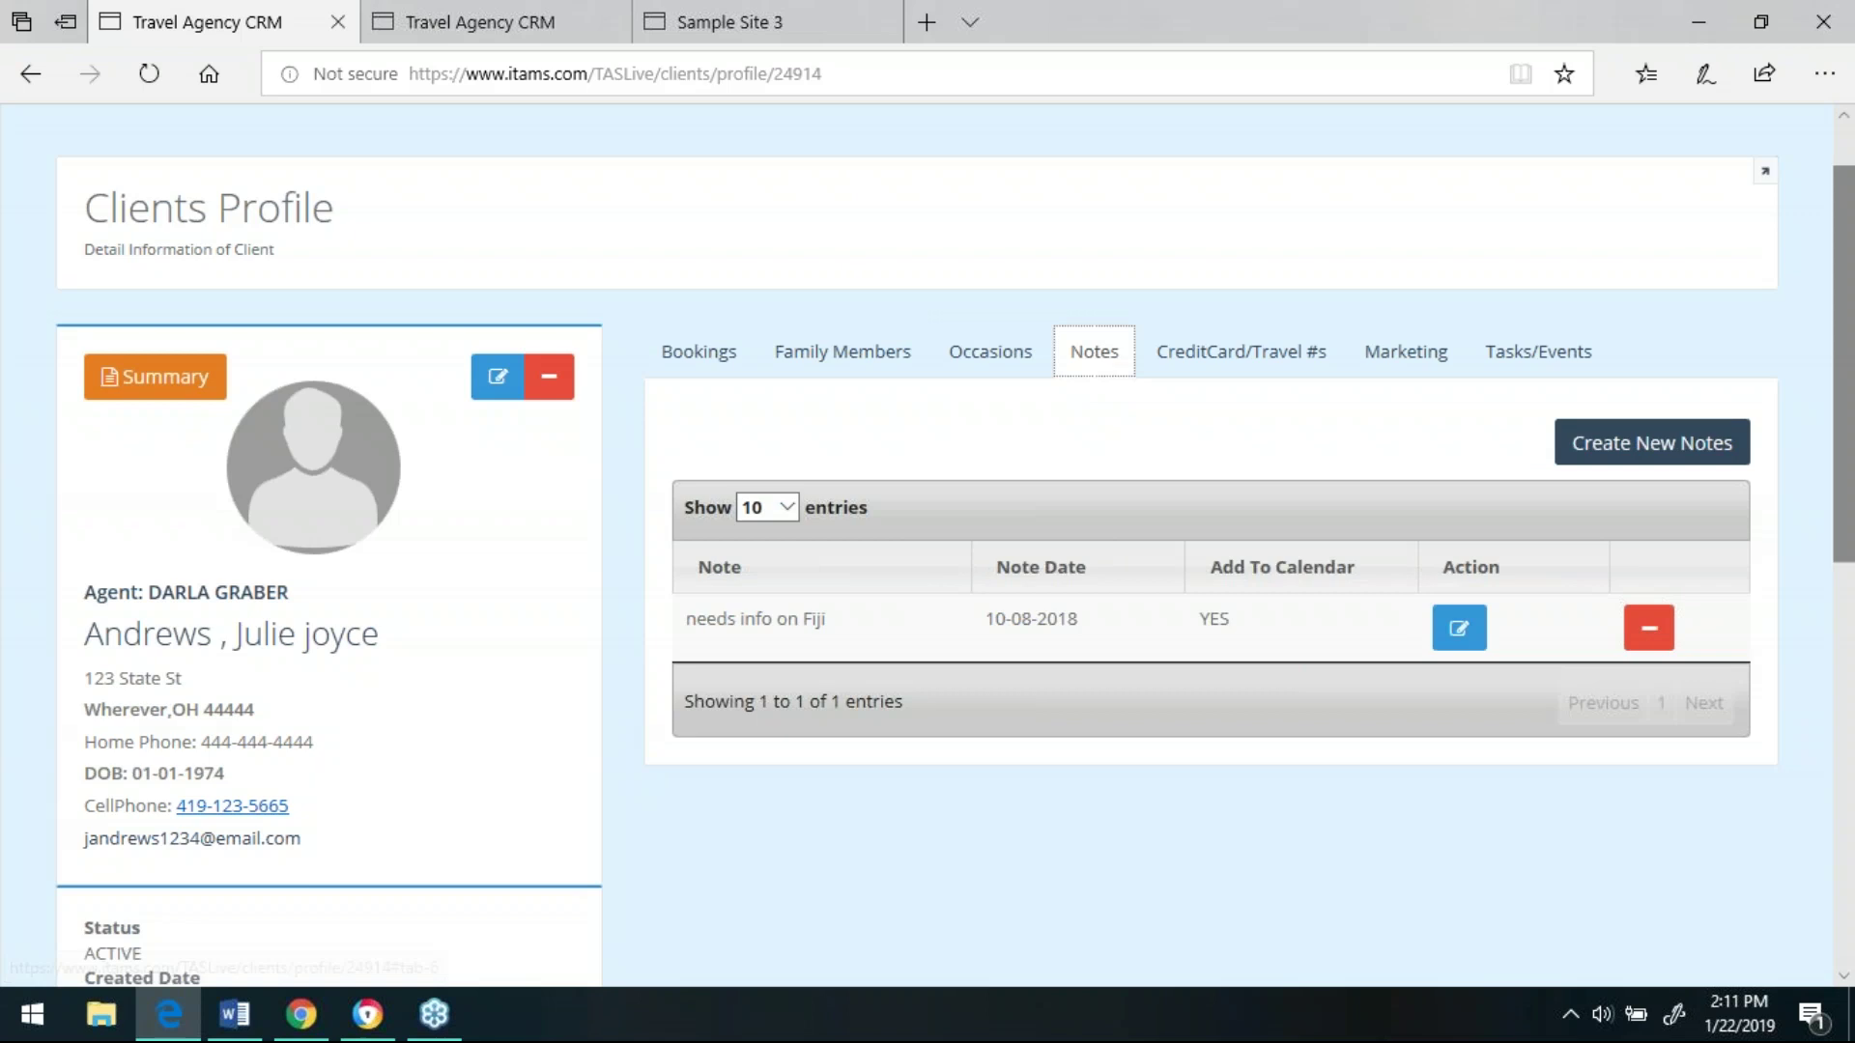
left_click(1624, 461)
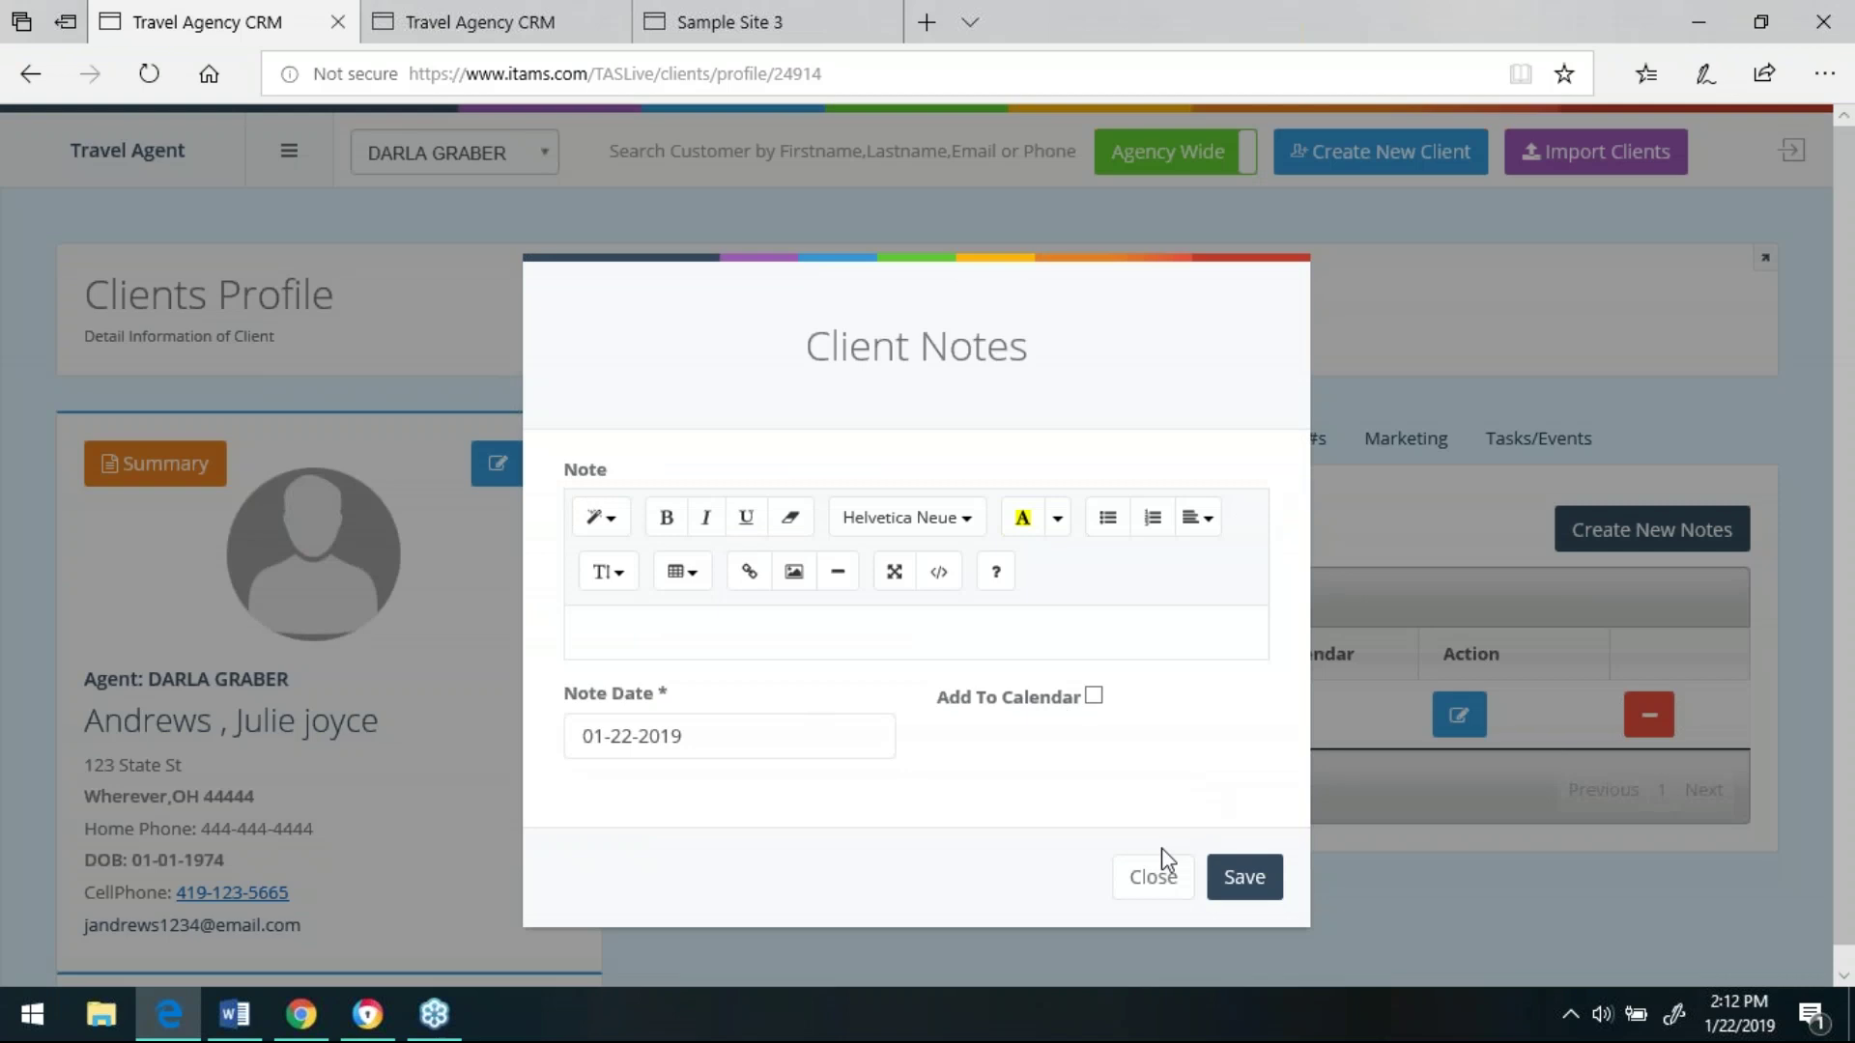
left_click(1159, 879)
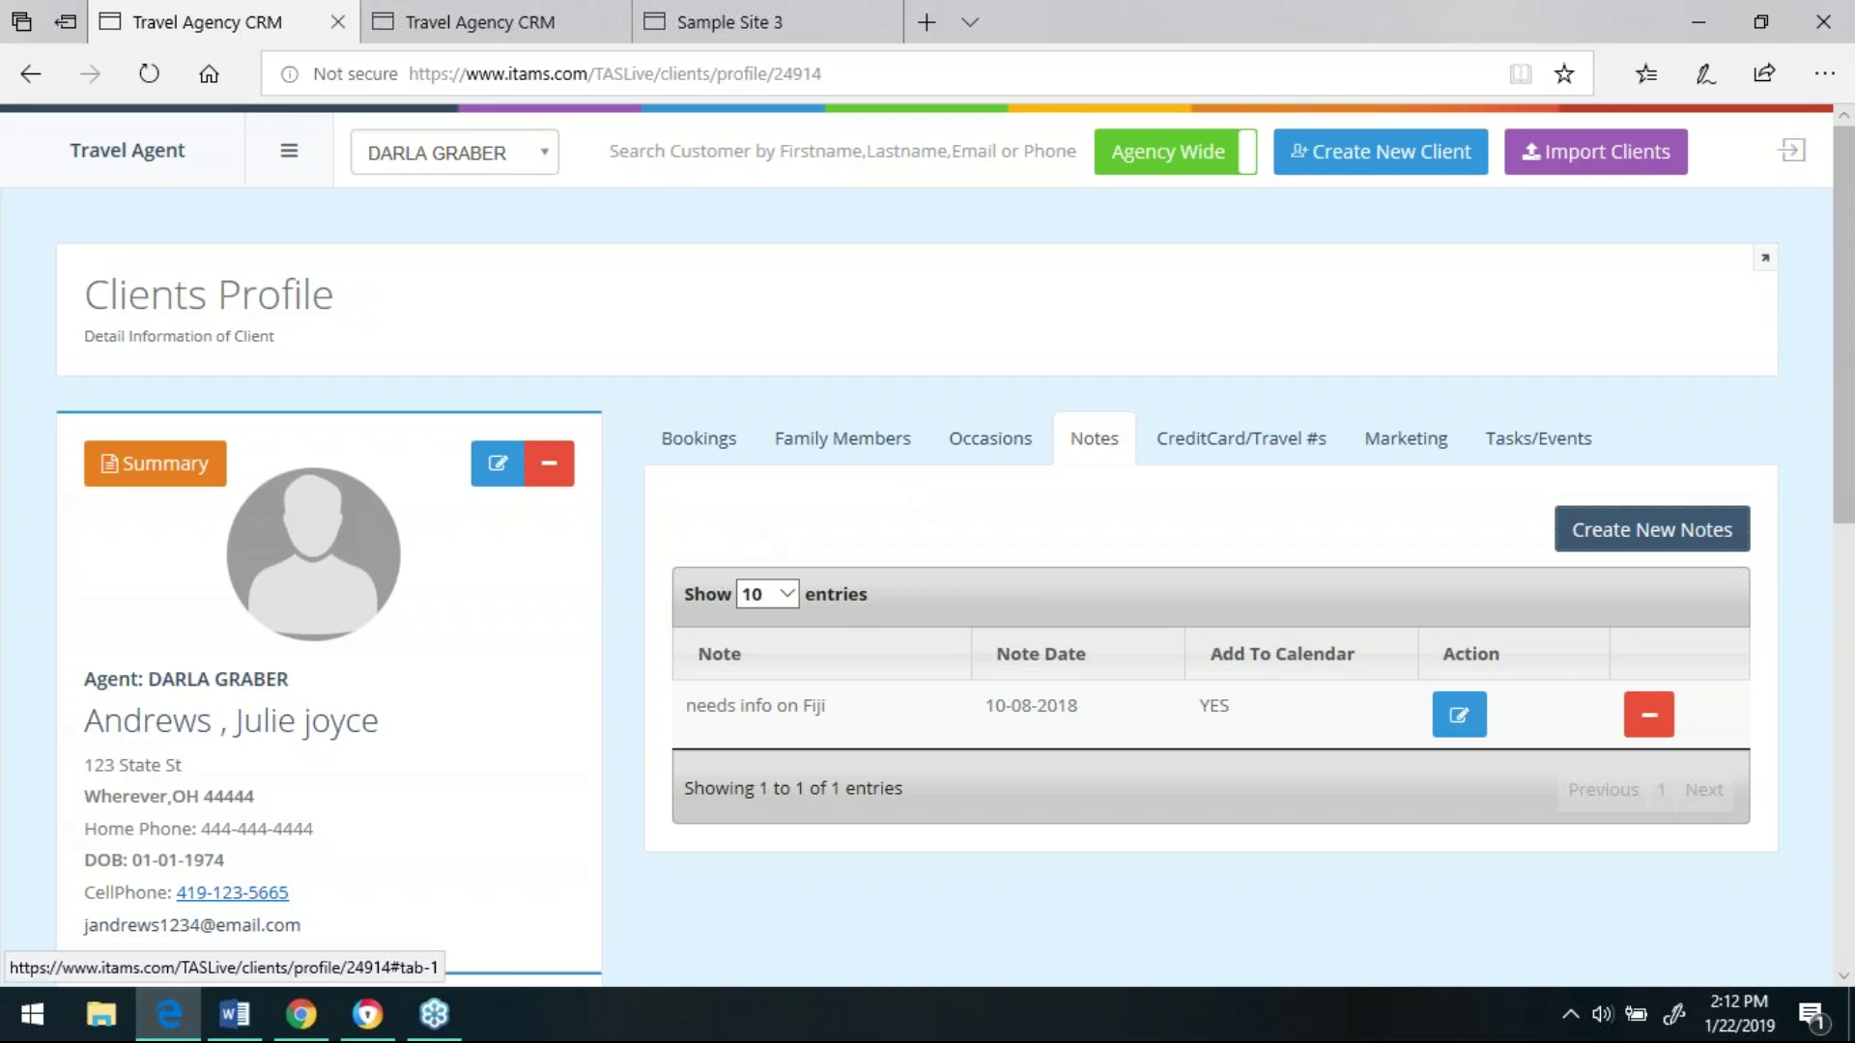
left_click(705, 443)
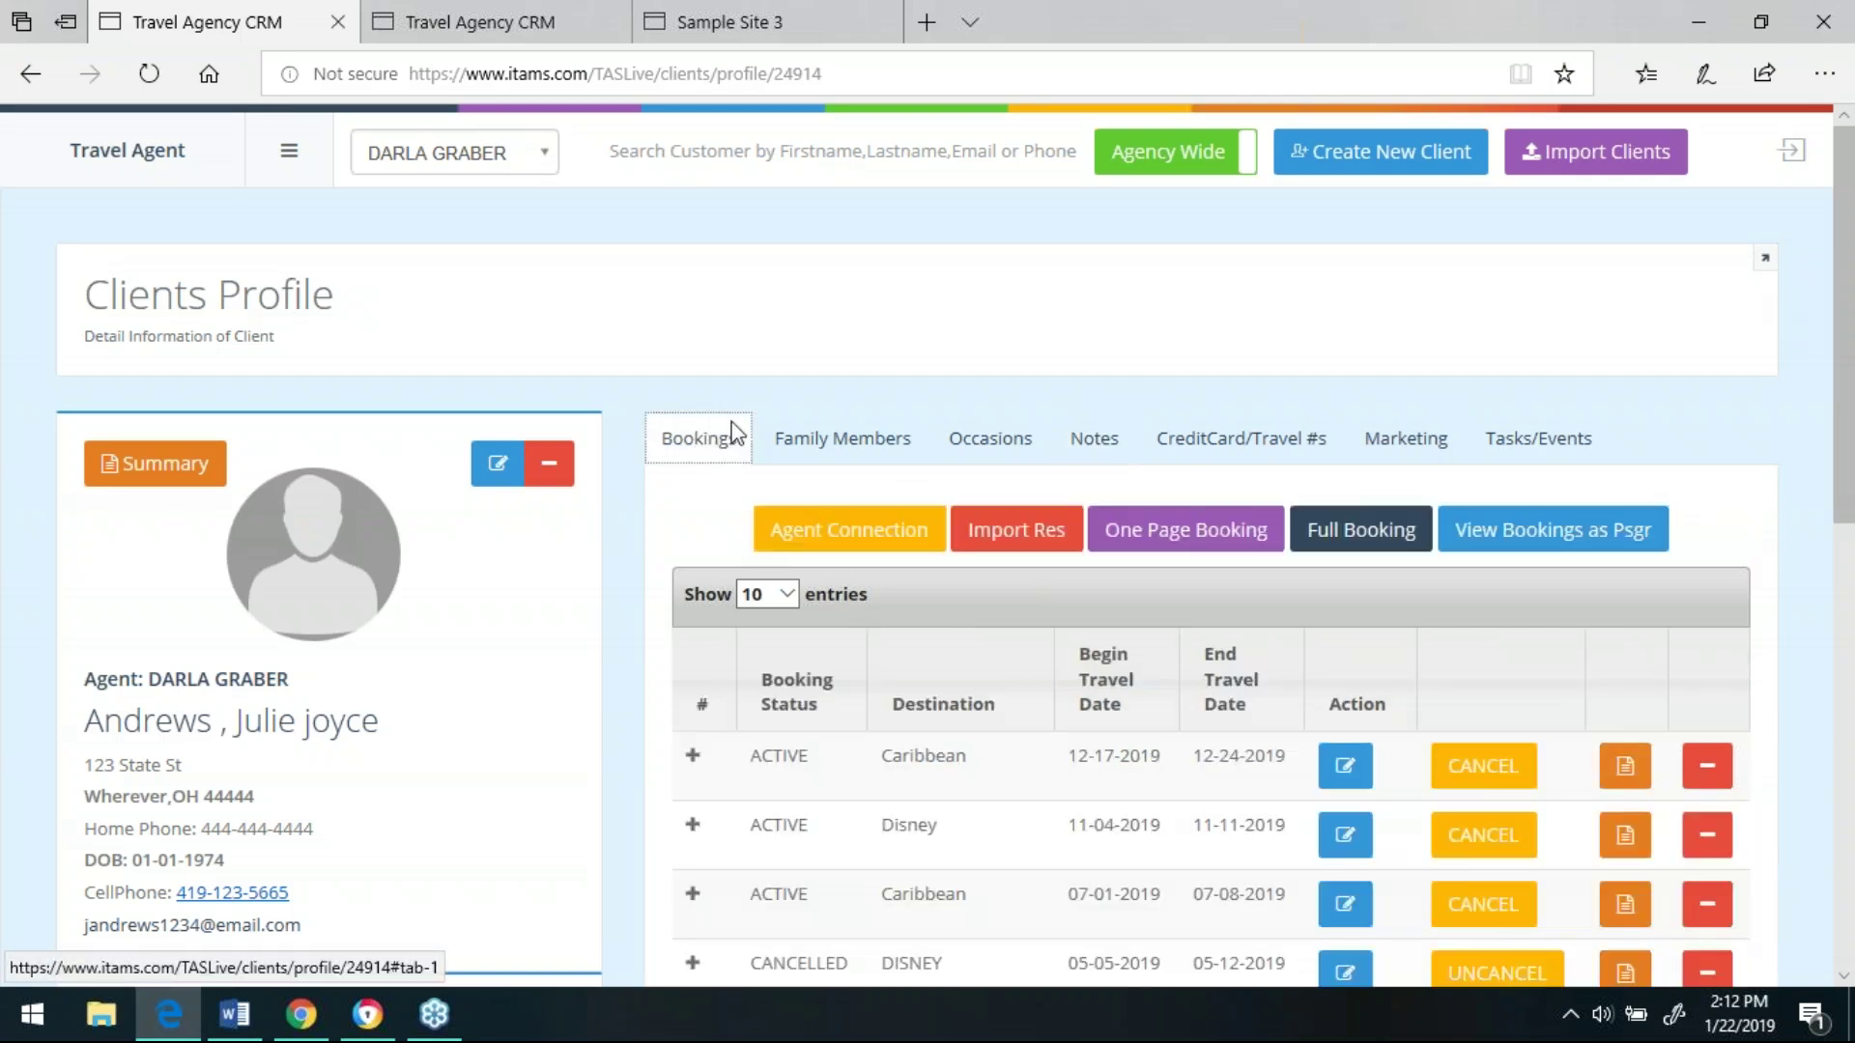
- Expand the December Caribbean booking and view its Disney World, Hyatt and Royal Caribbean segments
left_click_drag(1845, 456, 1849, 553)
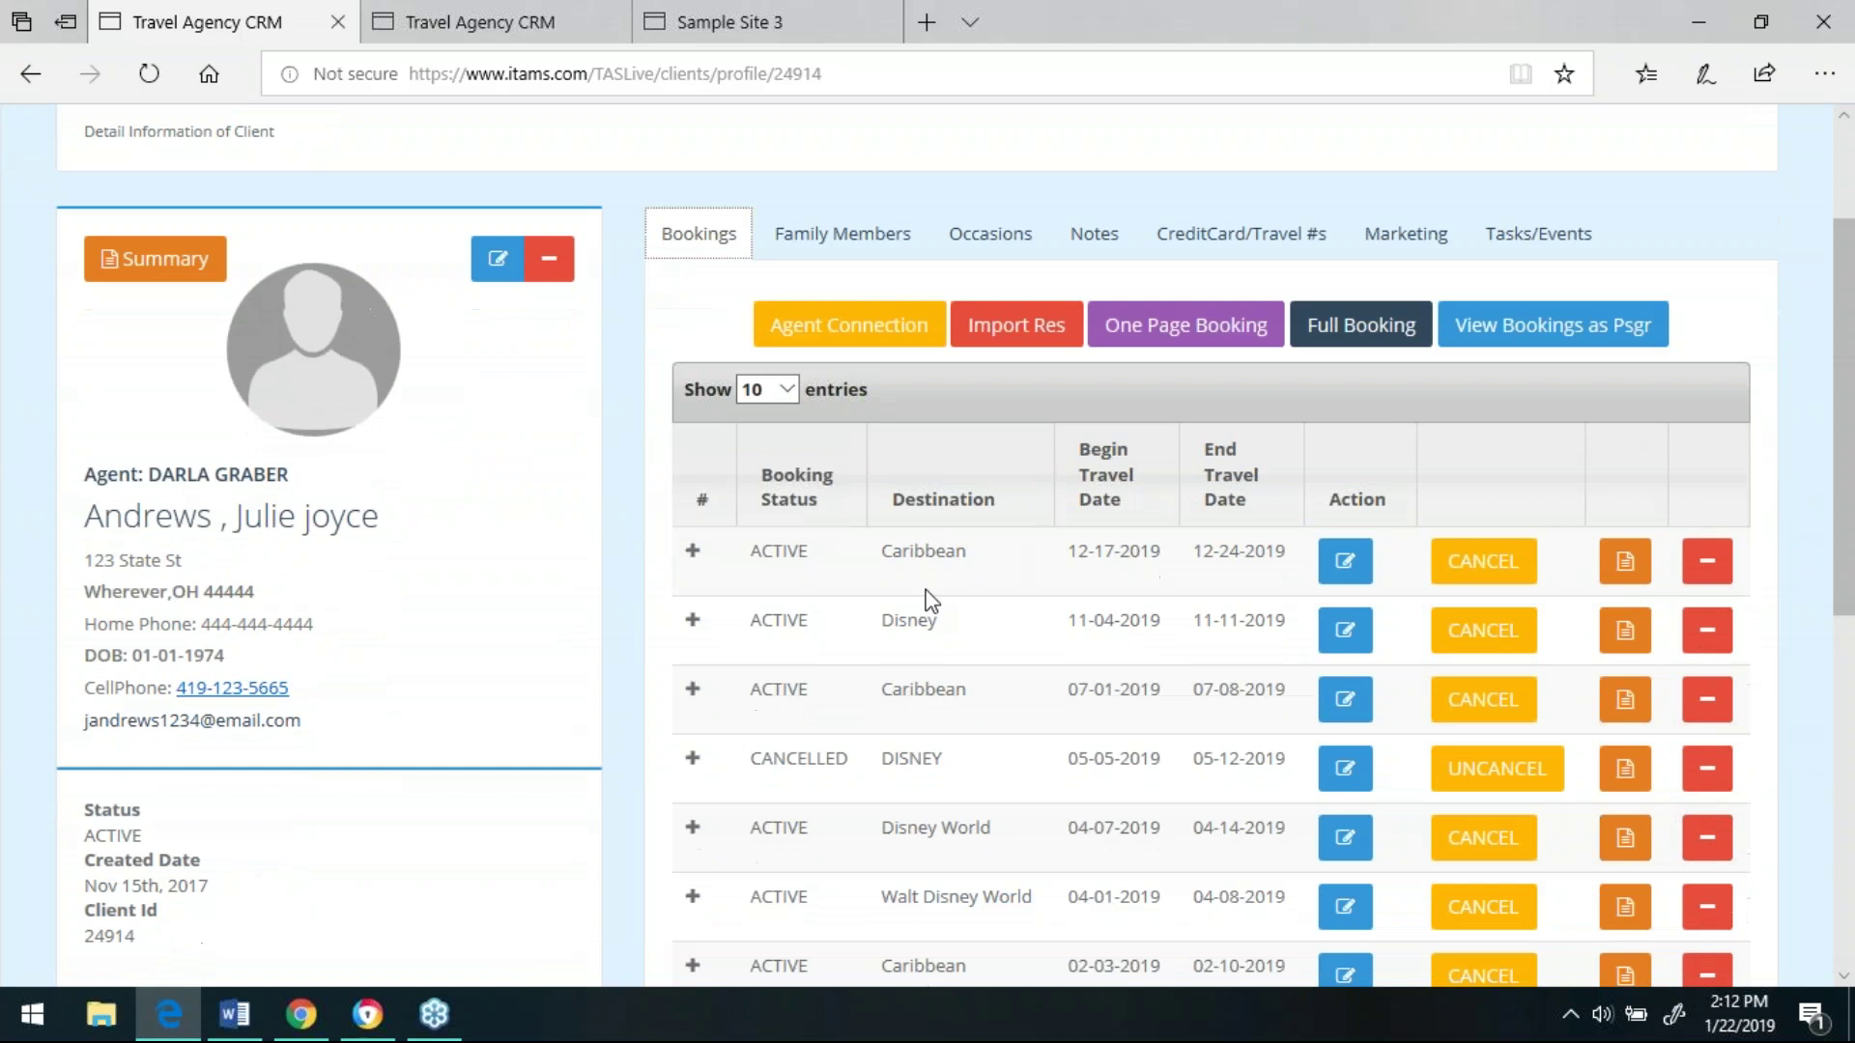
left_click(698, 552)
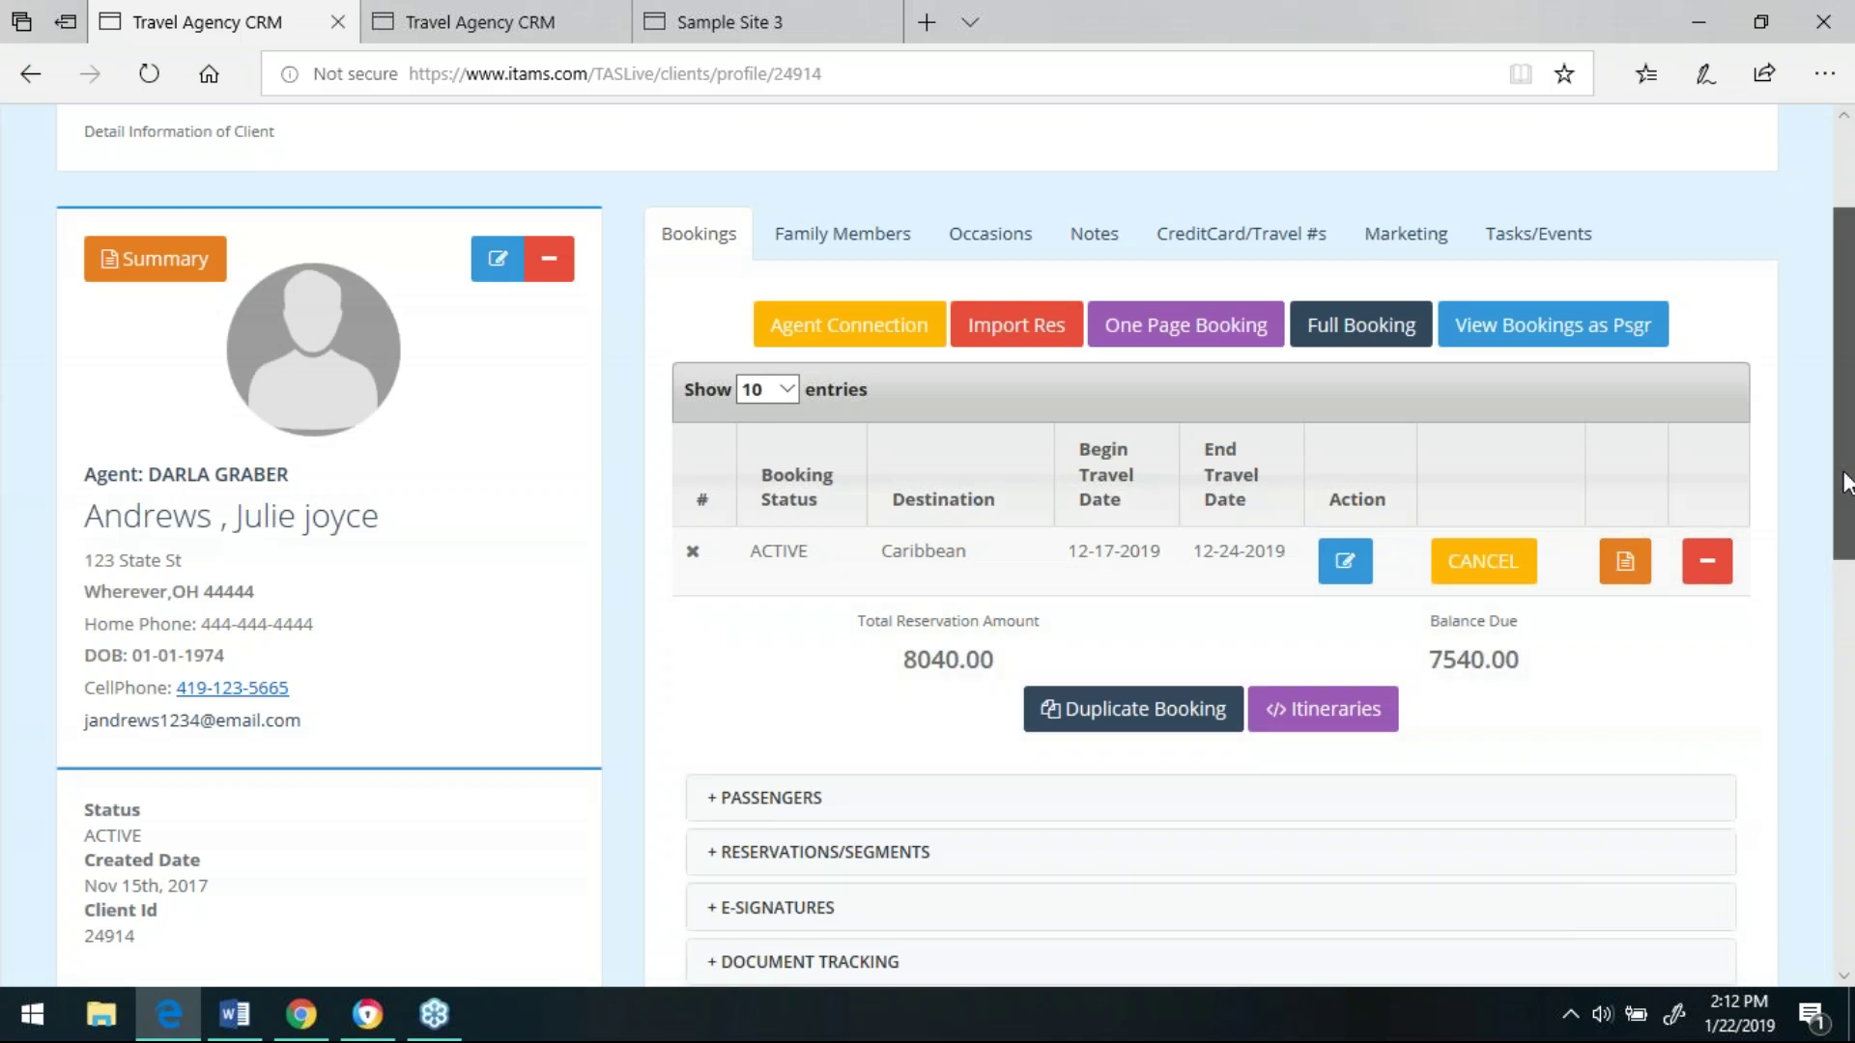
scroll(1845, 483, "down", 2)
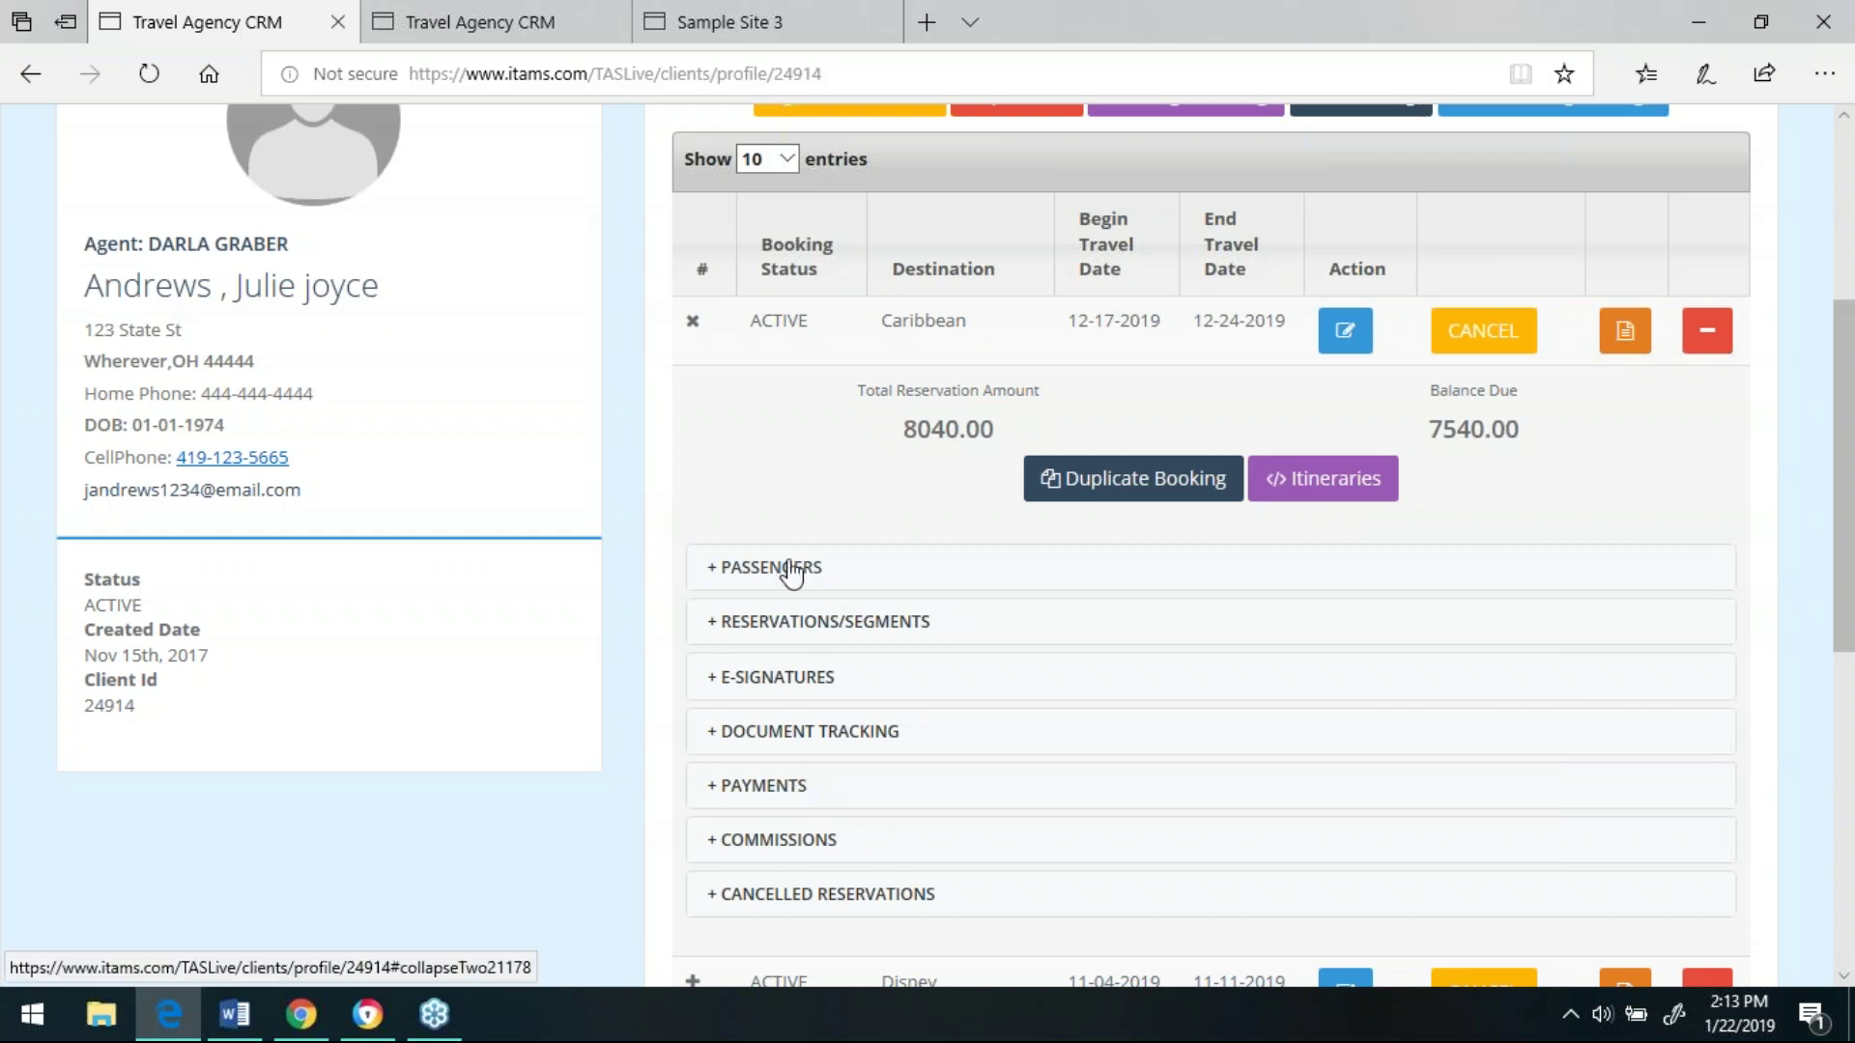
left_click(806, 626)
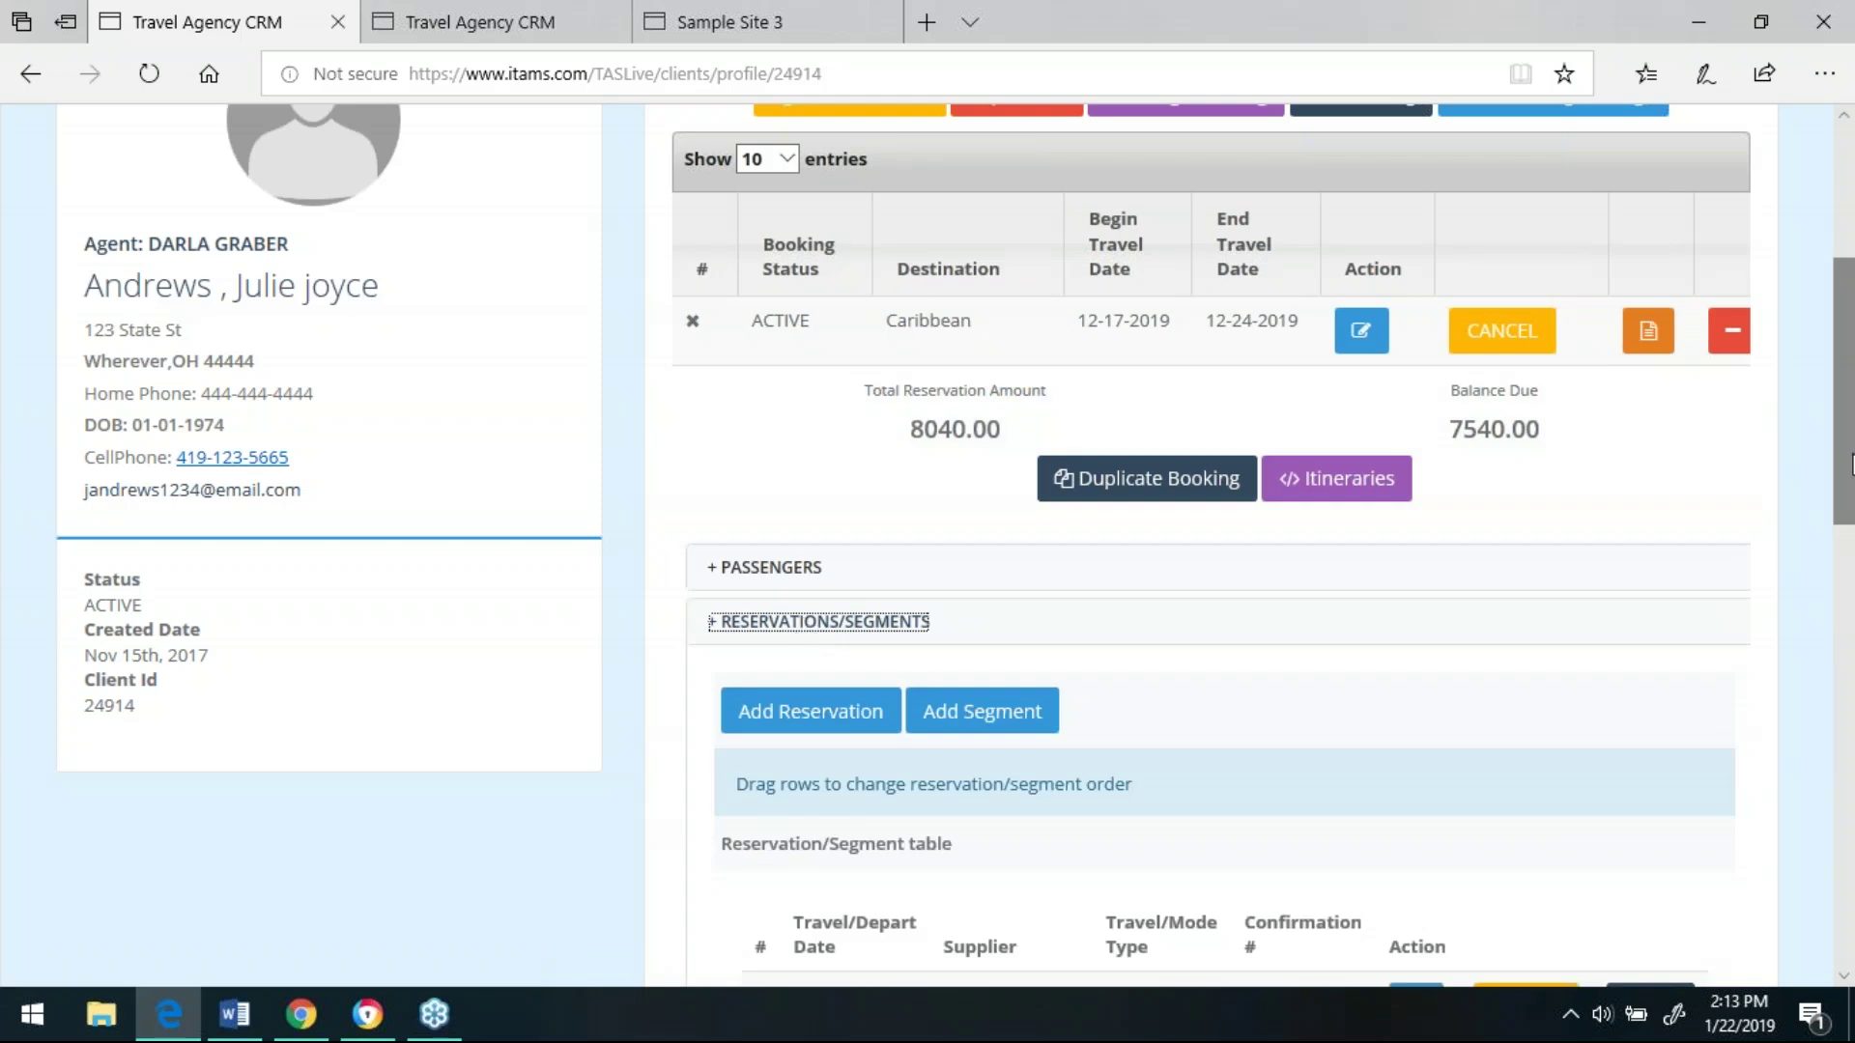
left_click_drag(1849, 483, 1848, 598)
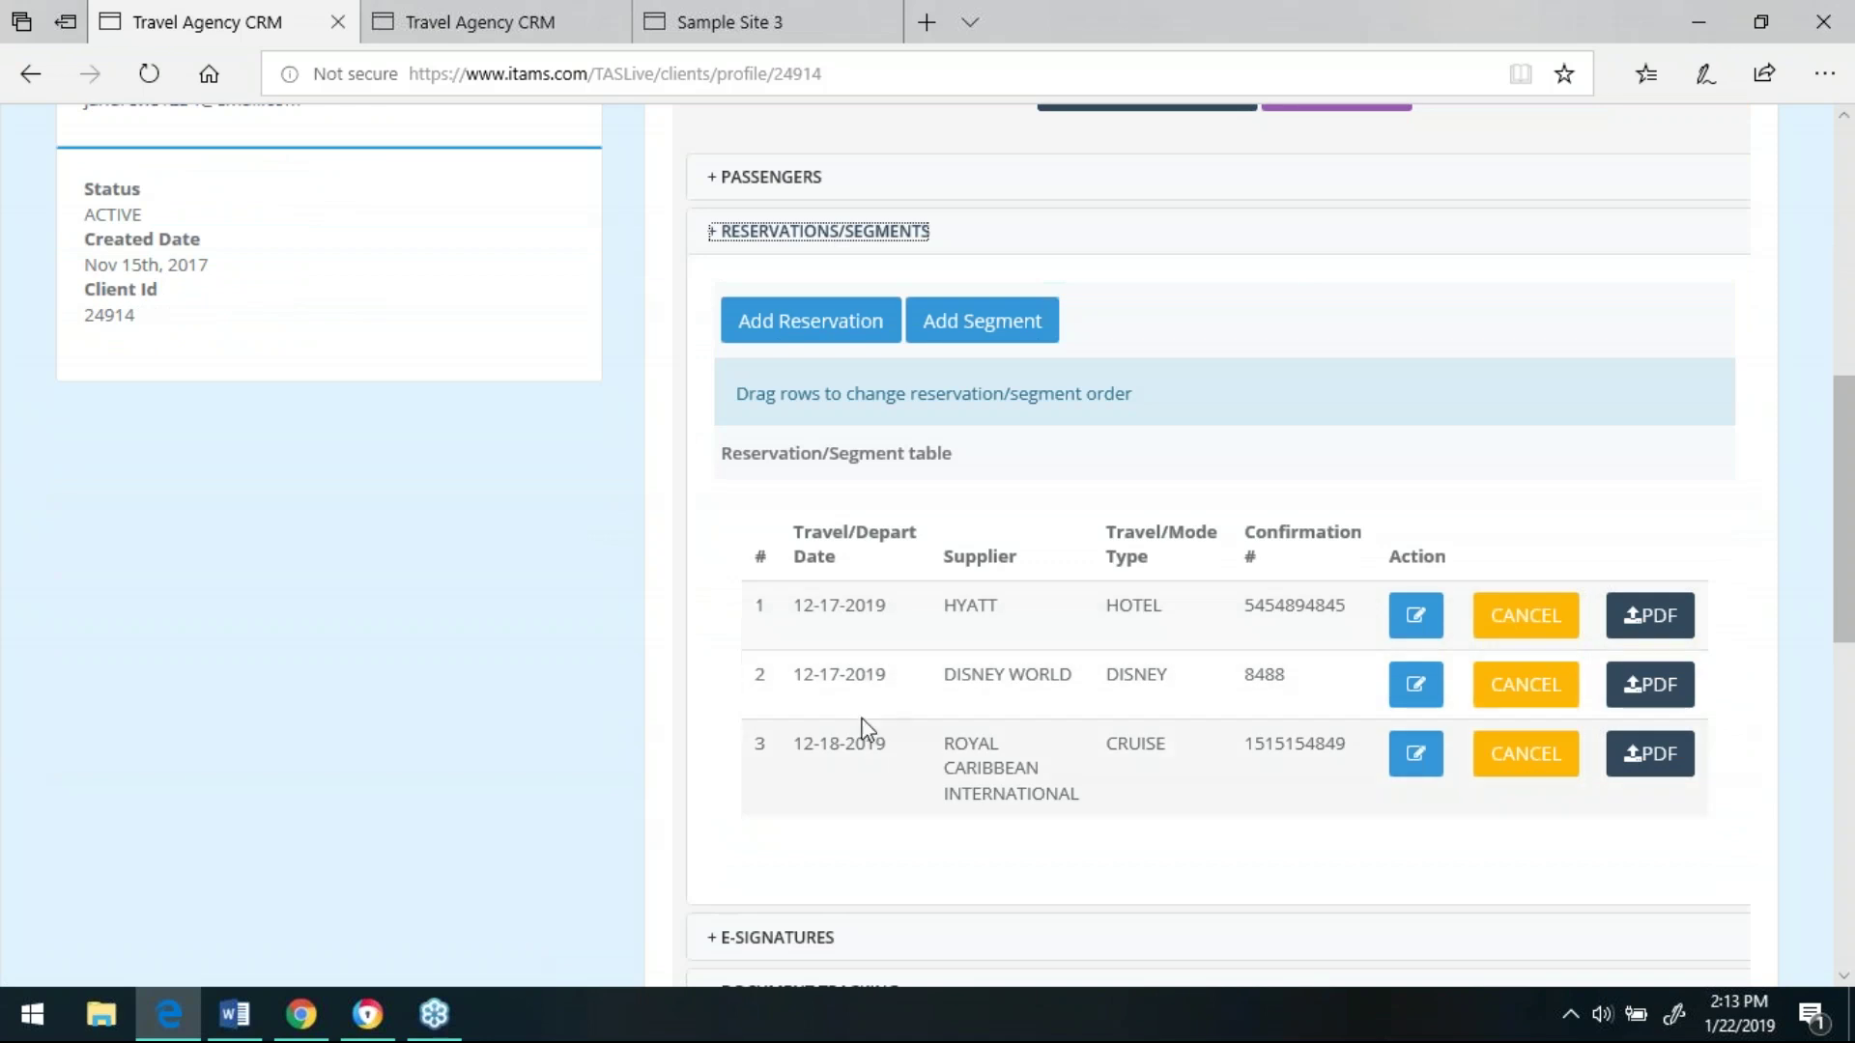
left_click_drag(786, 663, 854, 582)
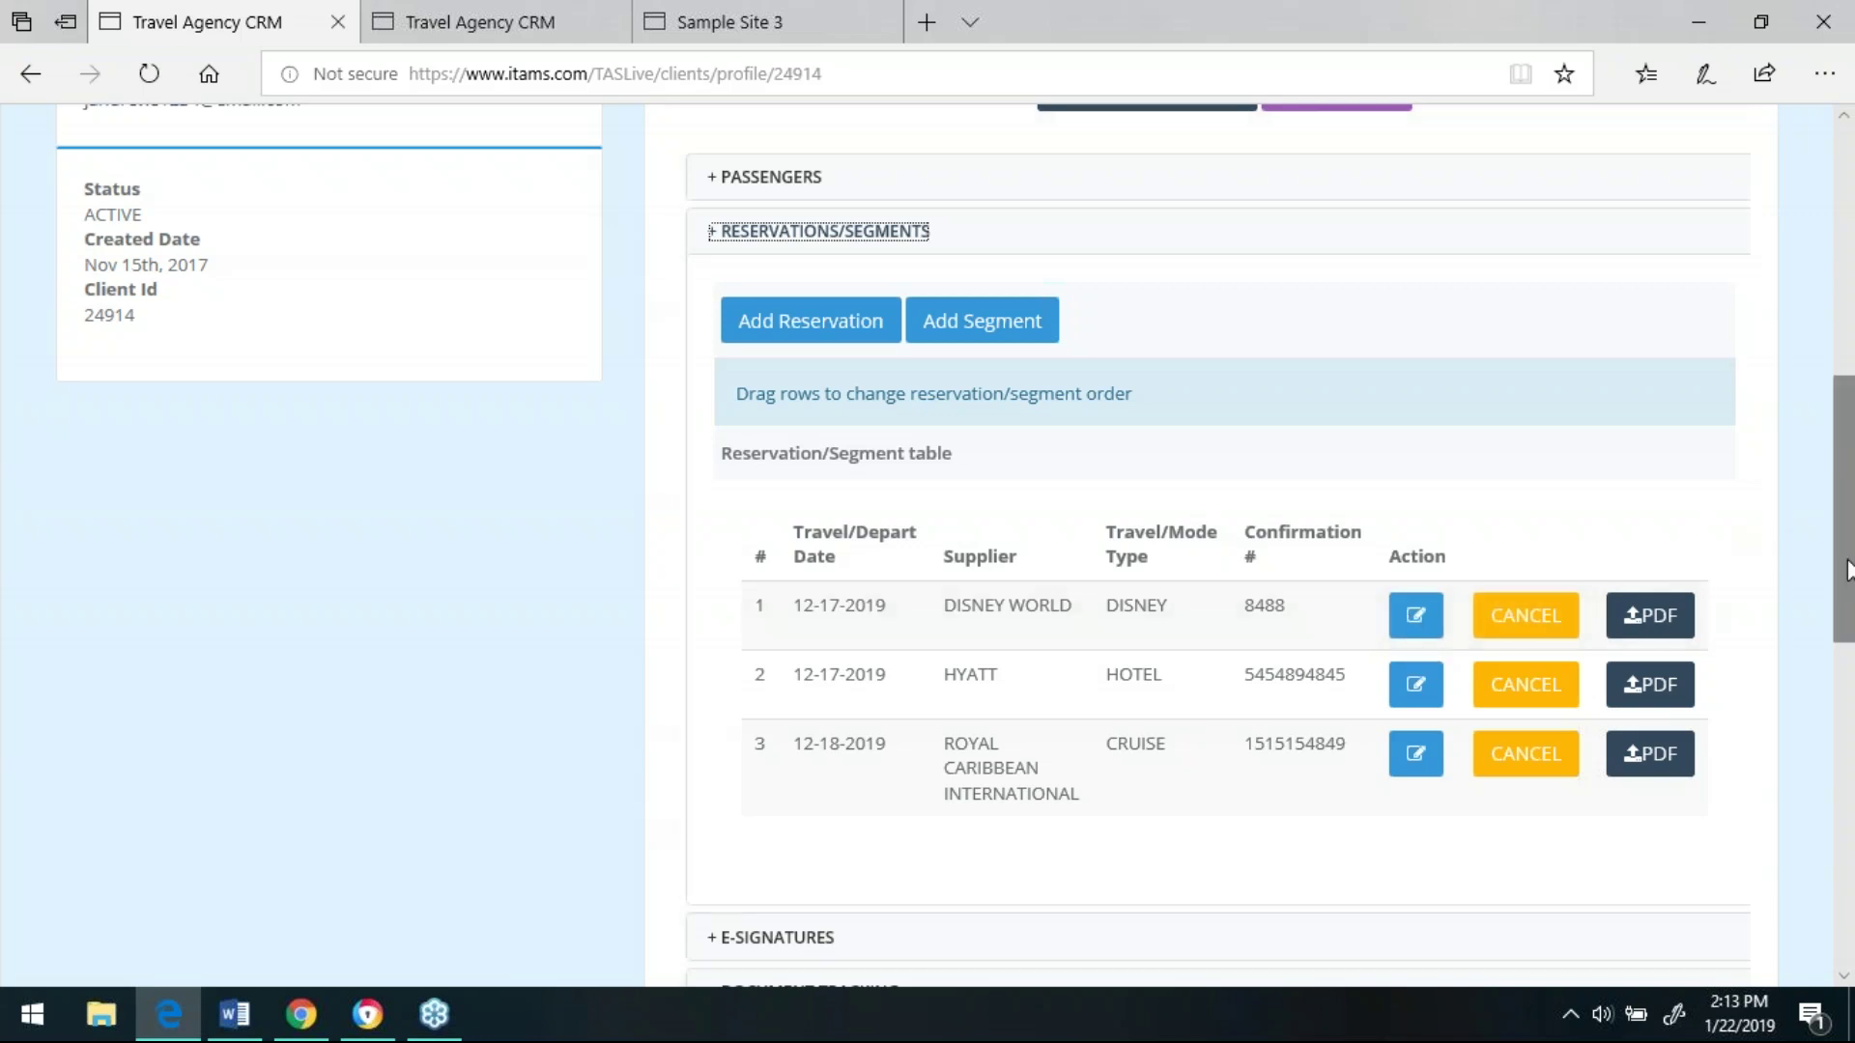
mouse_move(1843, 566)
left_mouse_down()
mouse_move(1845, 606)
mouse_move(1845, 572)
left_mouse_up()
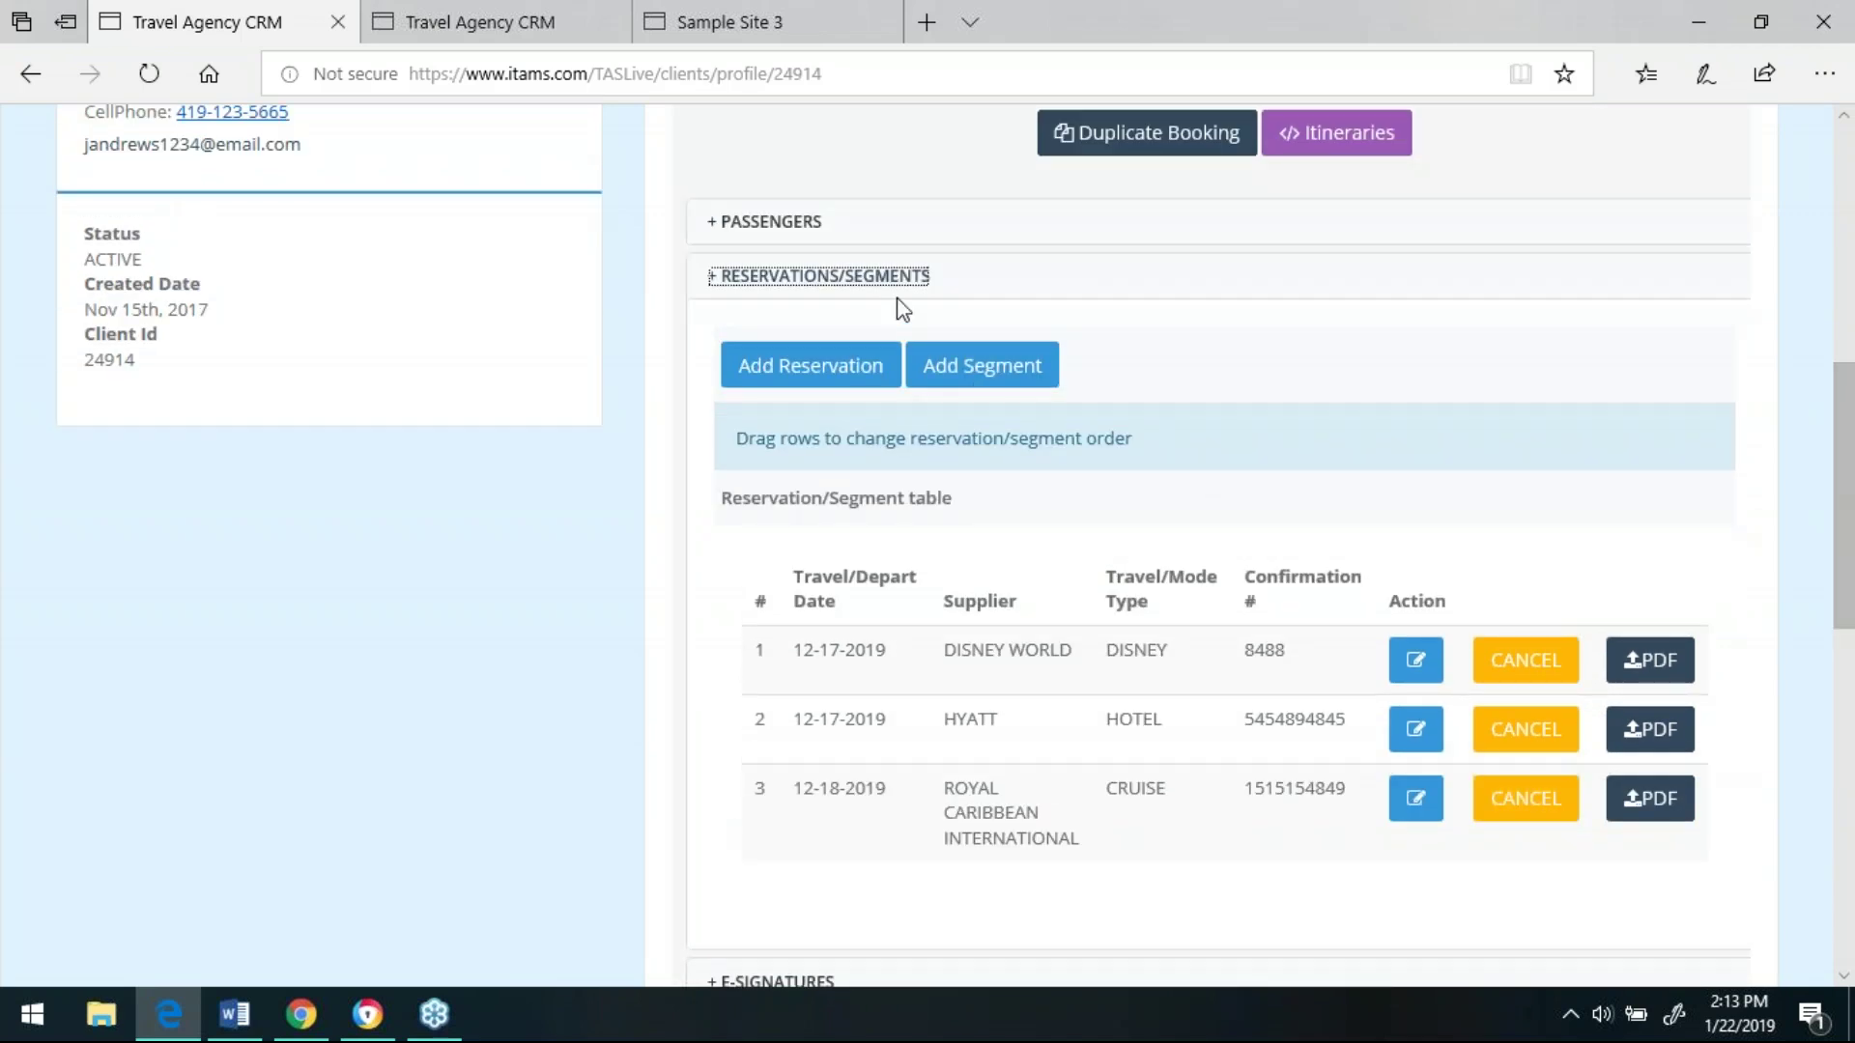
- Collapse reservations, check the e-signatures and payments, then expand the commission receipts
left_click(856, 279)
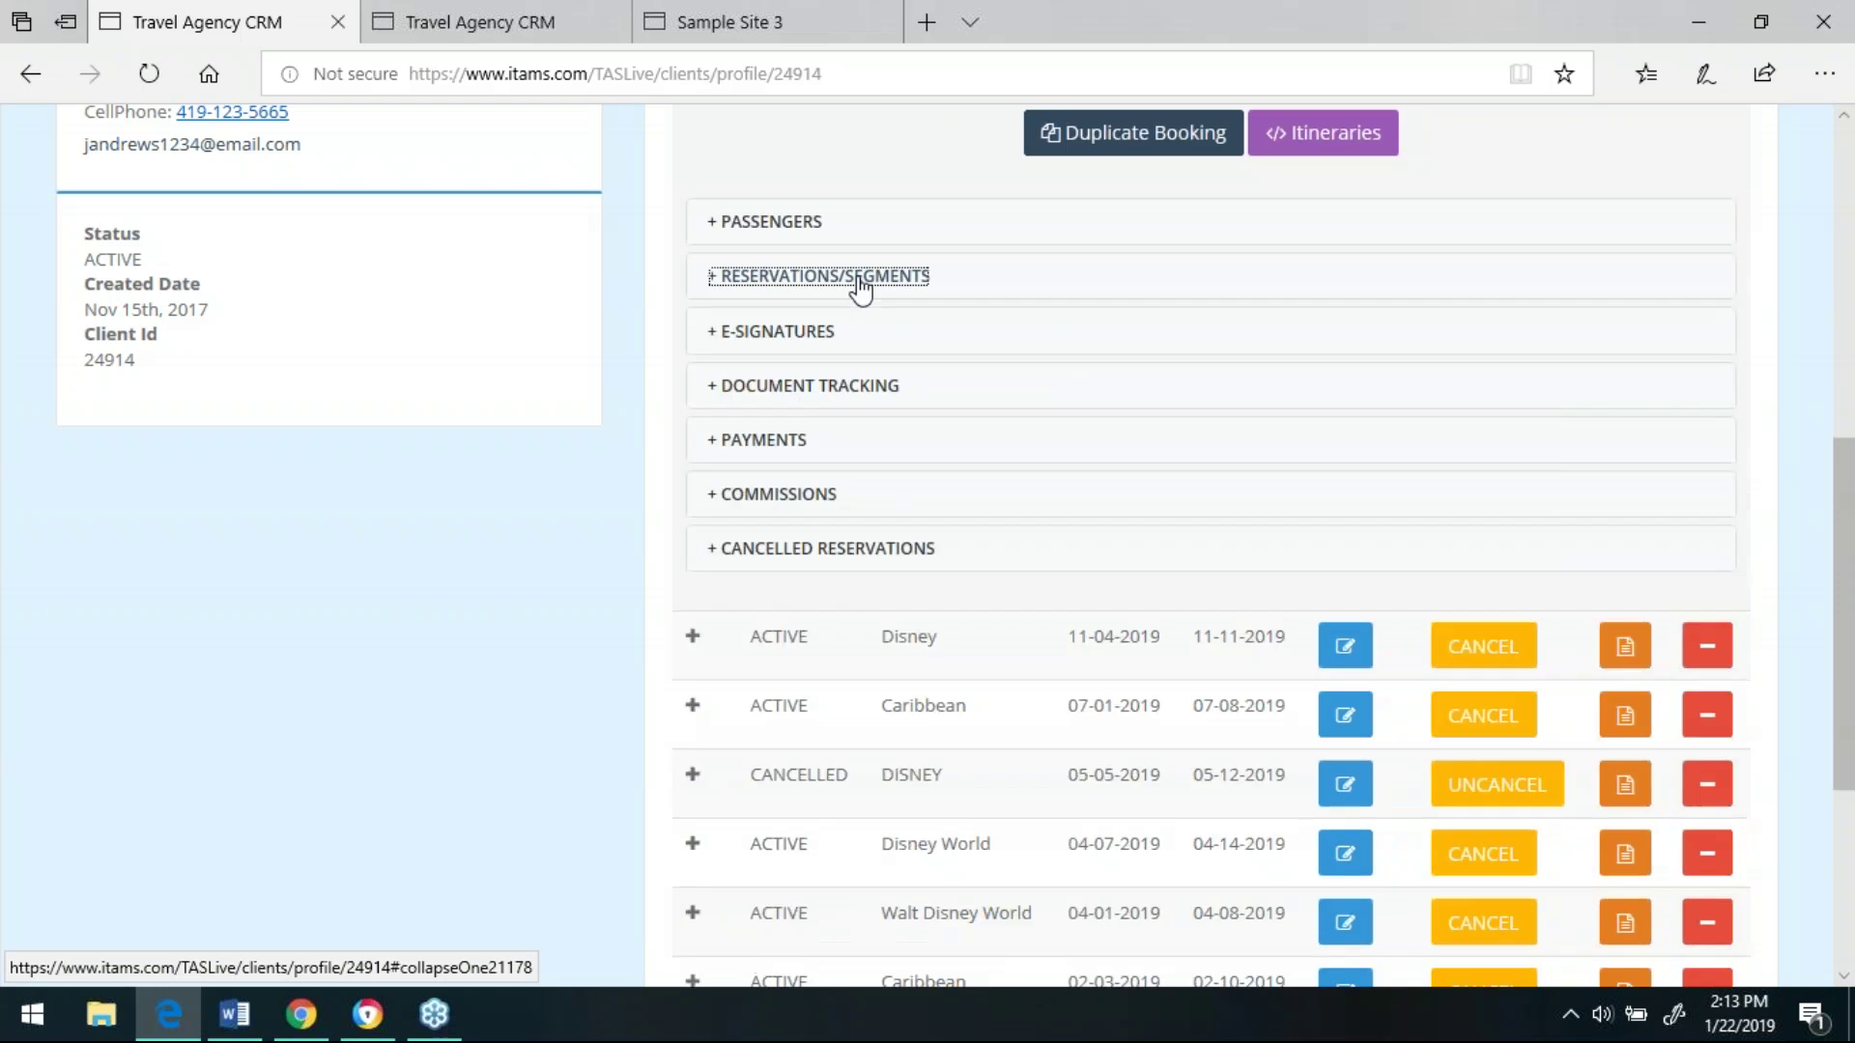
left_click(809, 338)
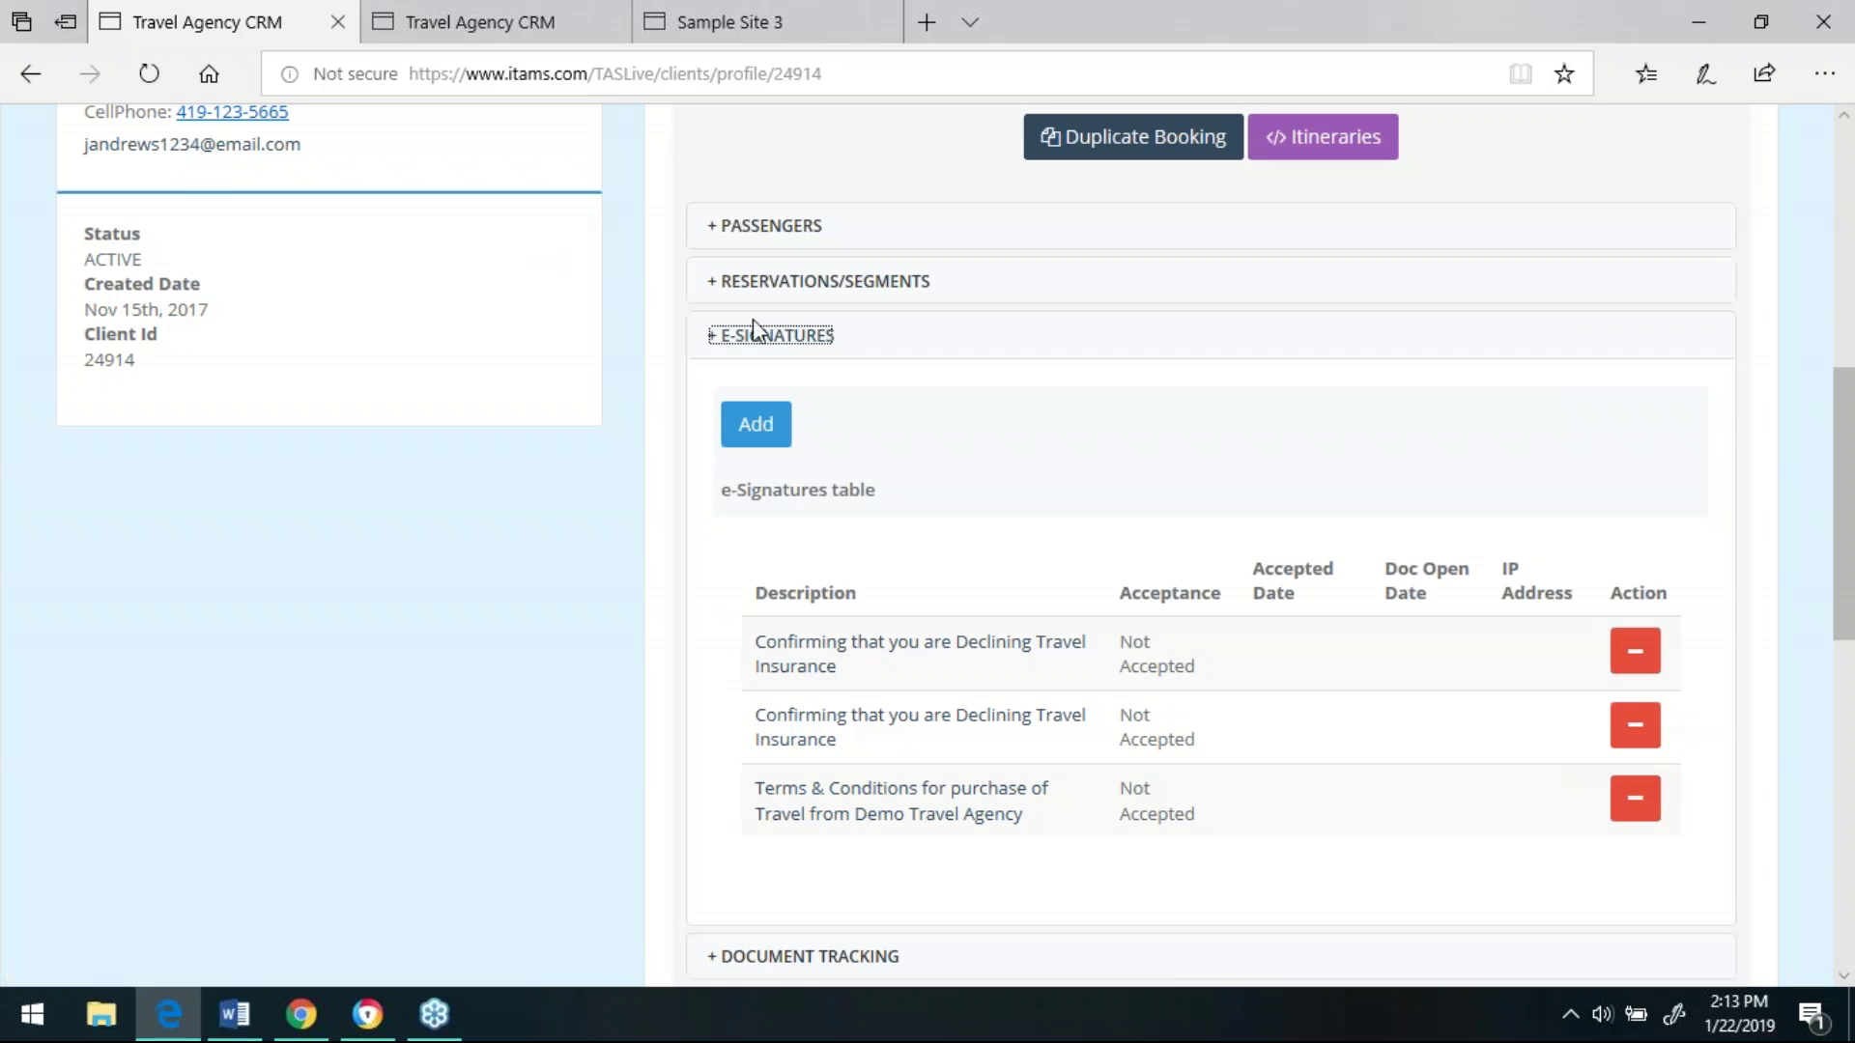
left_click(773, 337)
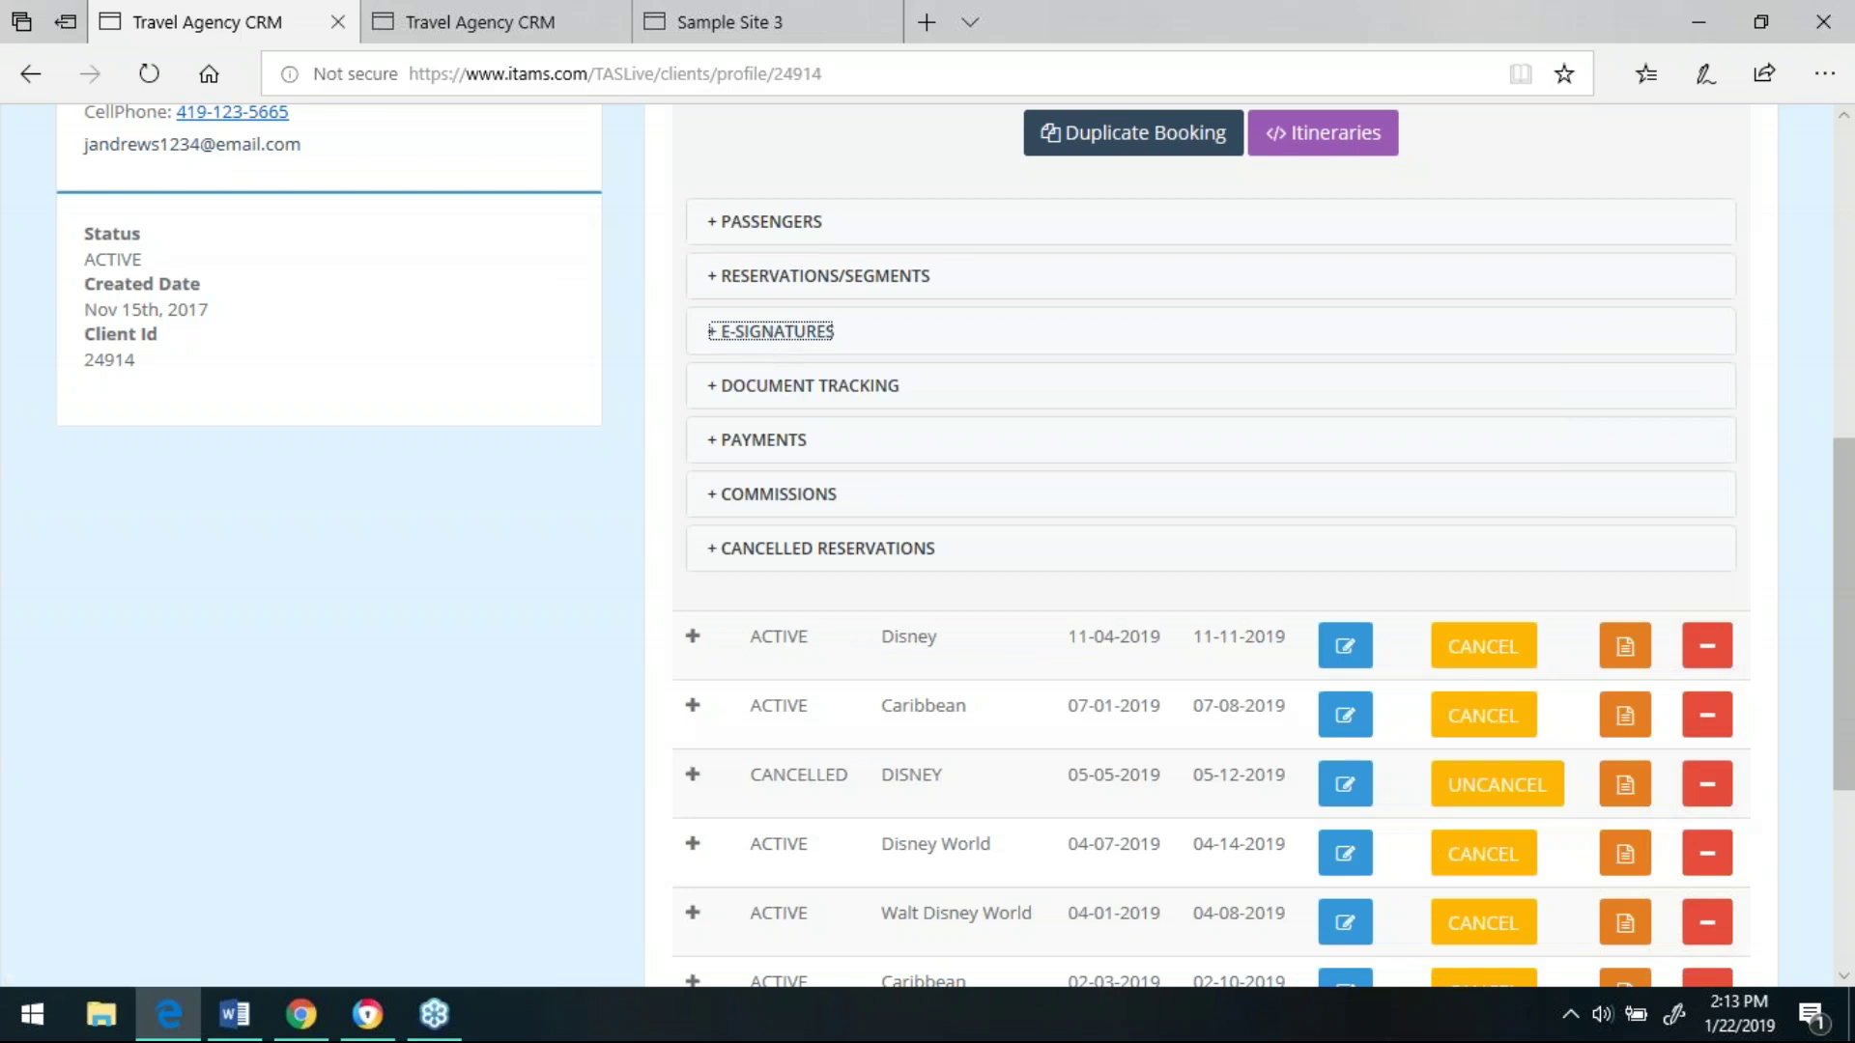
left_click(771, 447)
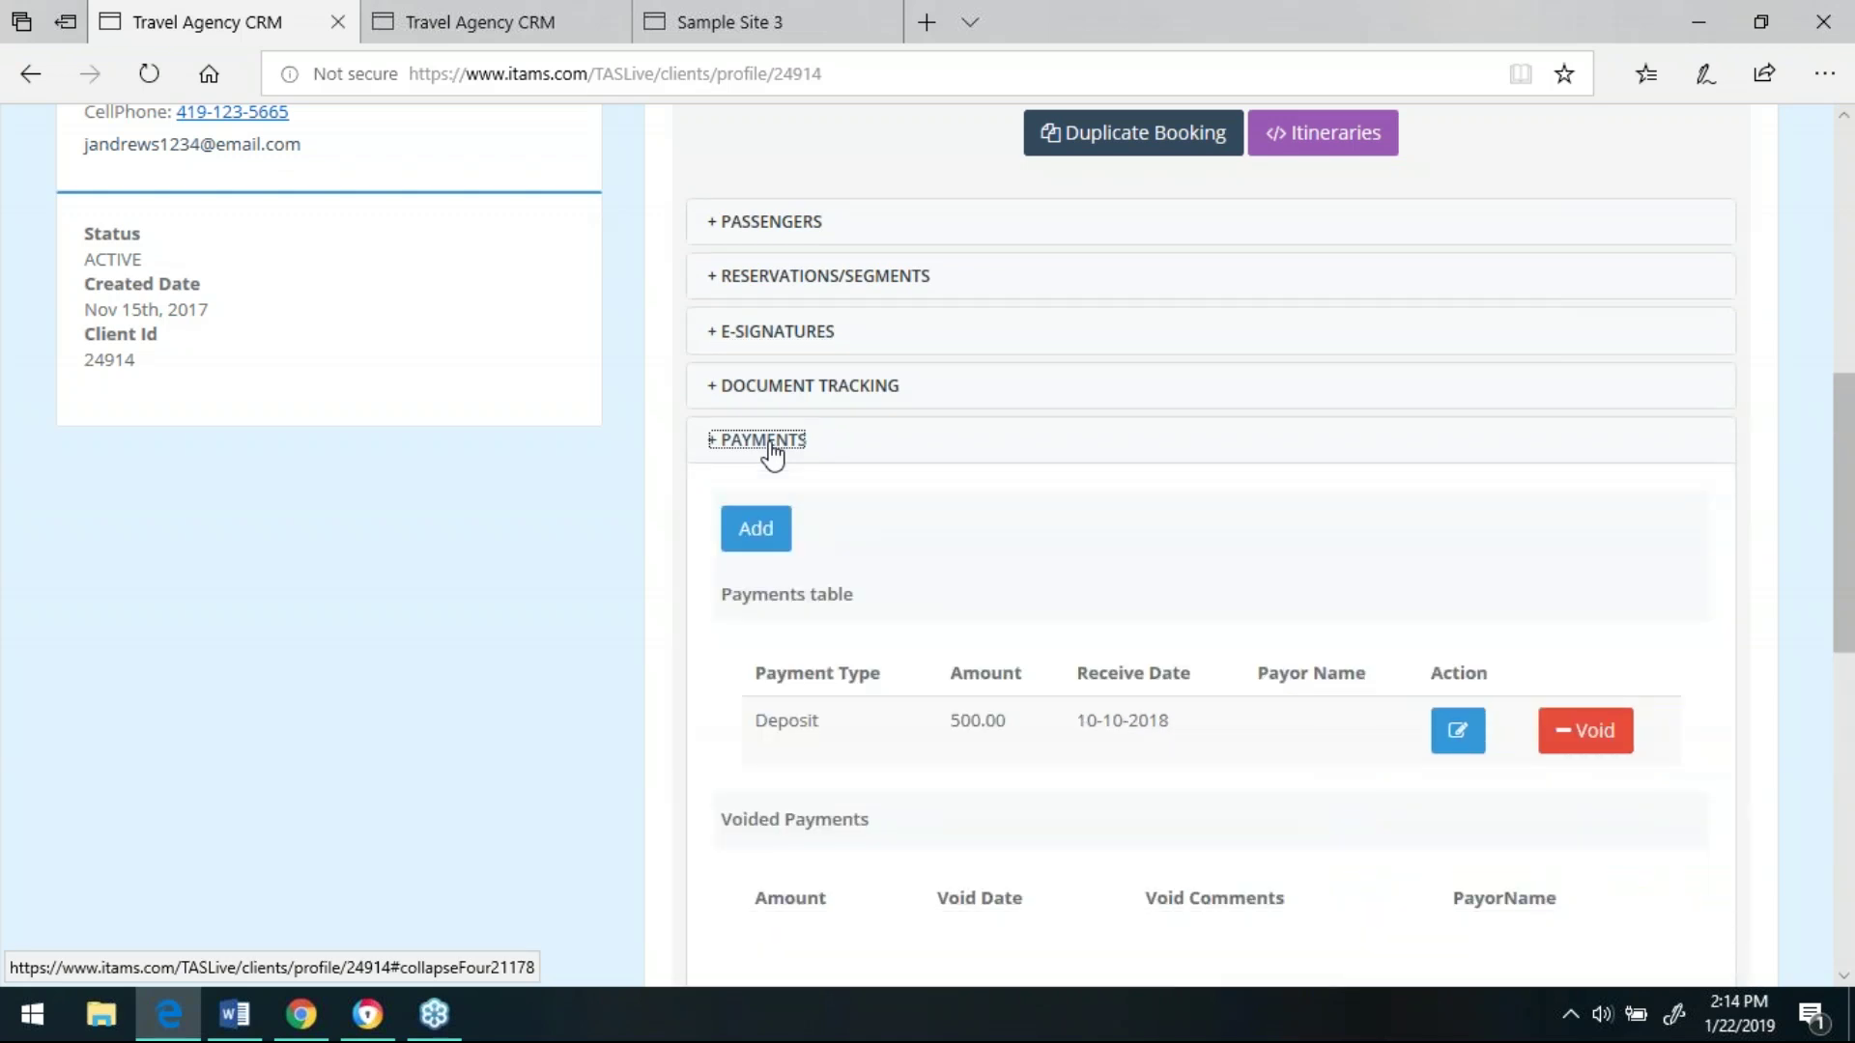
left_click(777, 453)
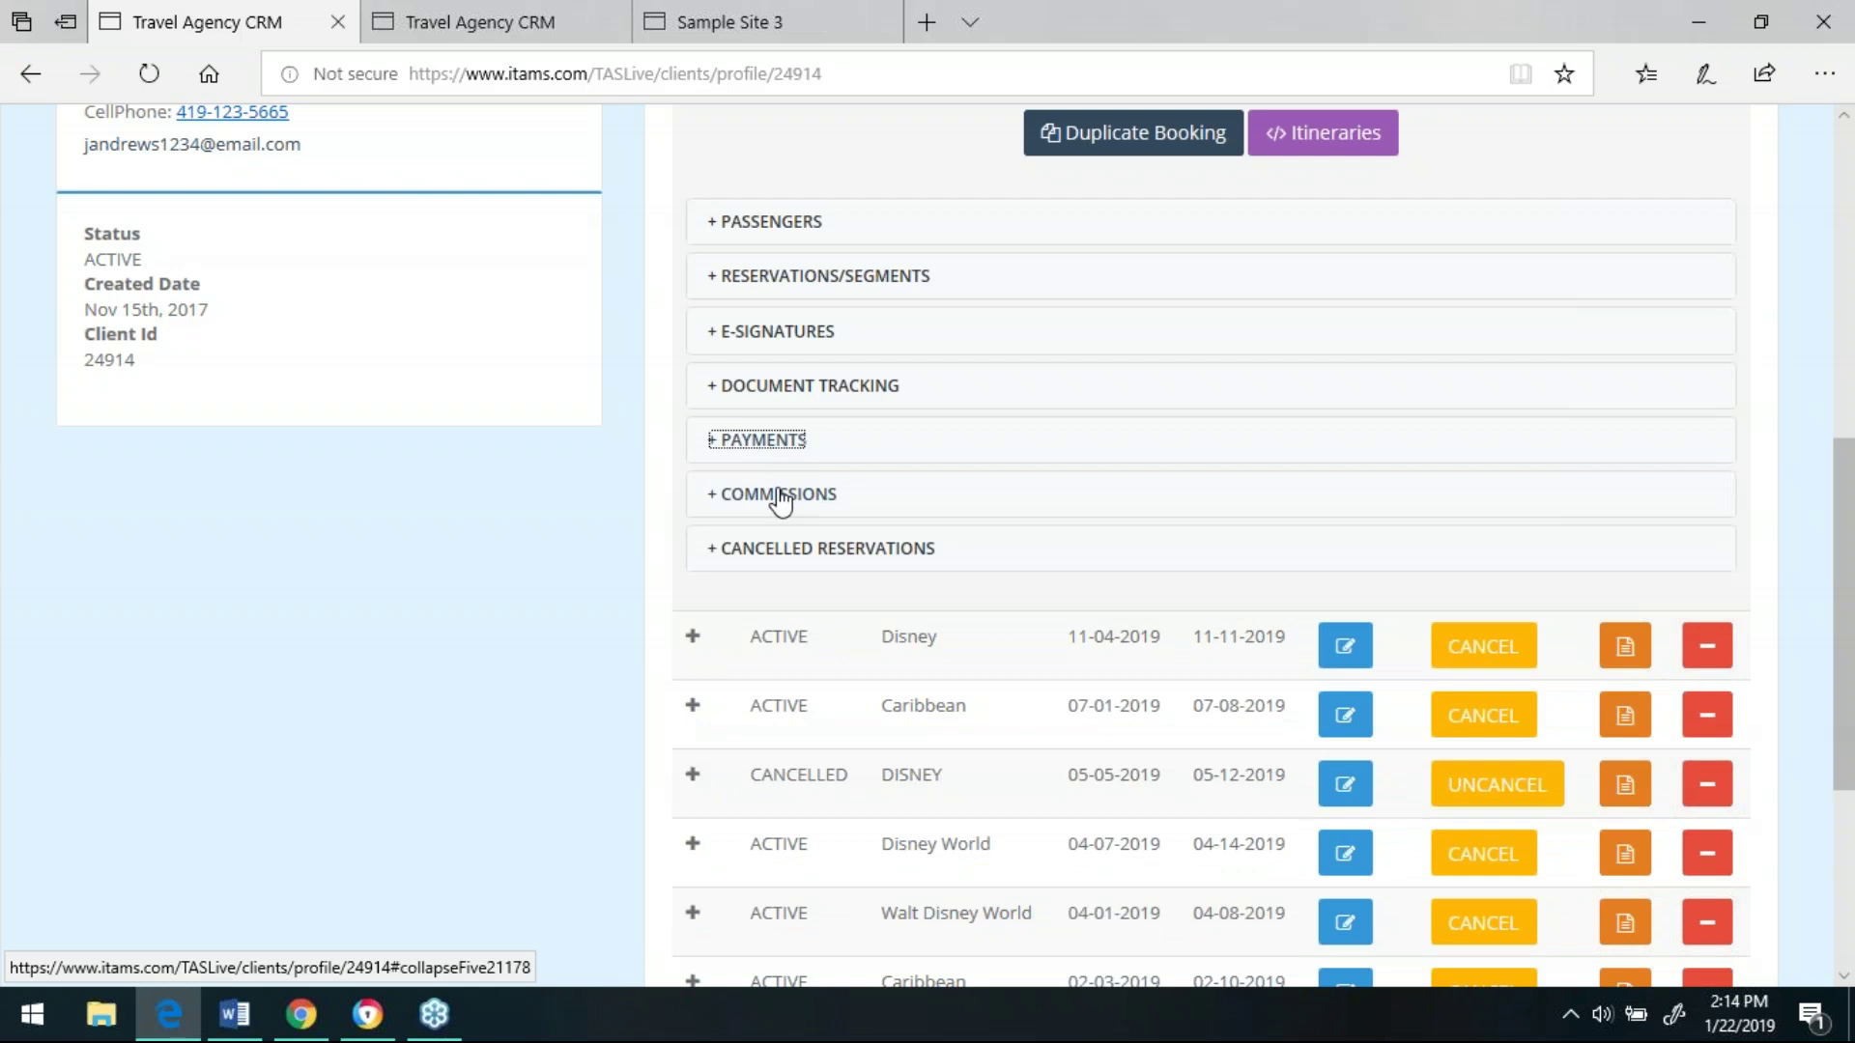
left_click(780, 501)
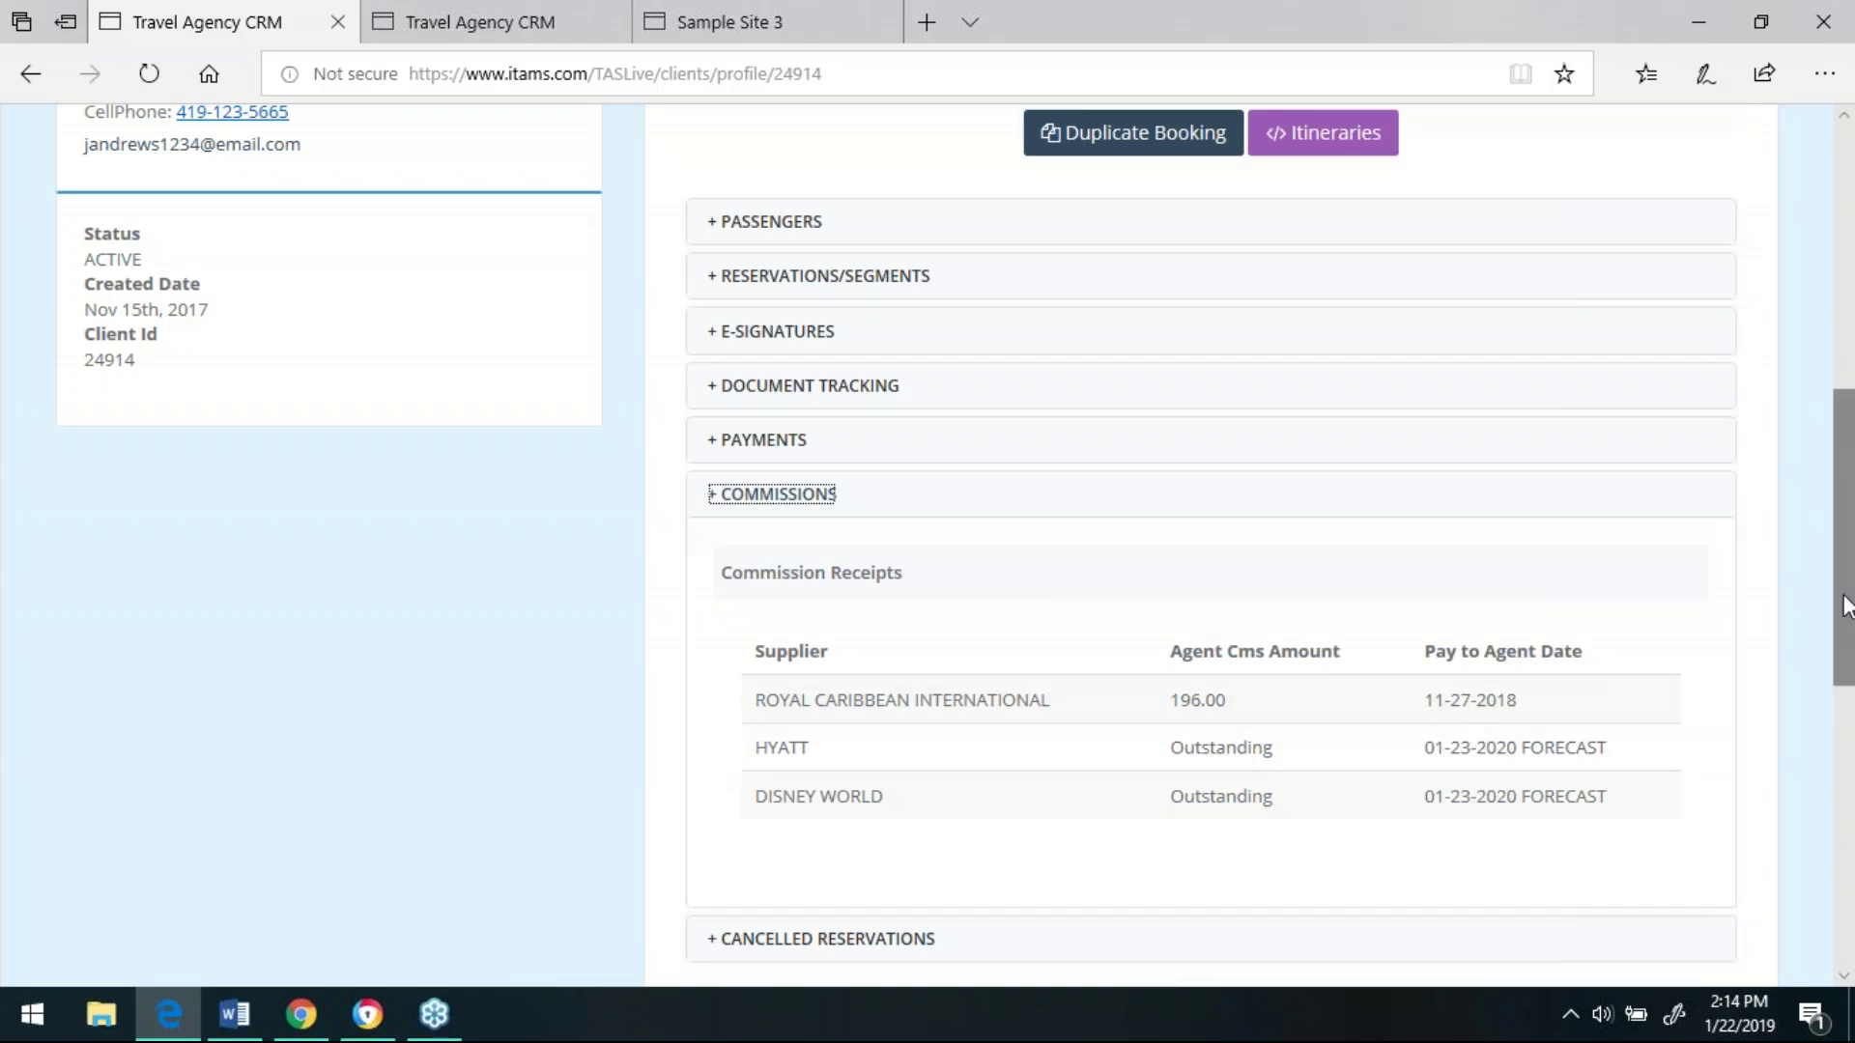
left_click_drag(1839, 600, 1843, 416)
- Set 'Email the Itin?' to YES and open the Email/Print Itinerary confirmation form
left_click(1331, 599)
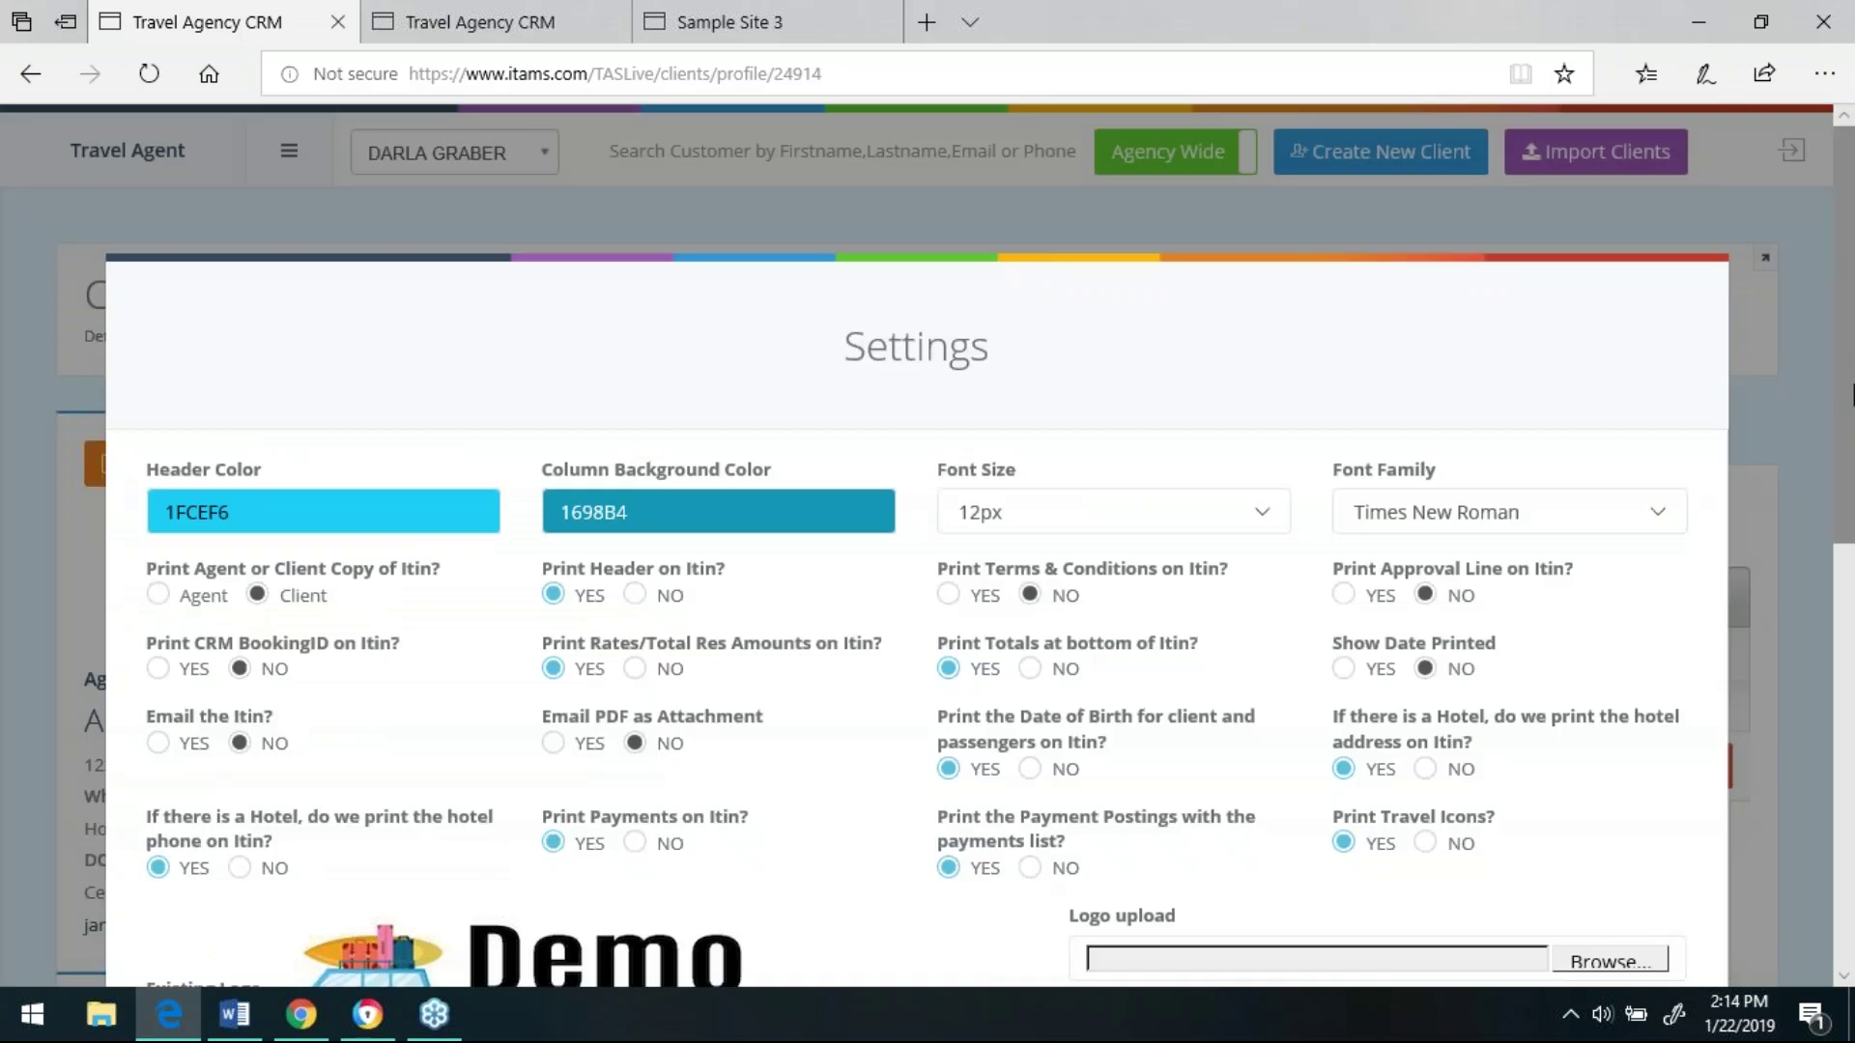
left_click_drag(1849, 376, 1850, 438)
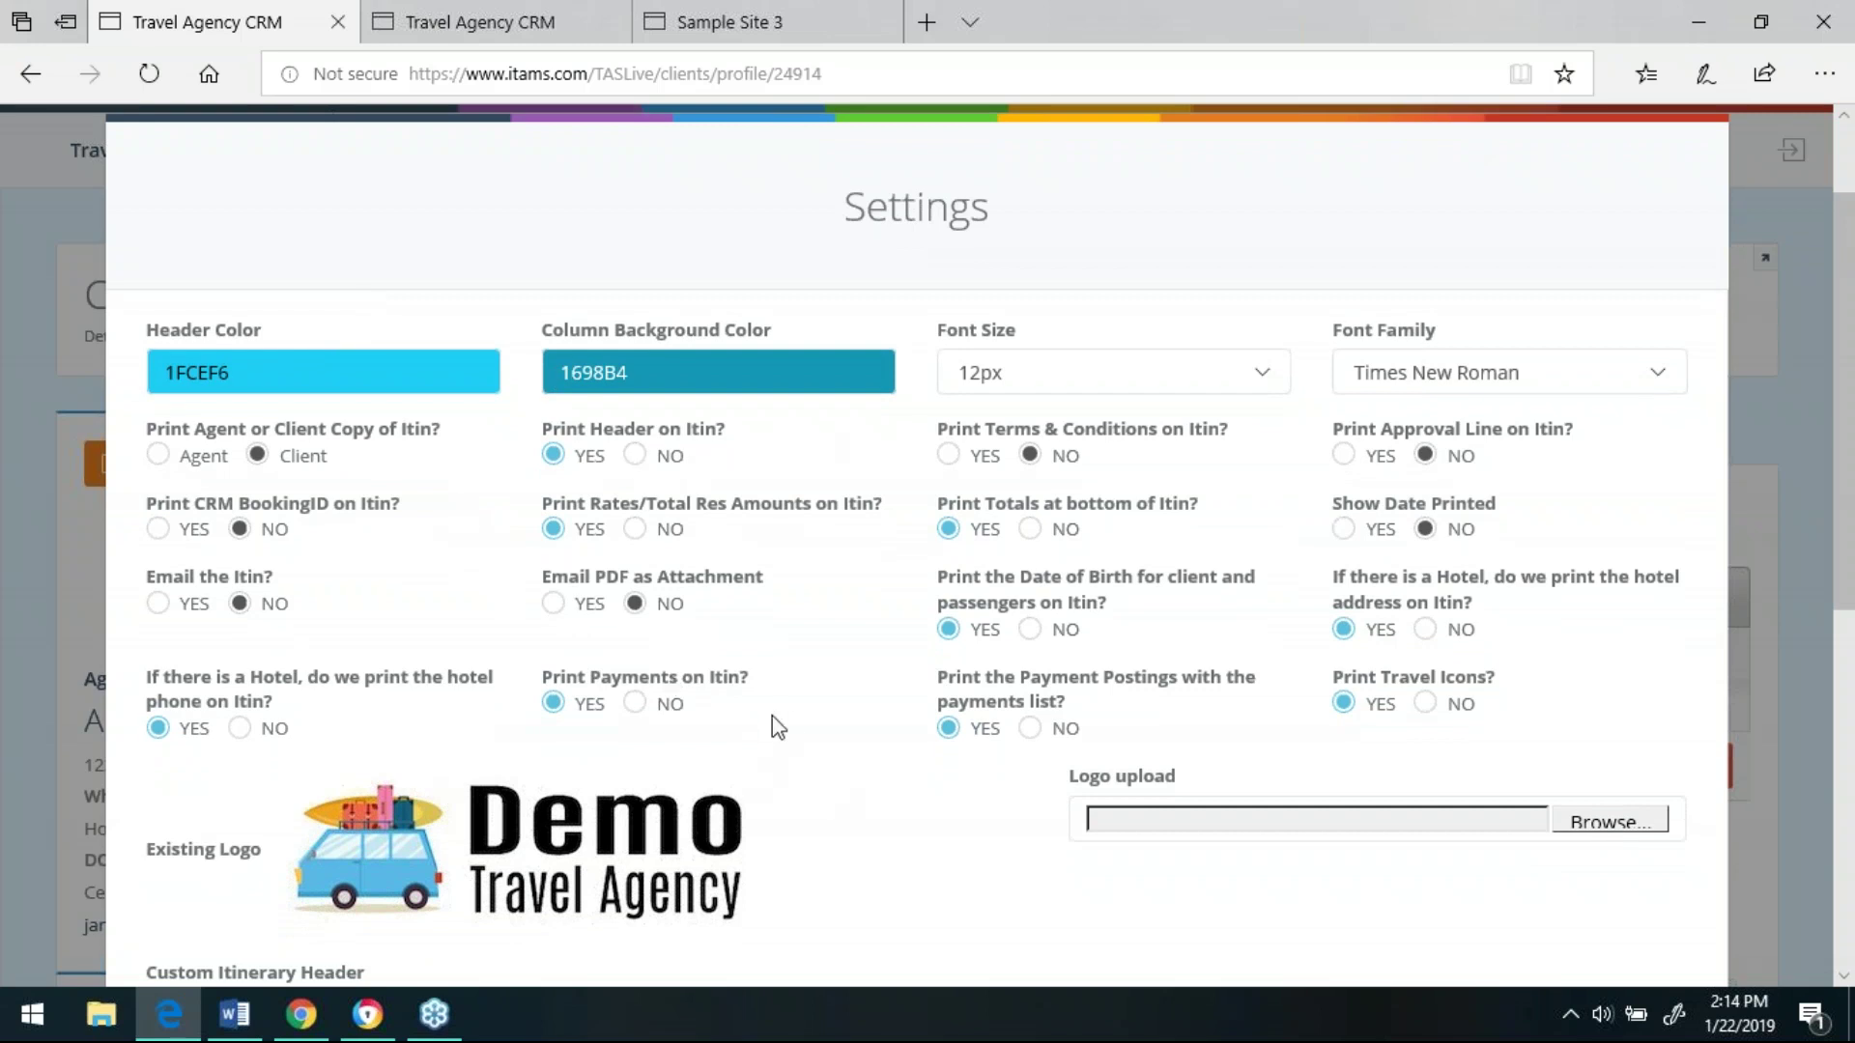
left_click_drag(778, 707, 413, 613)
left_click(414, 613)
left_click(157, 604)
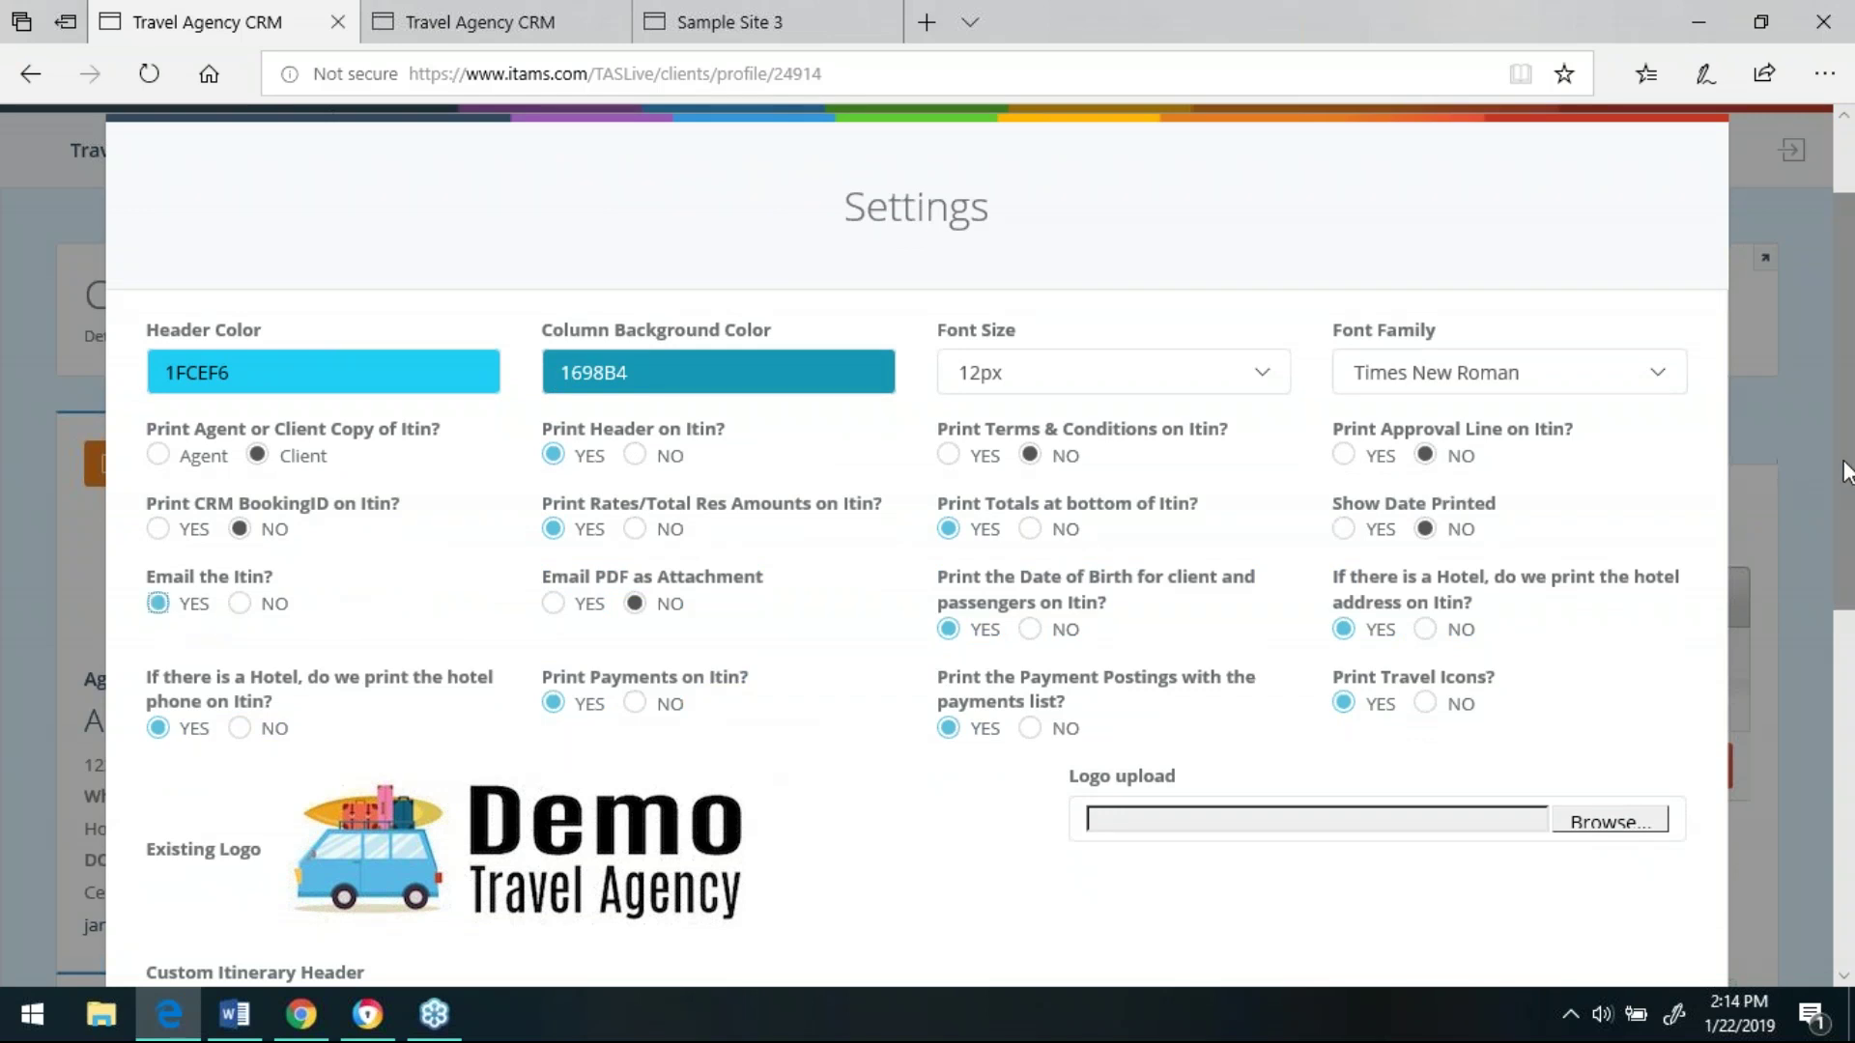
left_click_drag(1845, 473, 1850, 824)
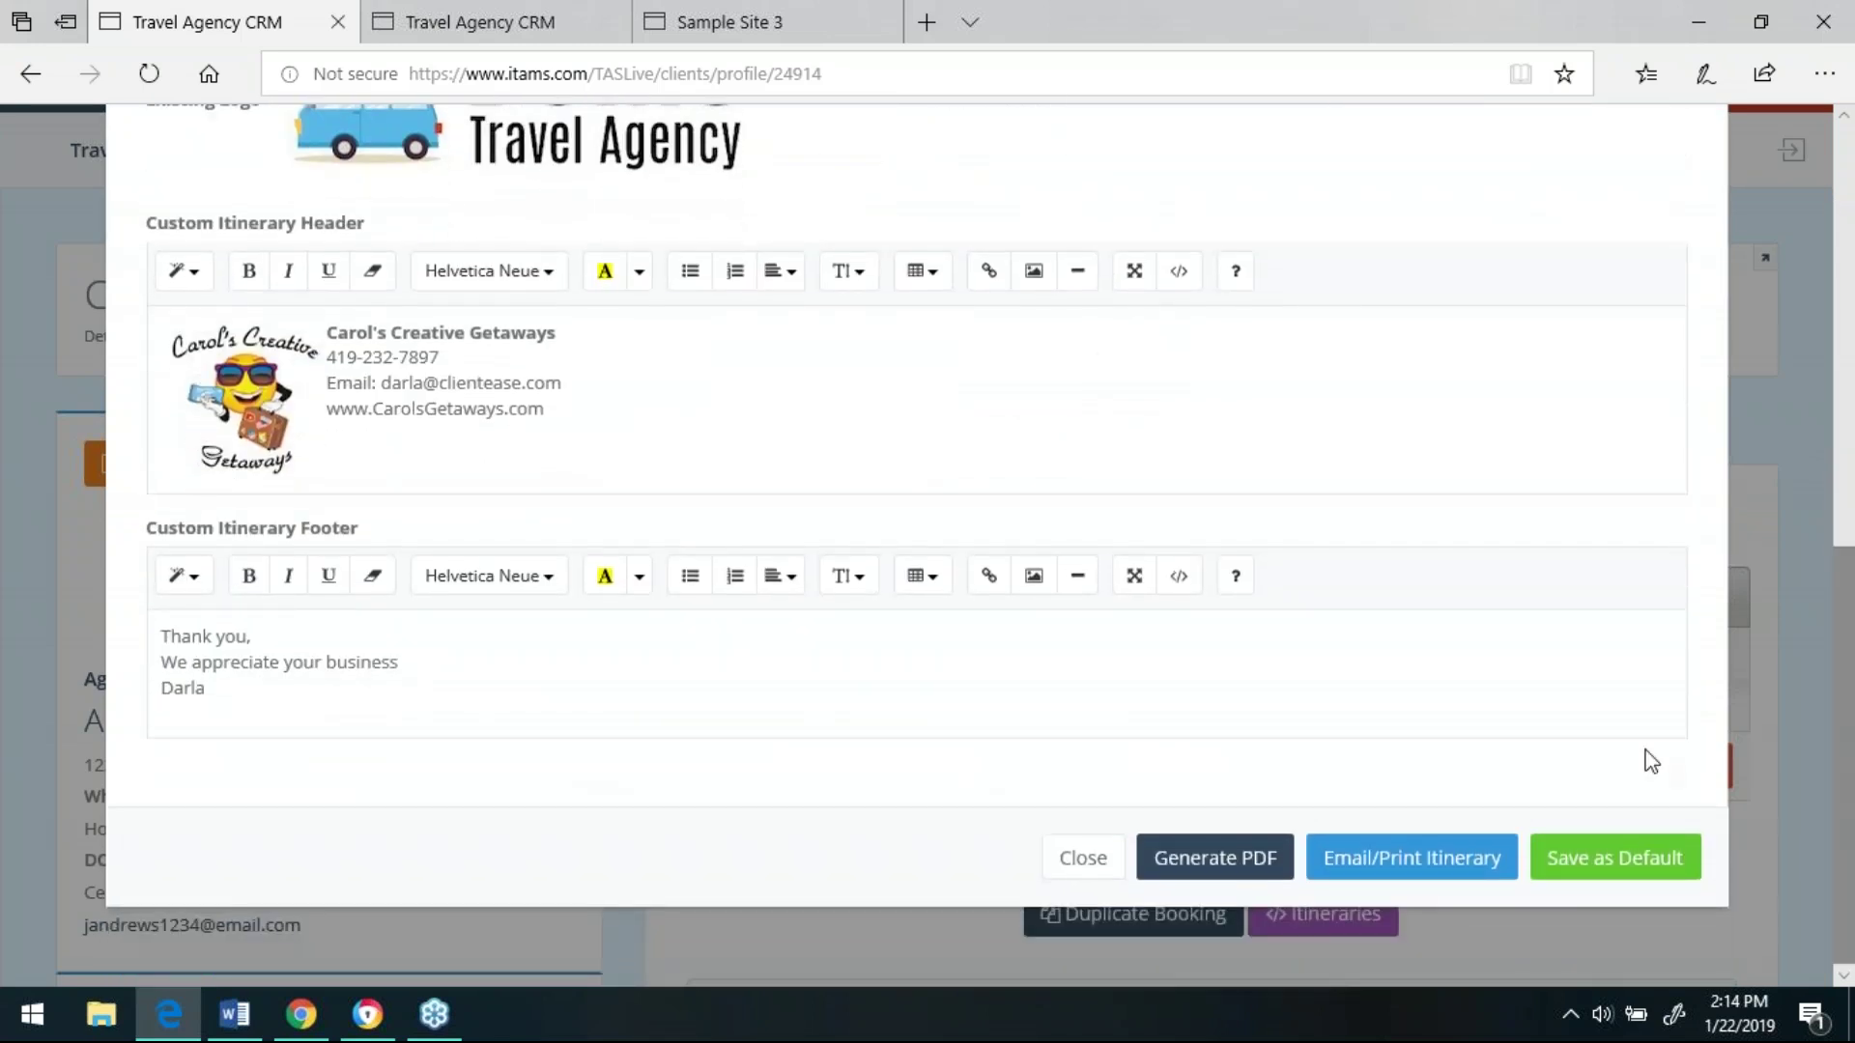
left_click(1395, 867)
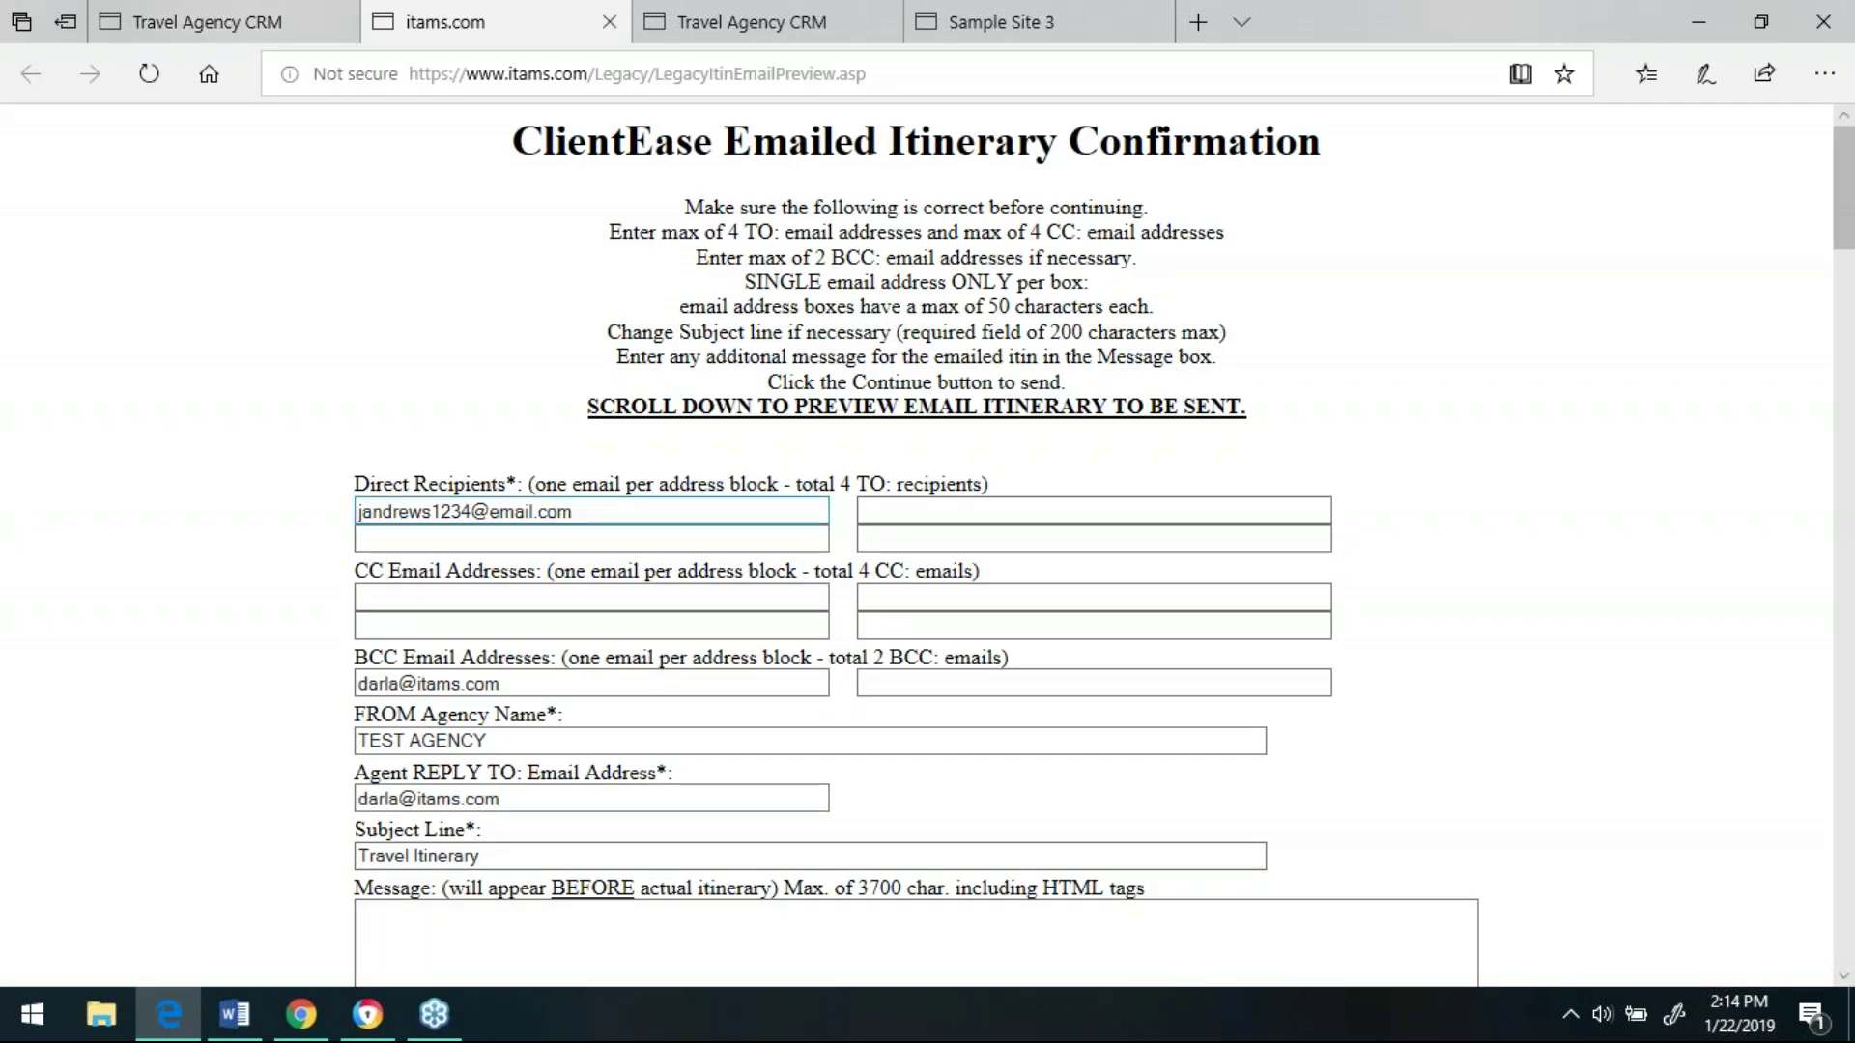
left_click(405, 536)
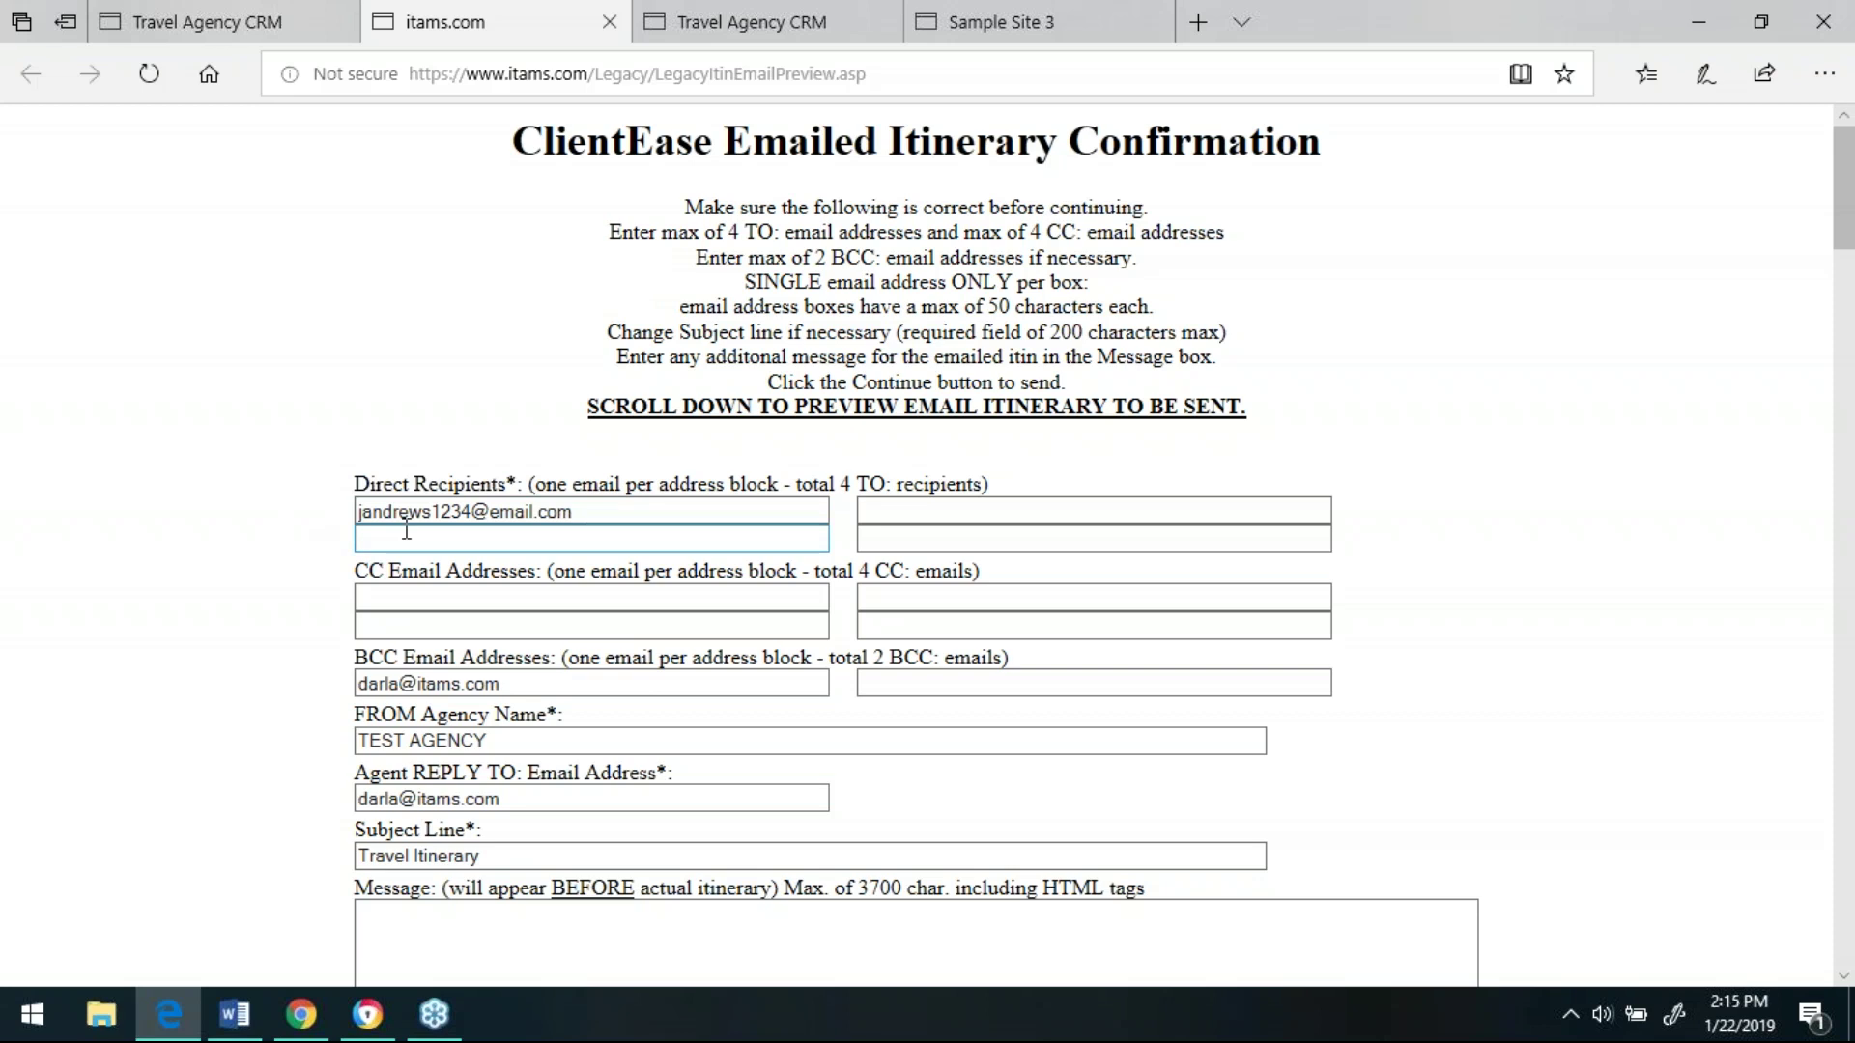
left_click(445, 600)
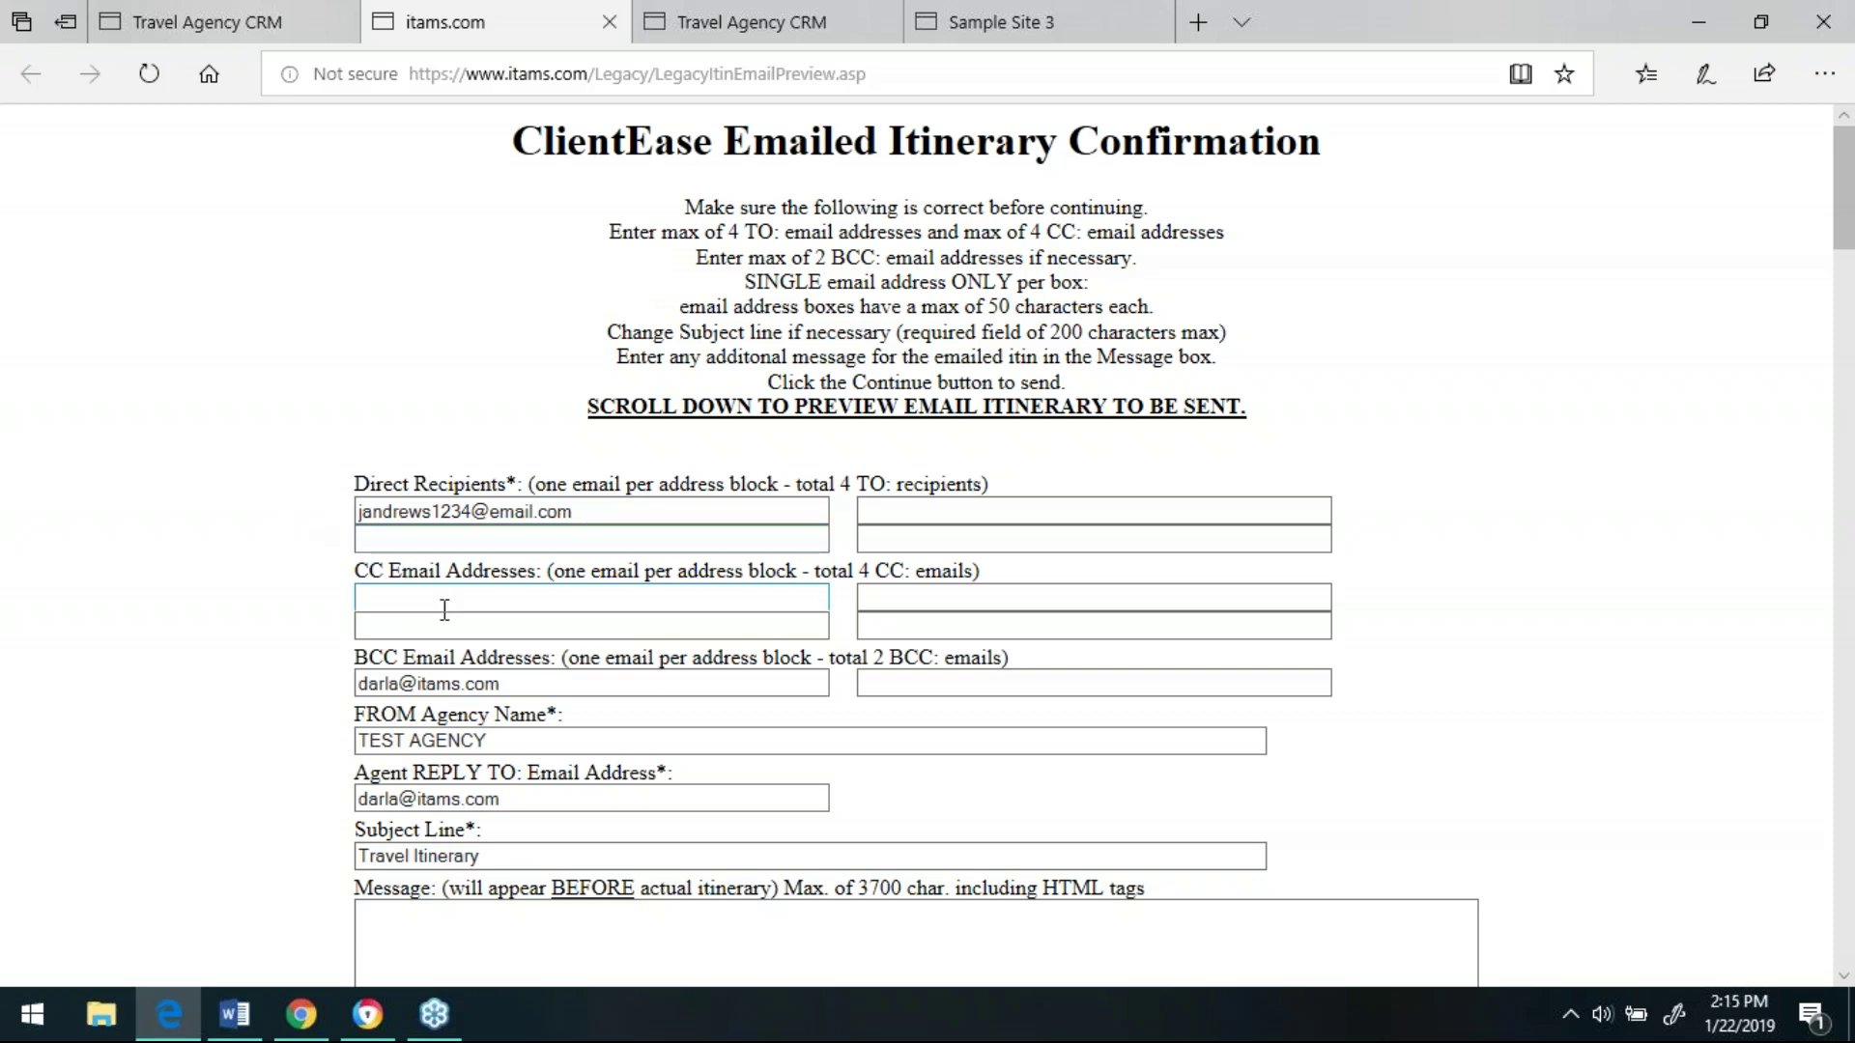
left_click(442, 682)
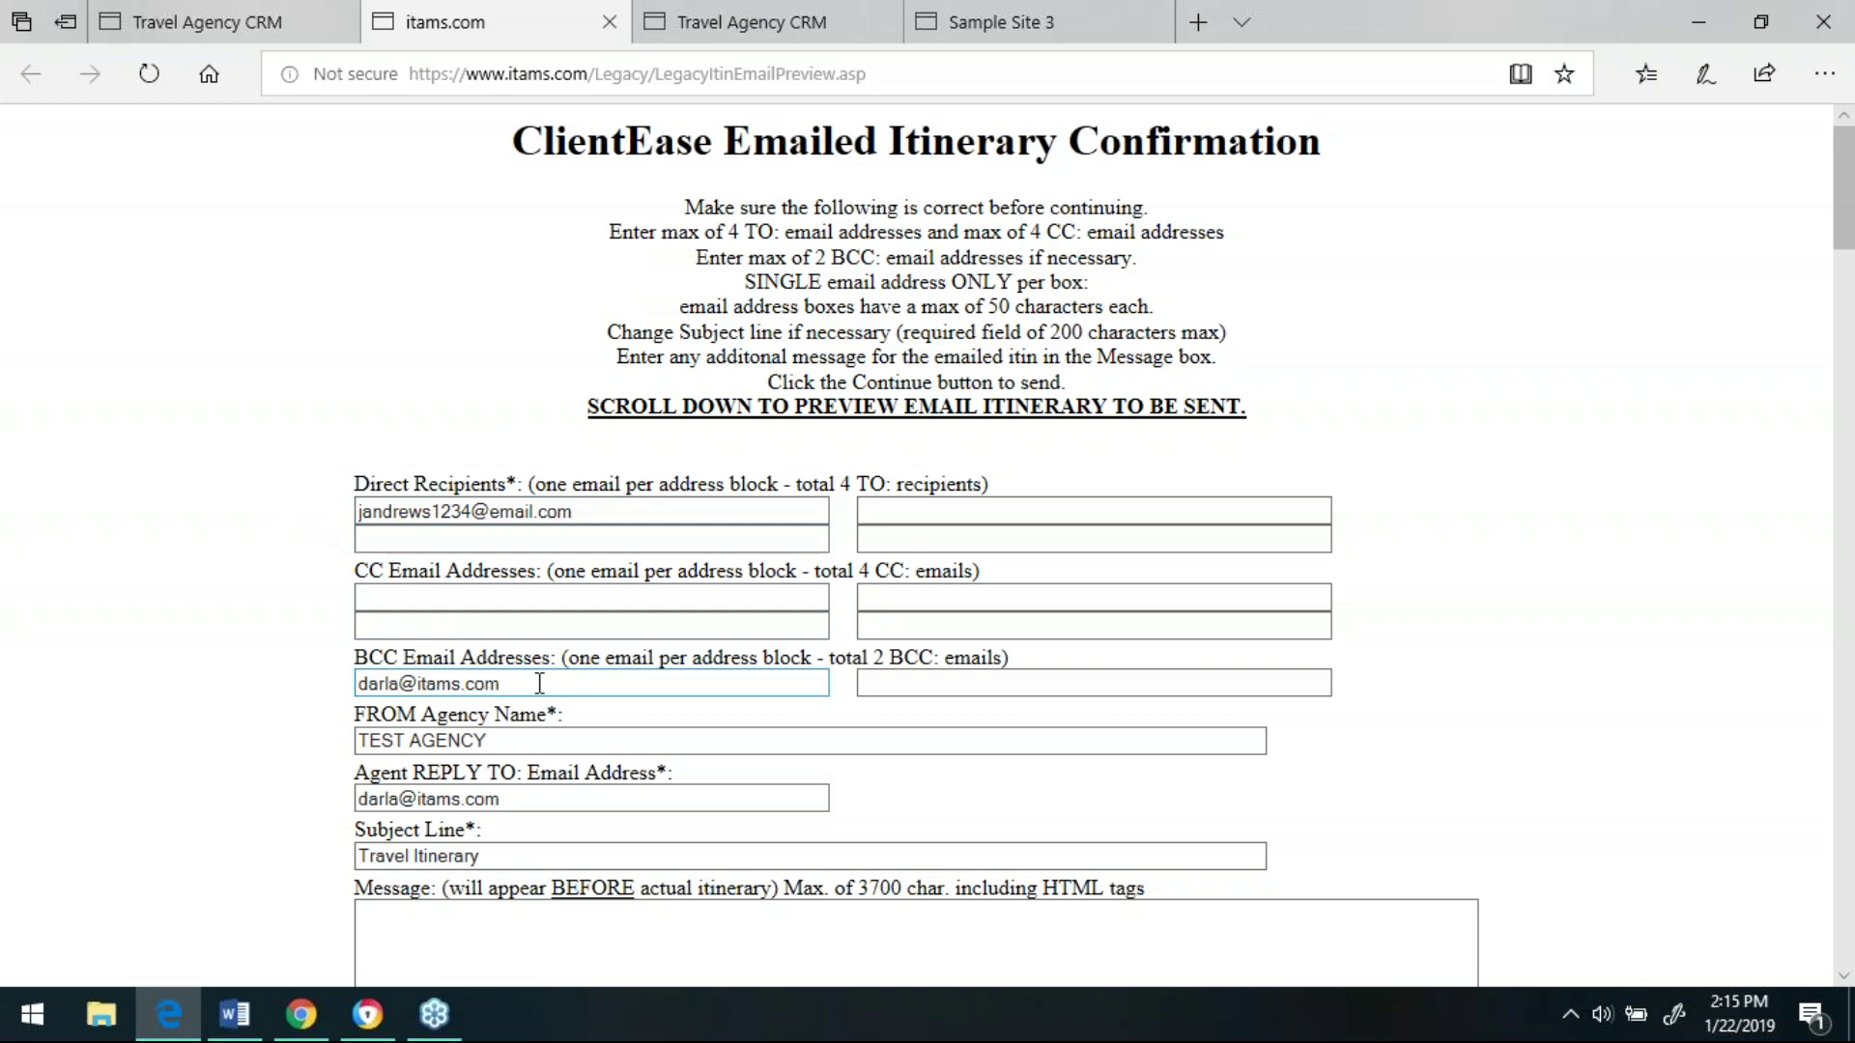
left_click(502, 740)
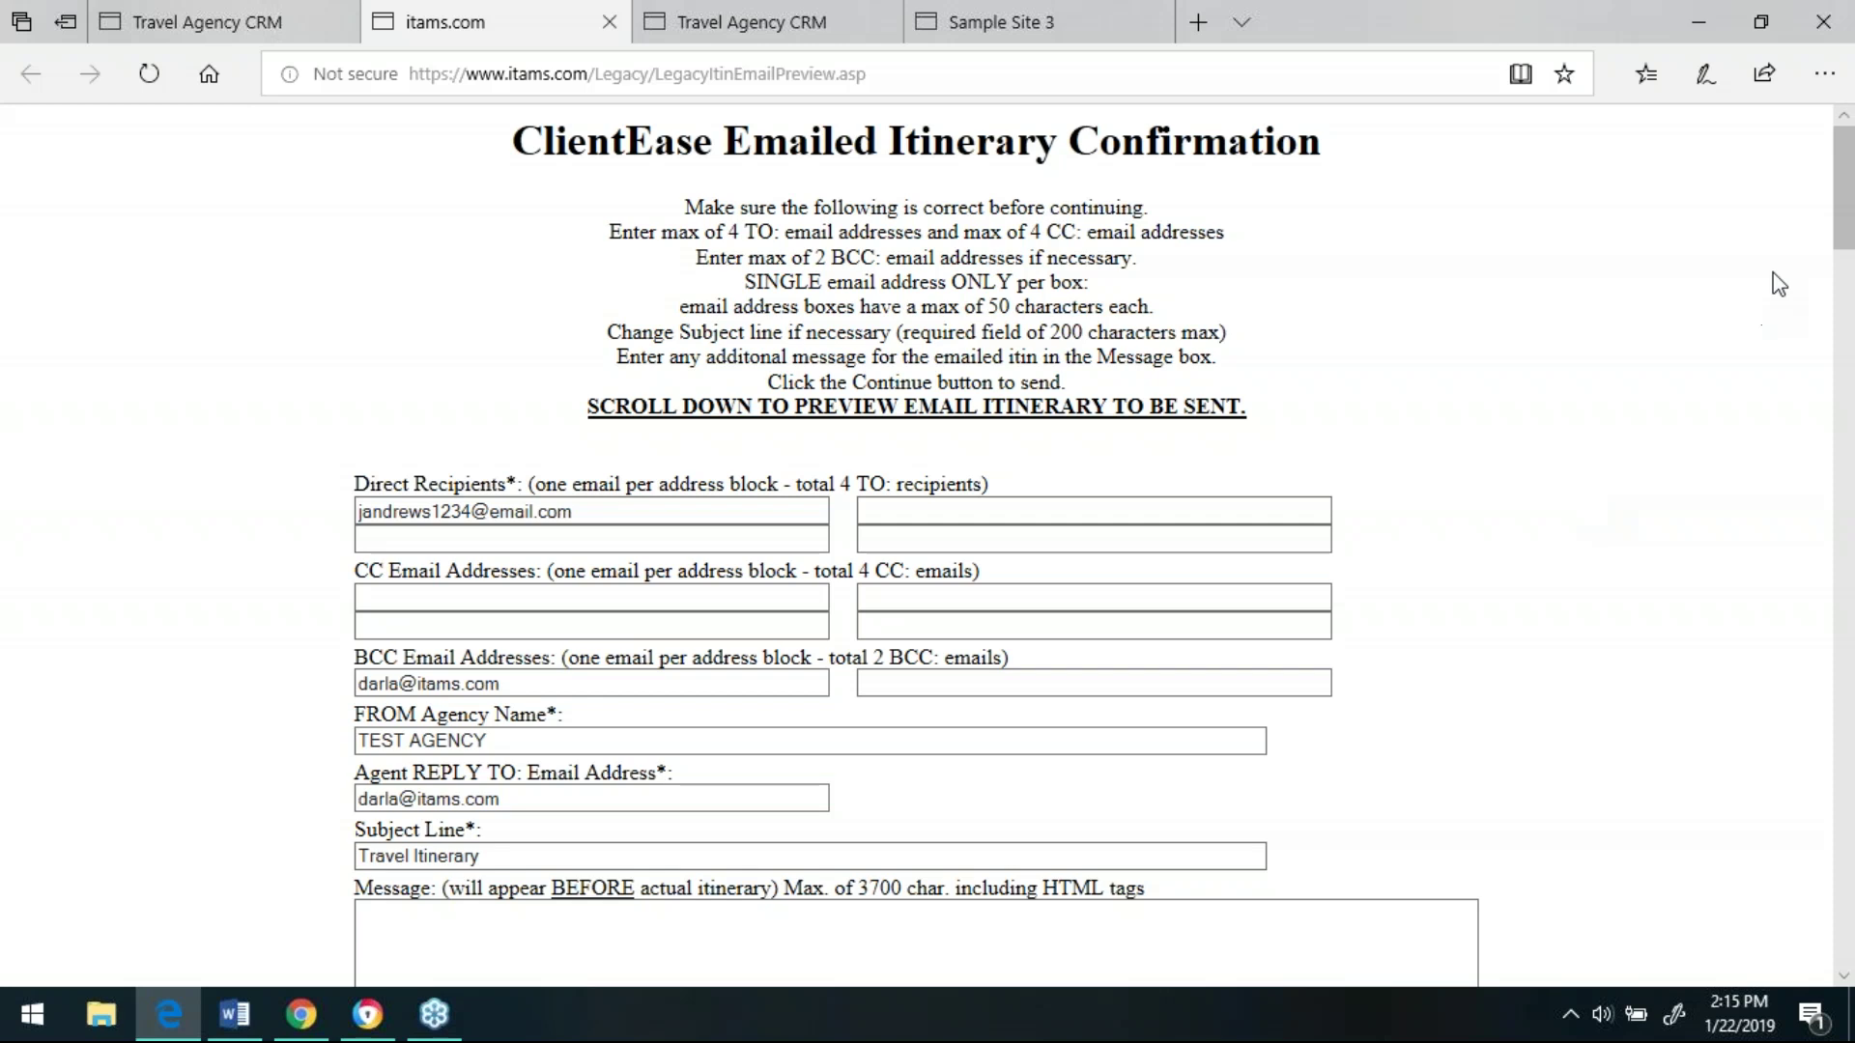
left_click_drag(1848, 233, 1850, 936)
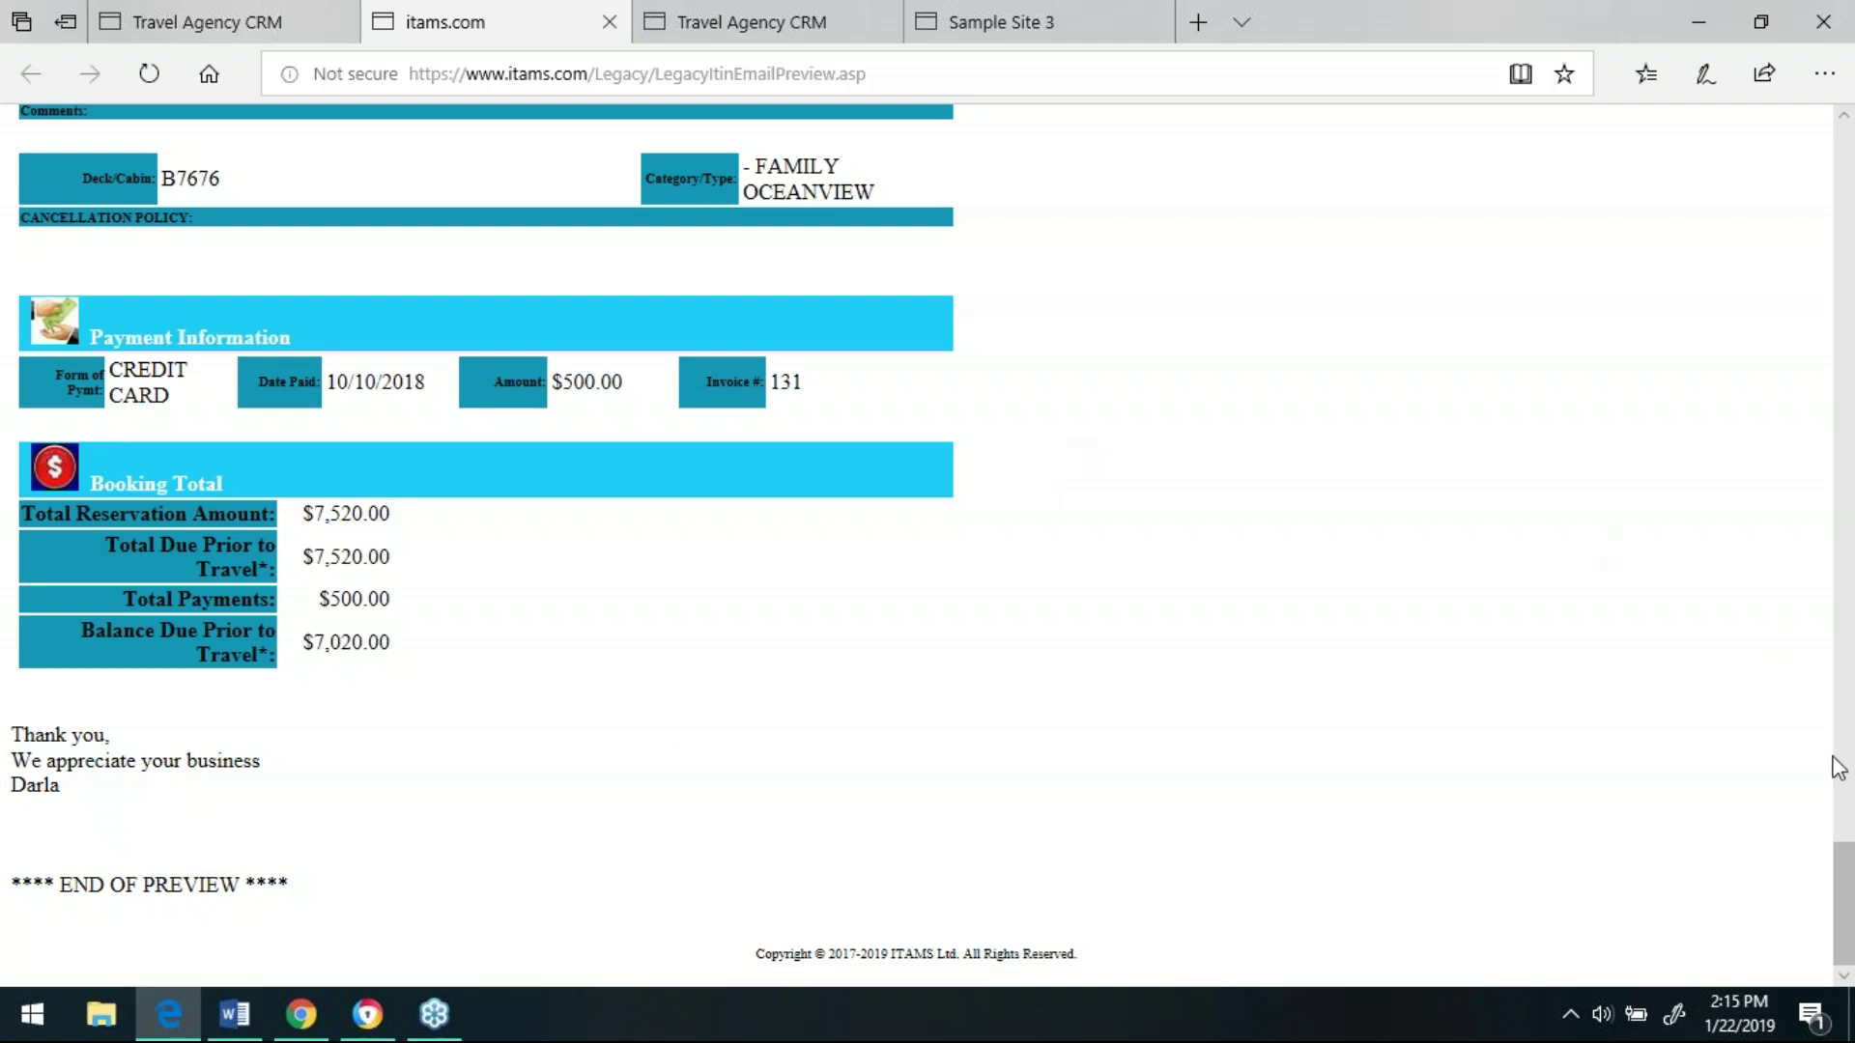
left_click_drag(1845, 893, 1759, 265)
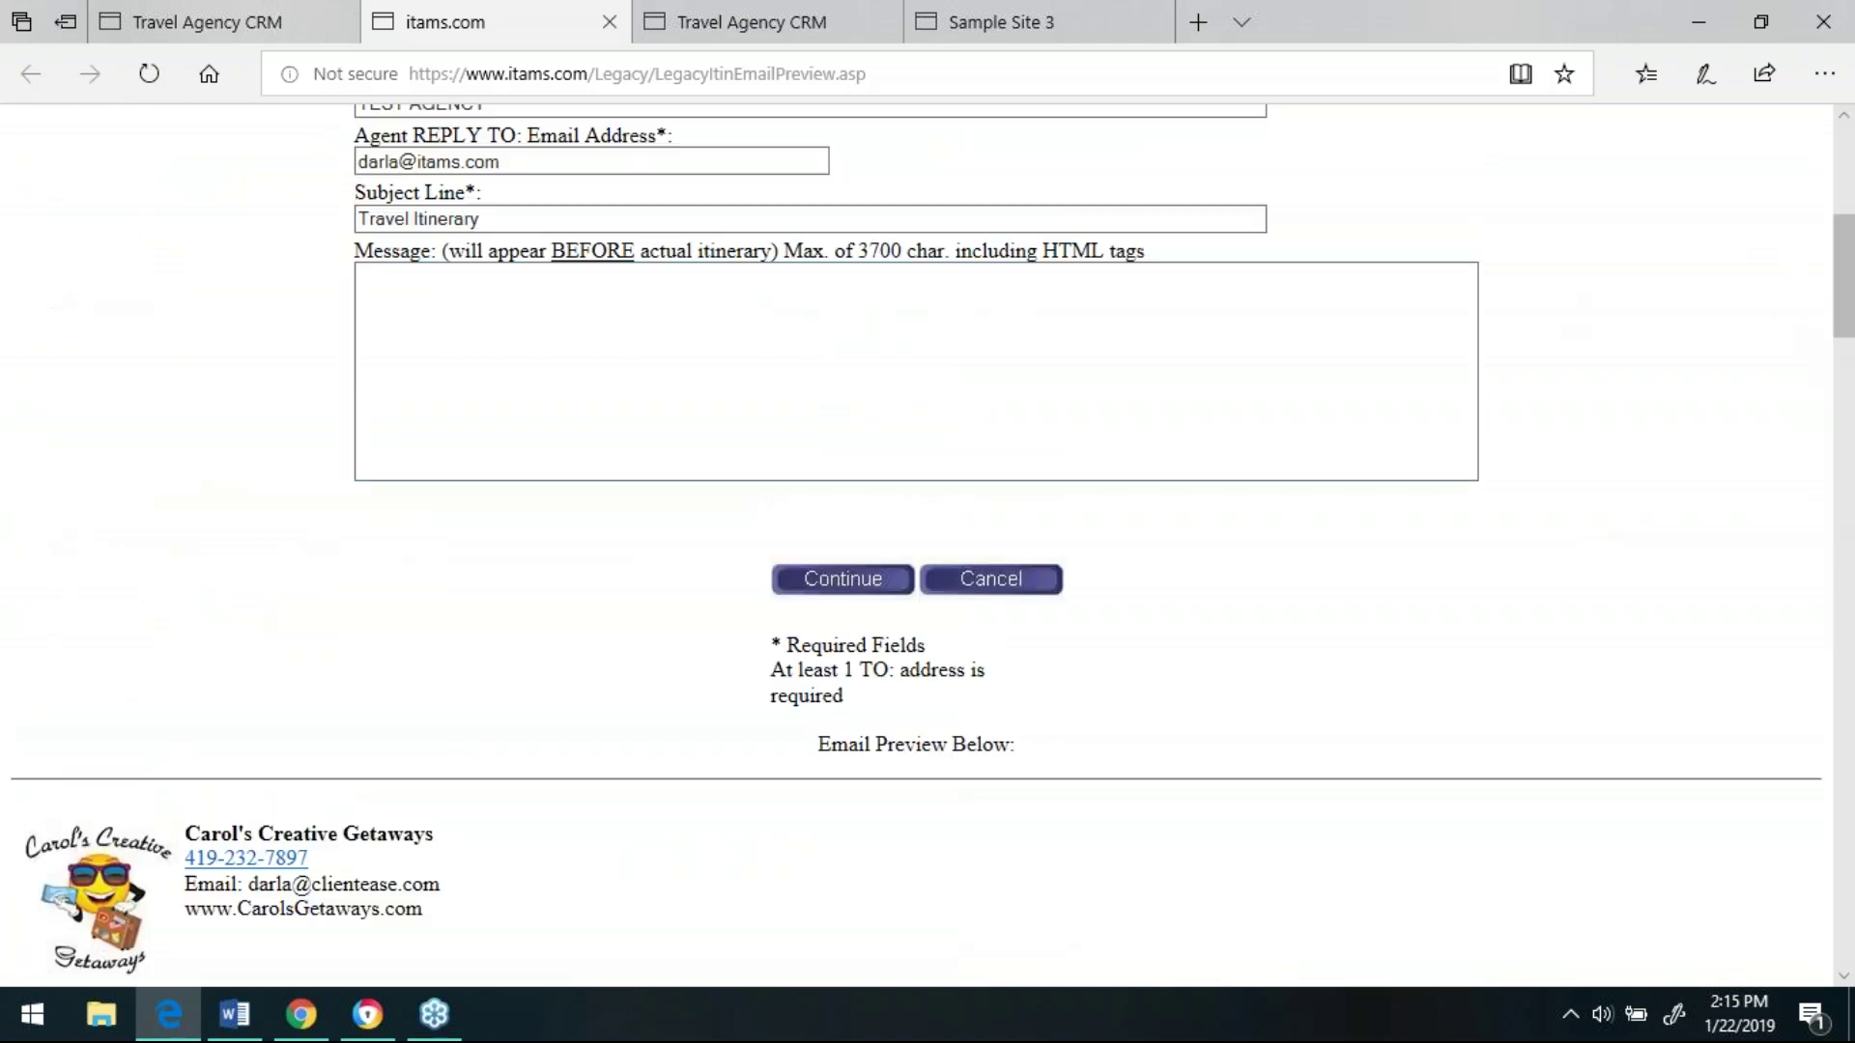
left_click(425, 329)
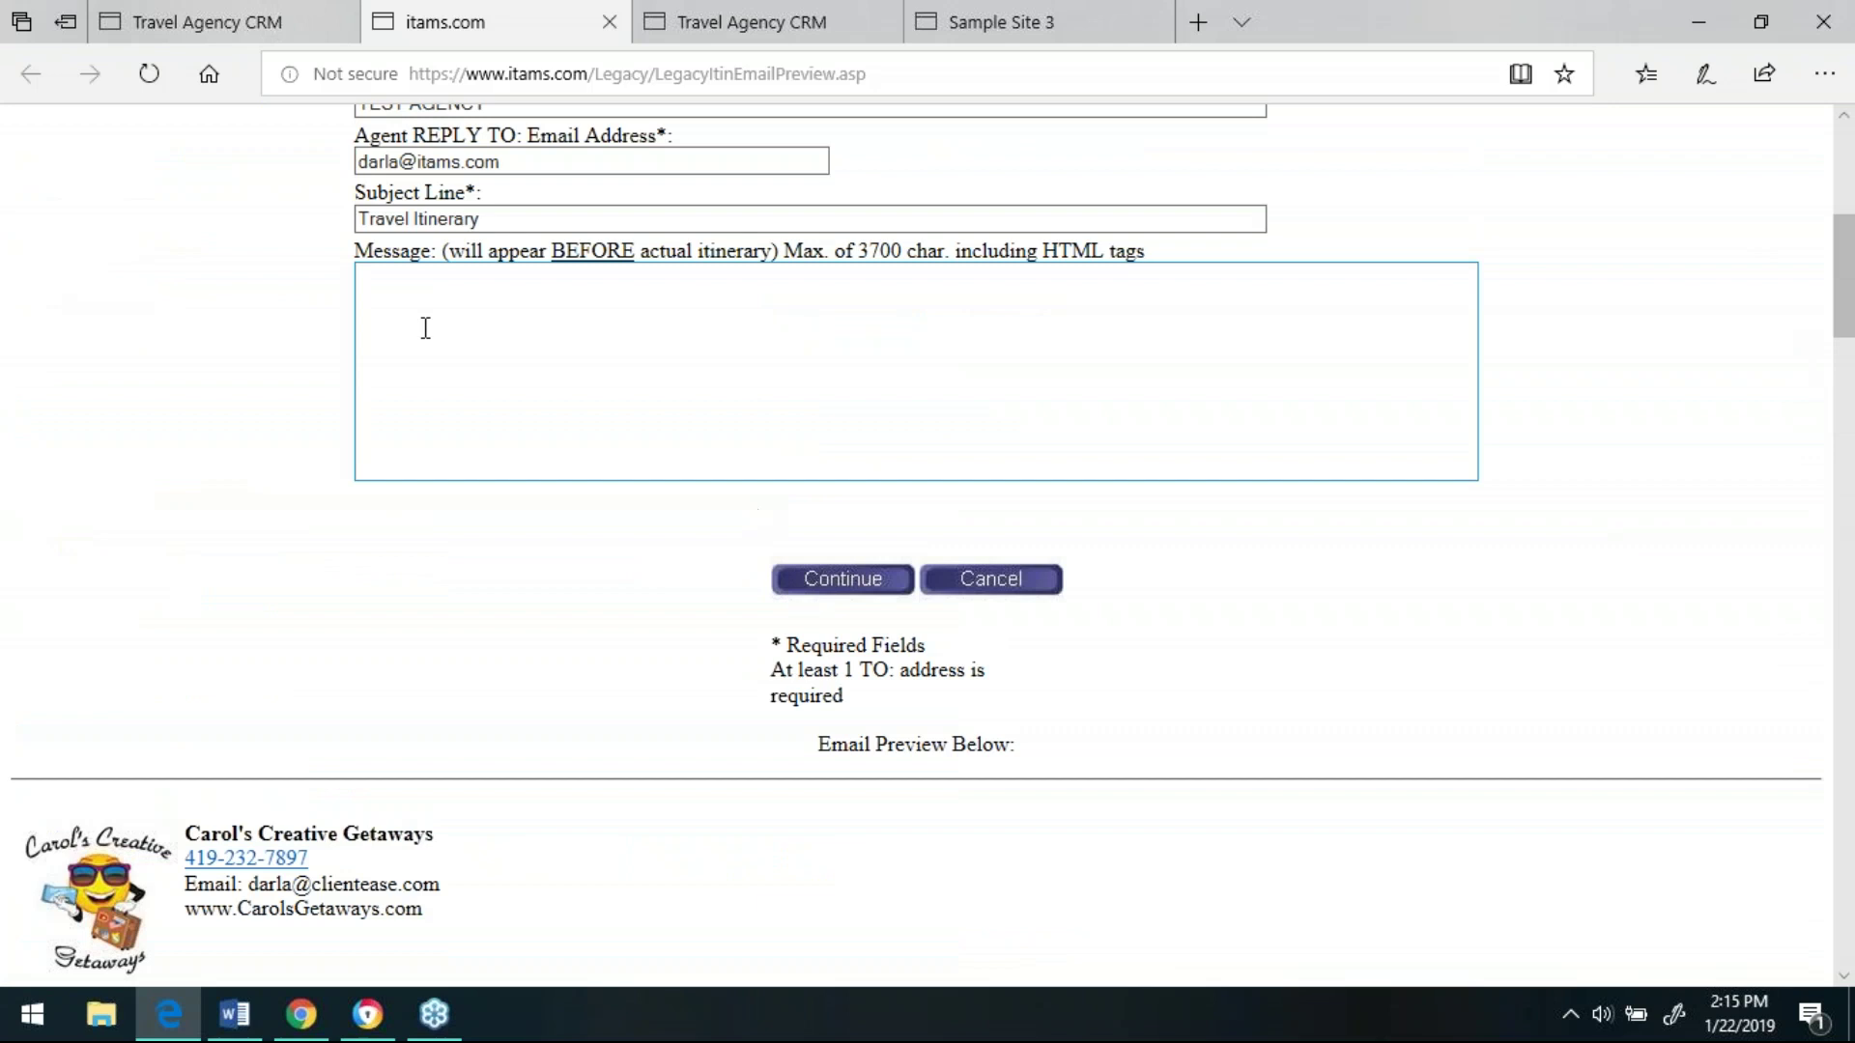
- Return to the client profile in ClientEase and navigate back to the agency dashboard
left_click(196, 30)
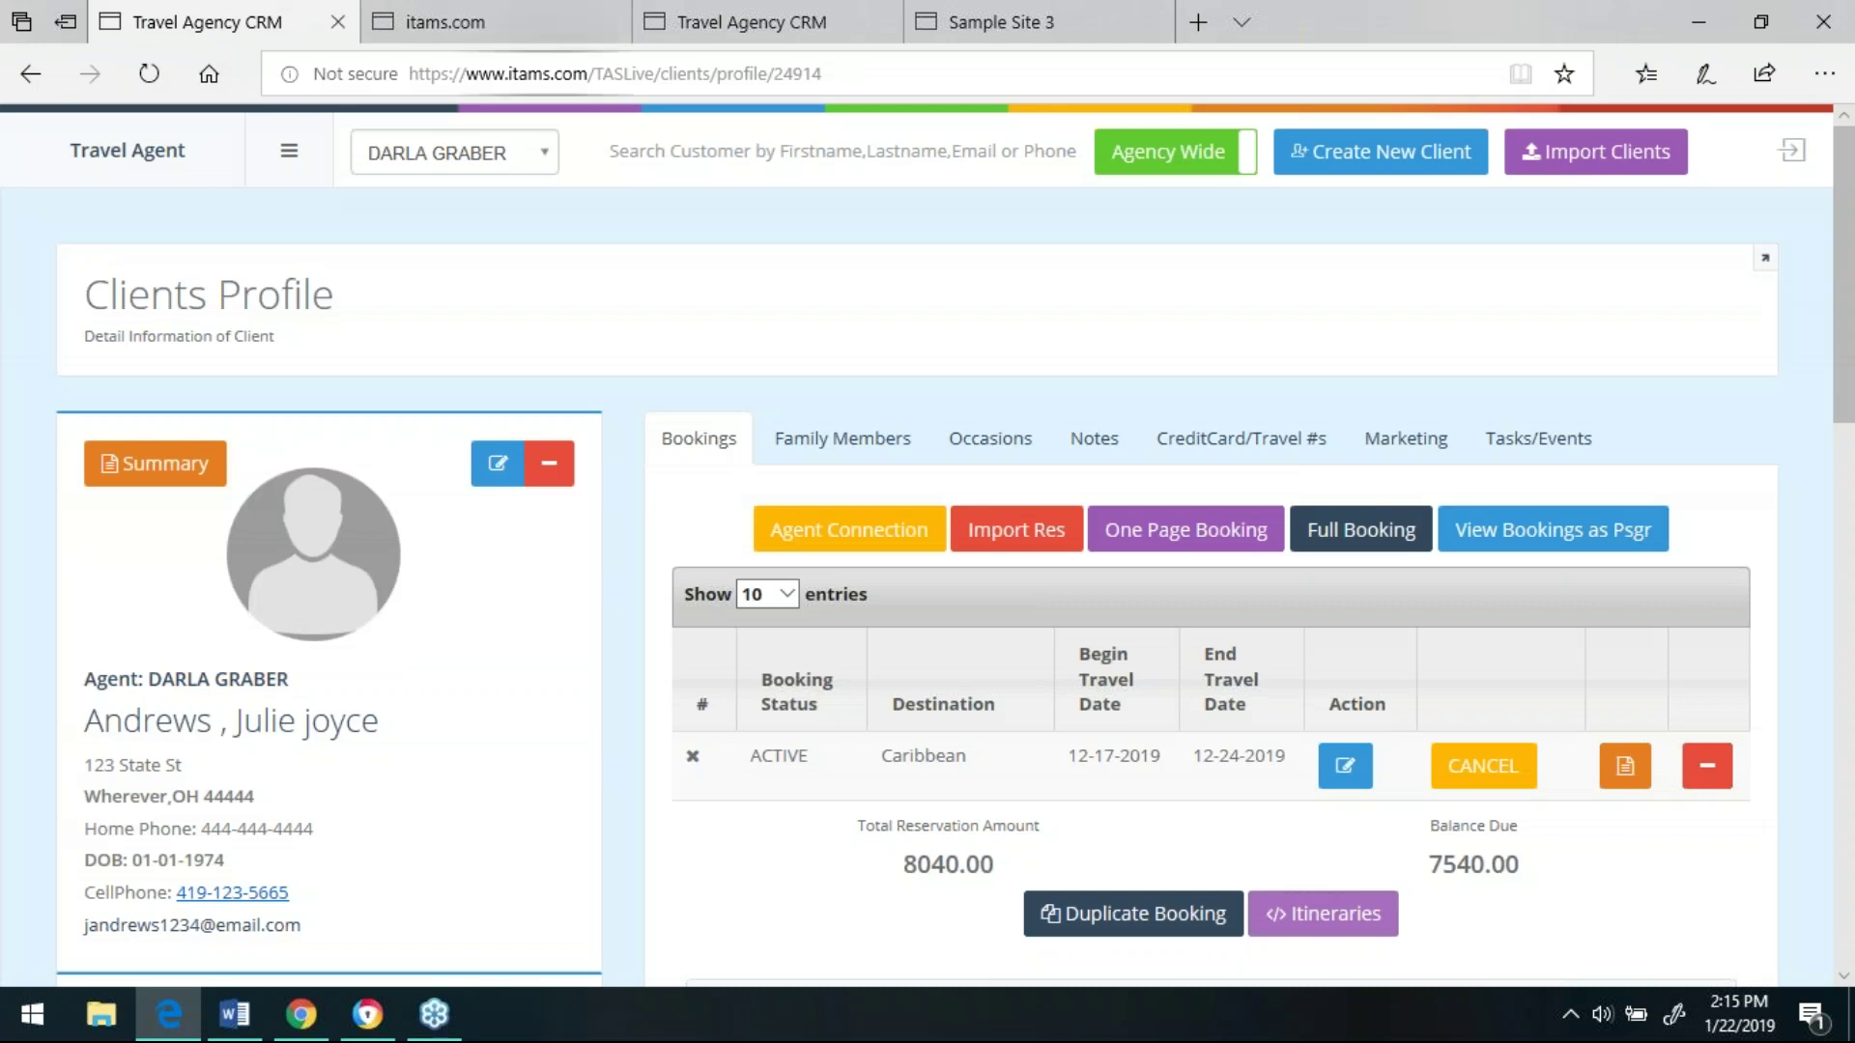
left_click(290, 153)
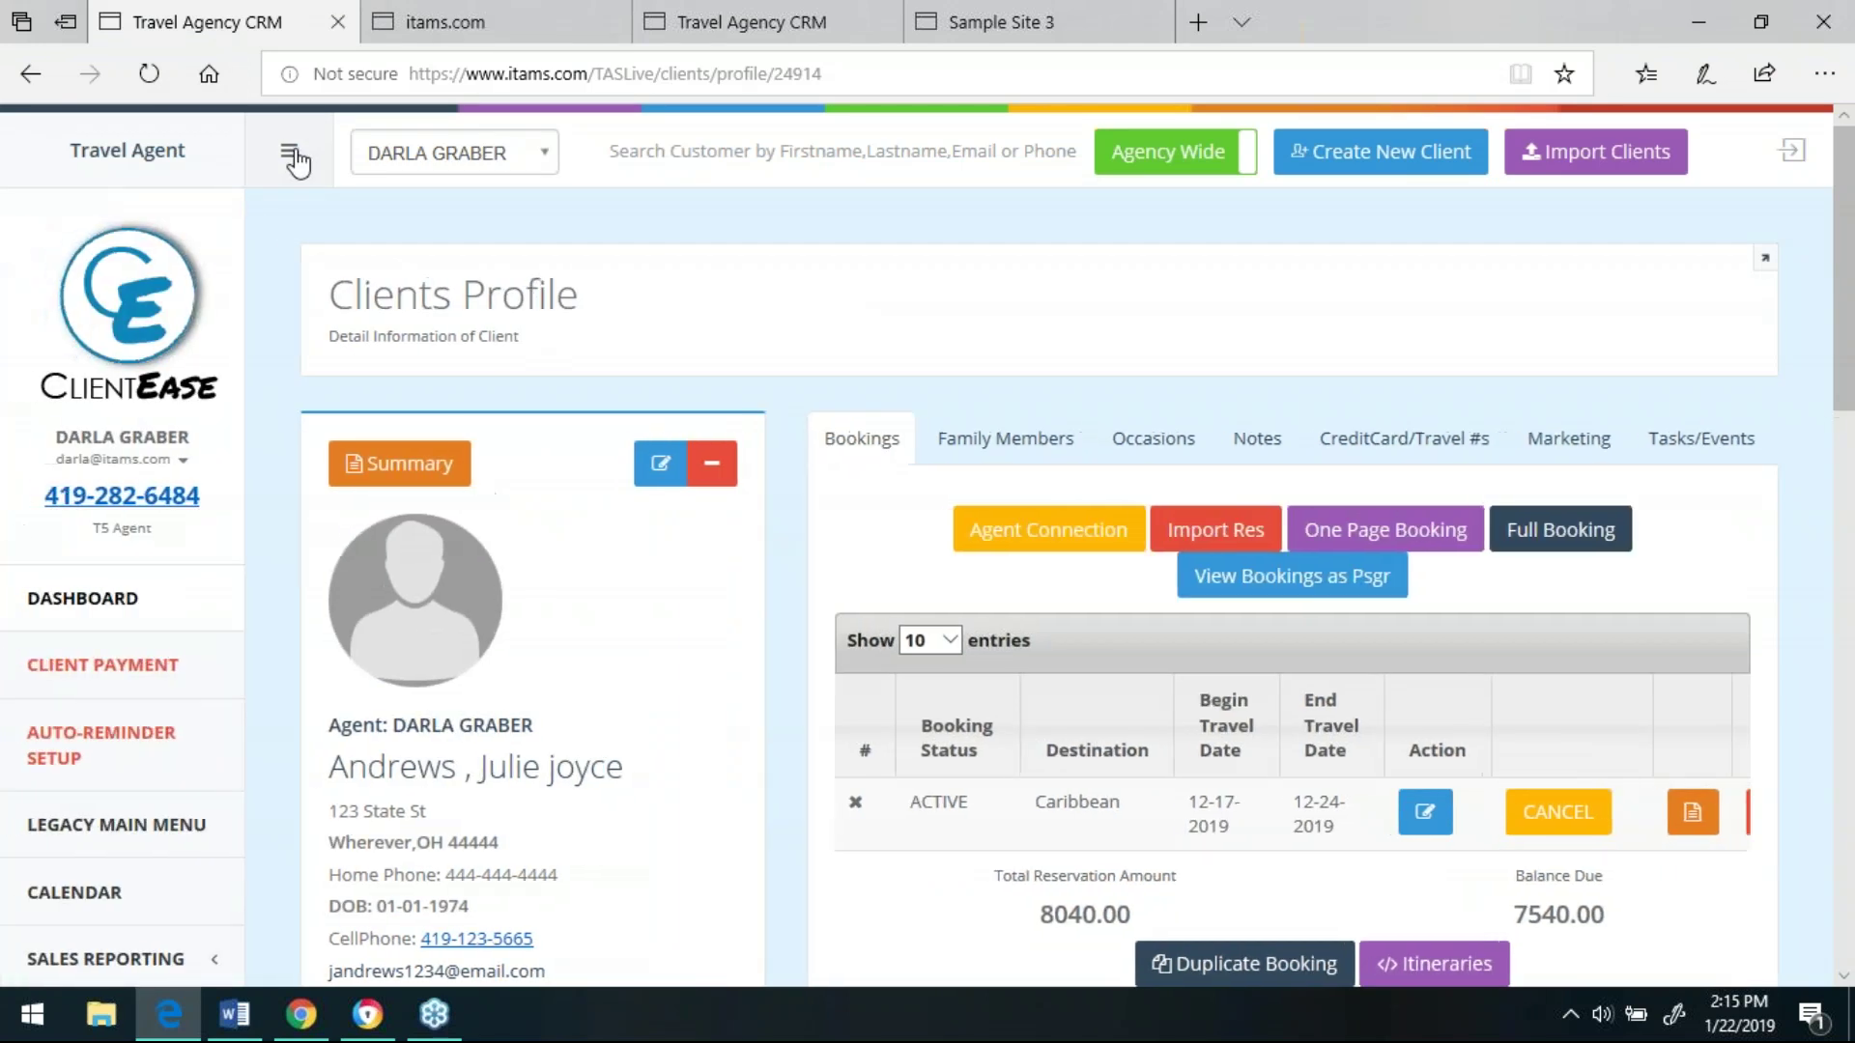
left_click(93, 604)
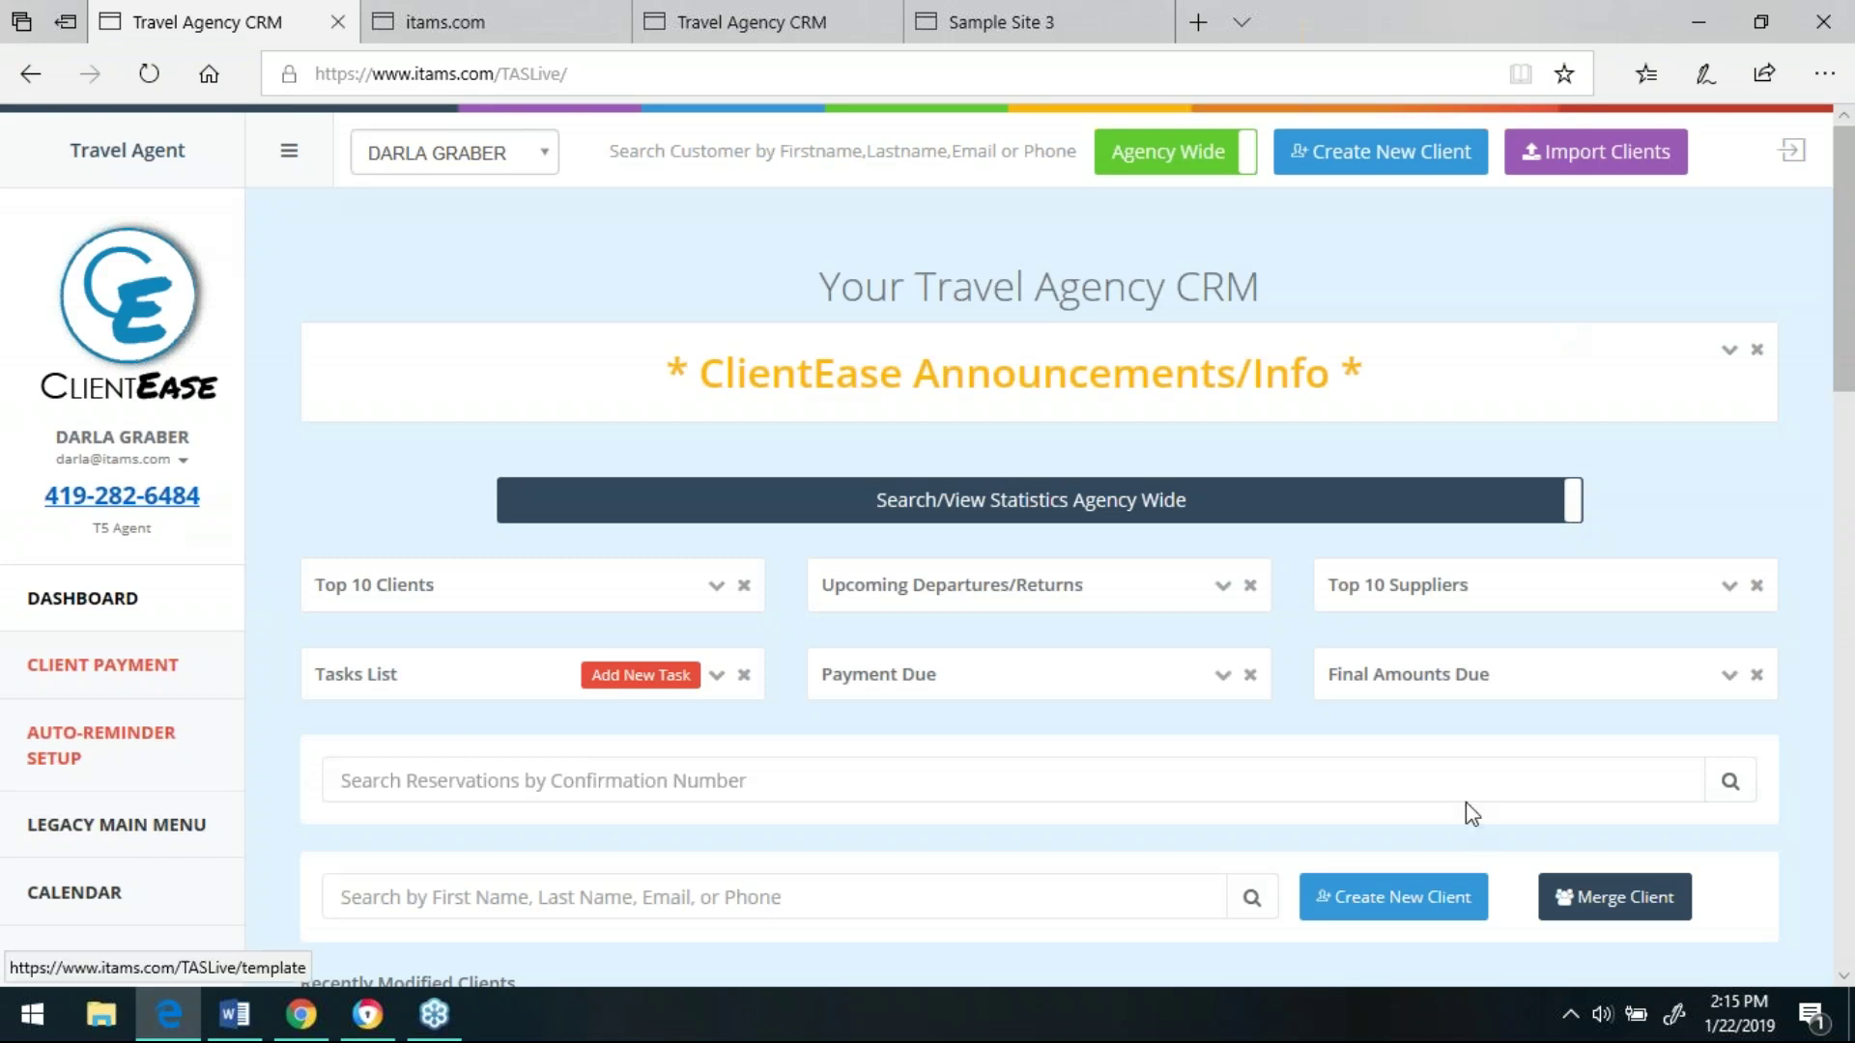
scroll(1847, 391, "down", 1)
left_click_drag(1847, 392, 1850, 478)
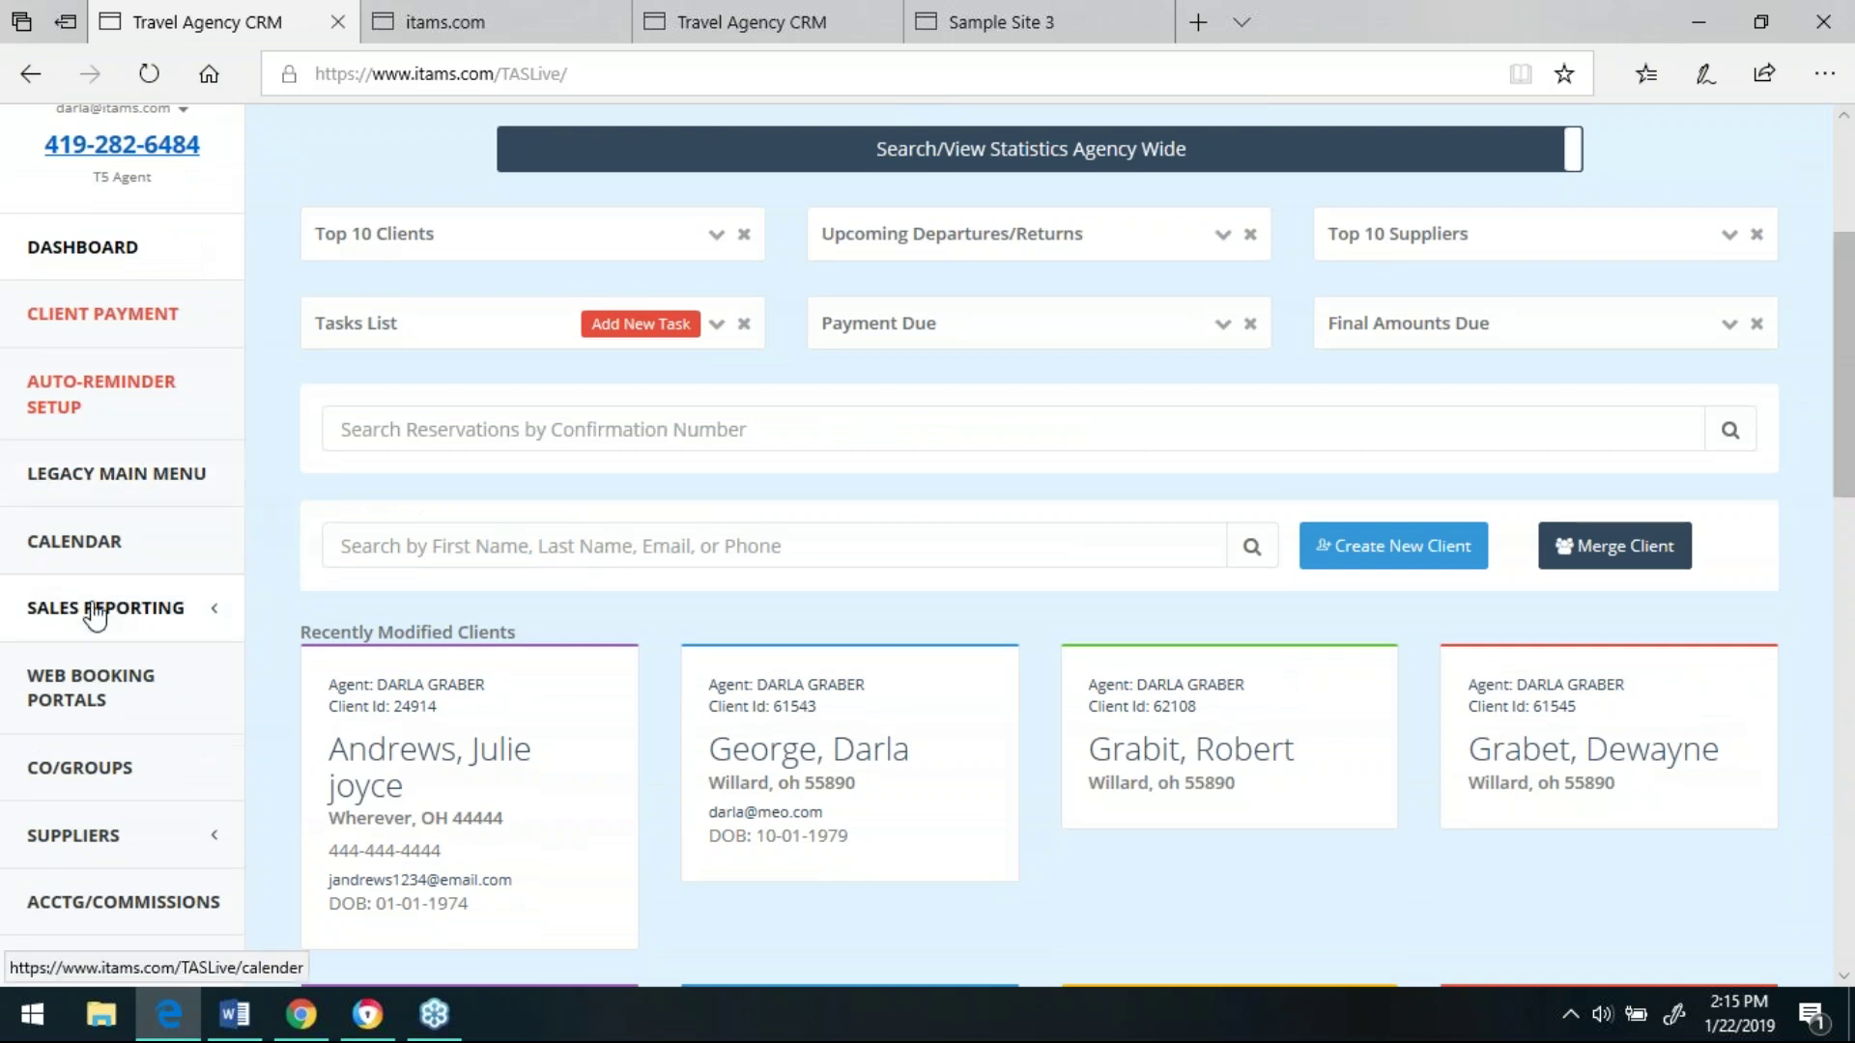
- Expand the Sales Reporting submenu and scroll through the Recently Modified Clients cards
left_click(116, 611)
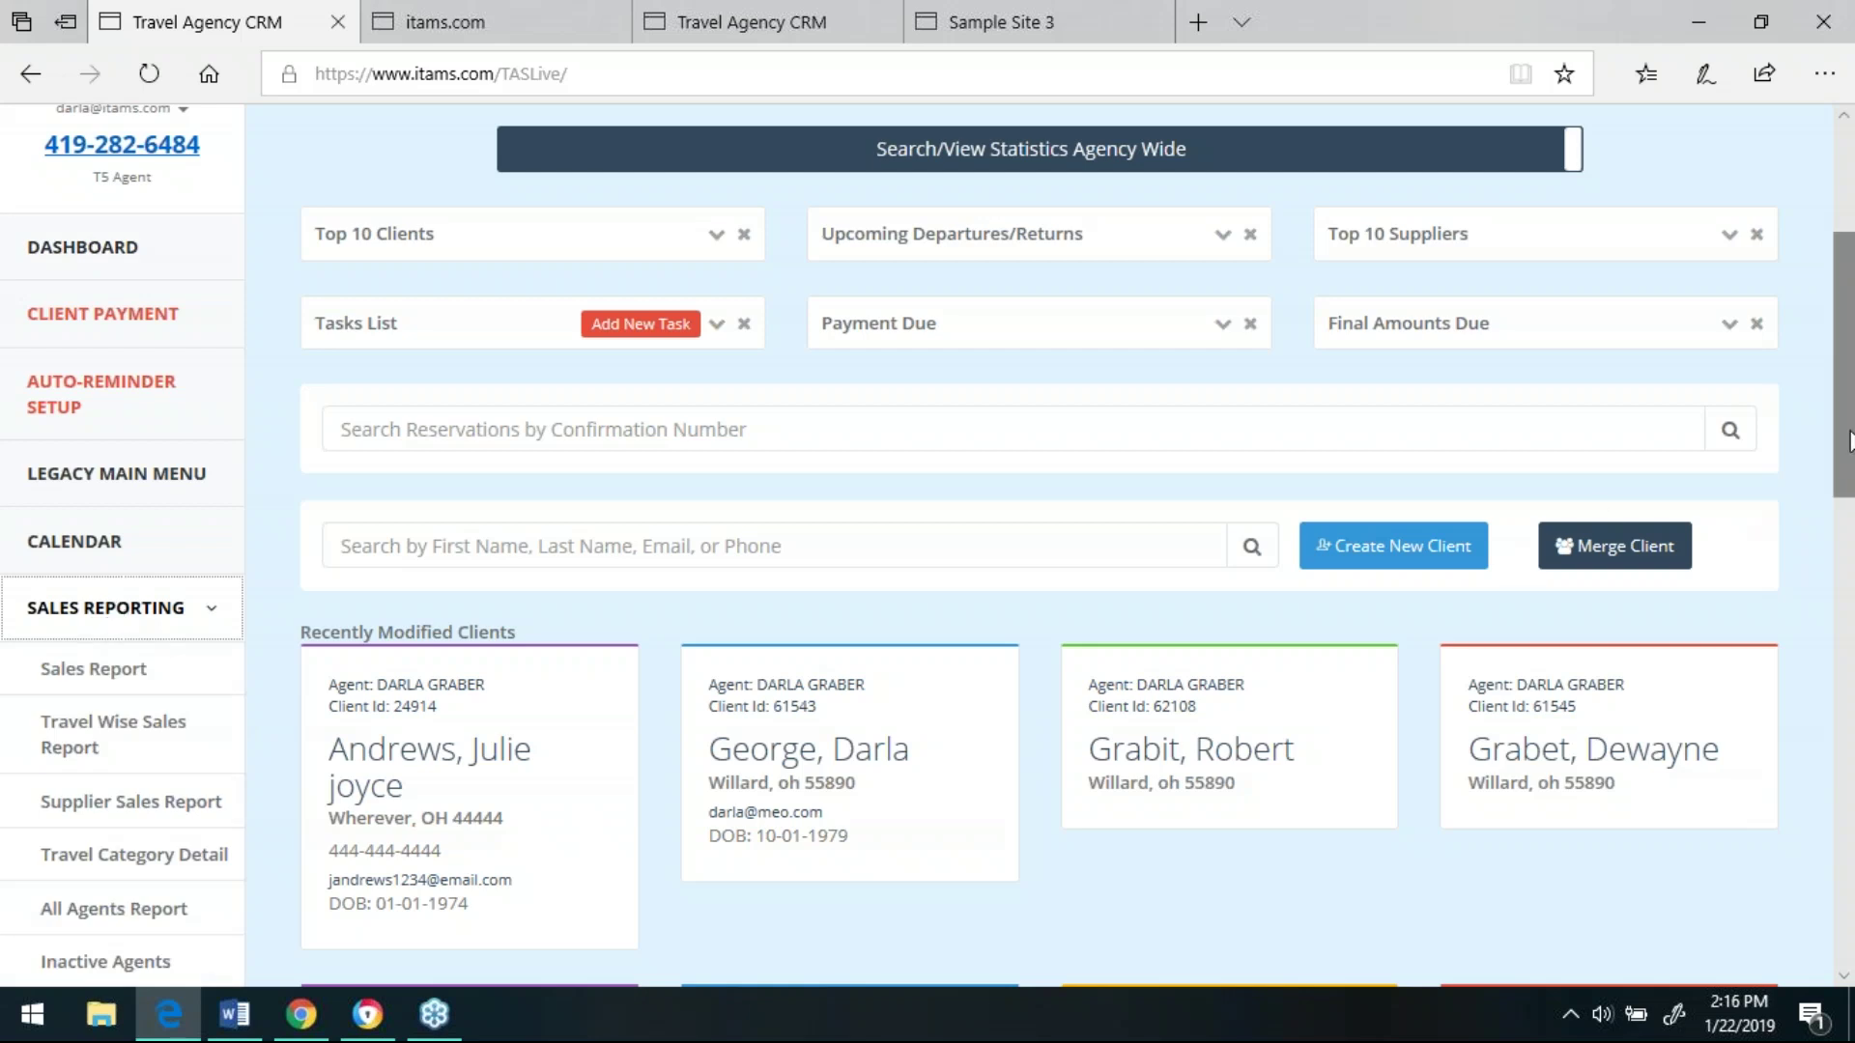
scroll(1846, 462, "down", 2)
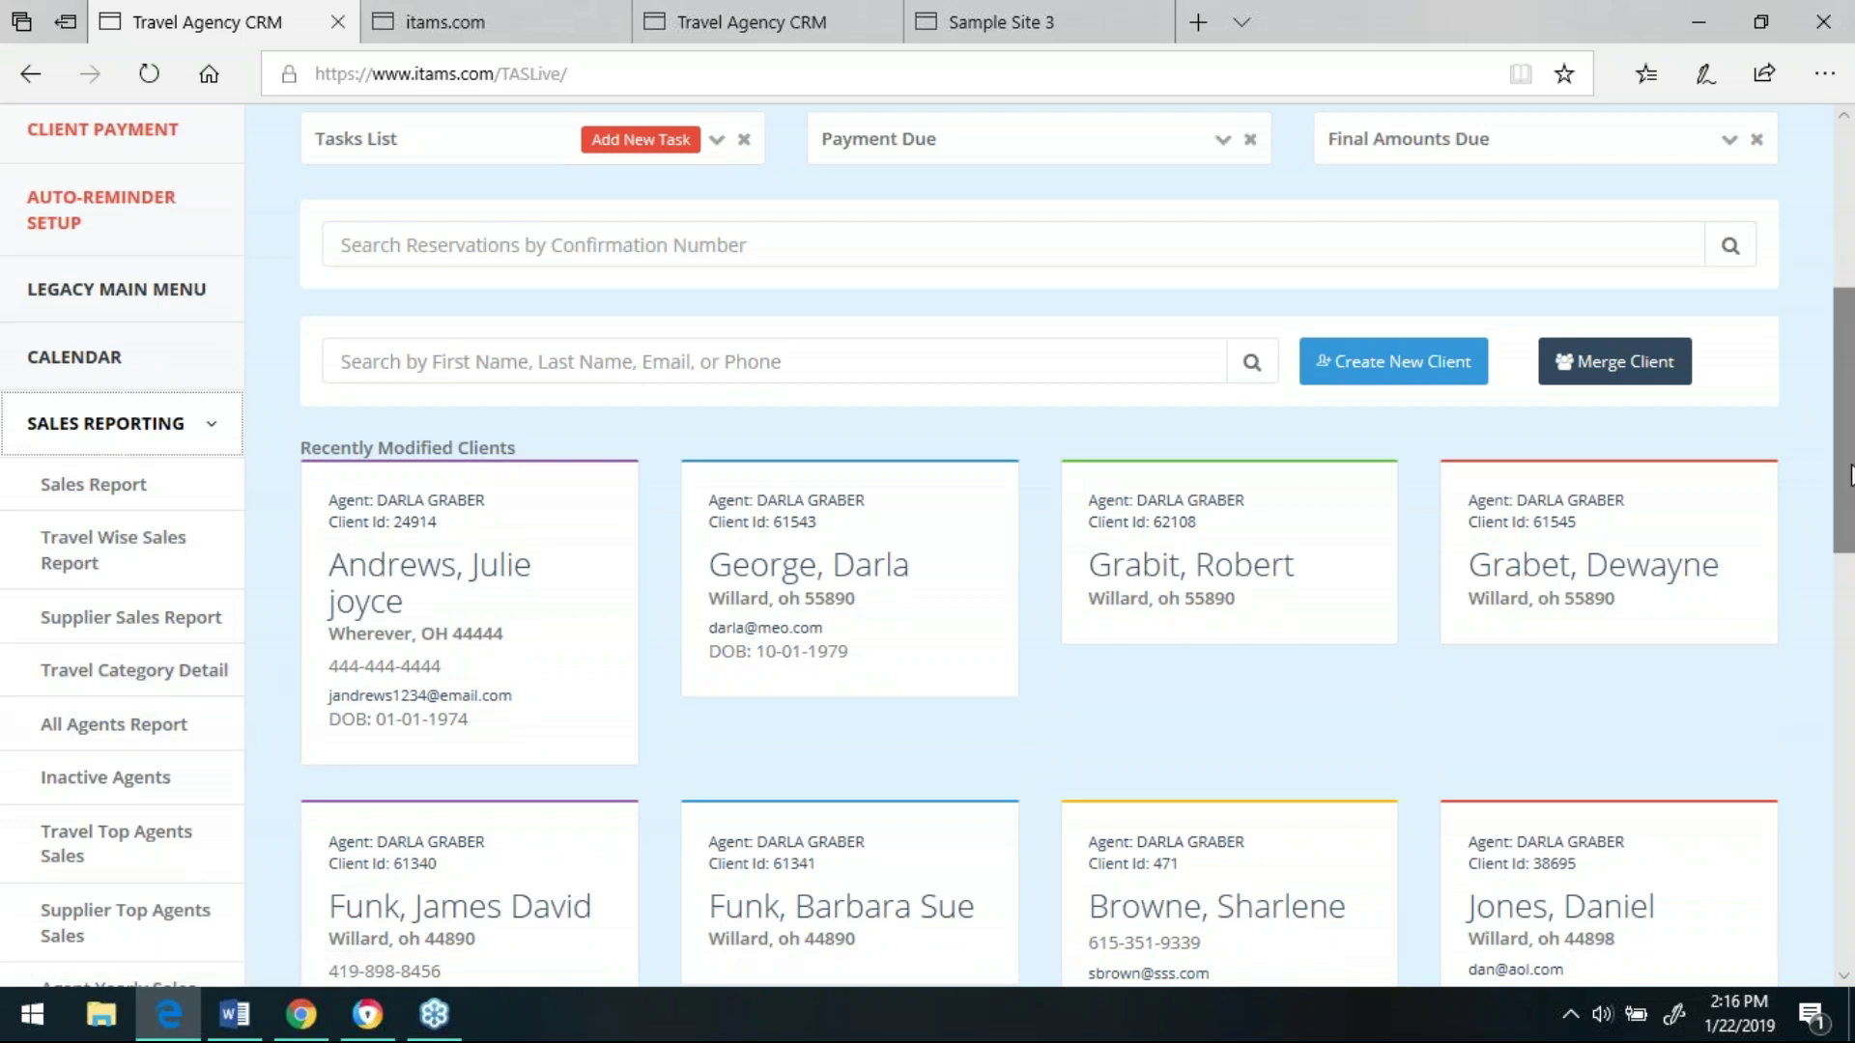
scroll(1596, 479, "down", 2)
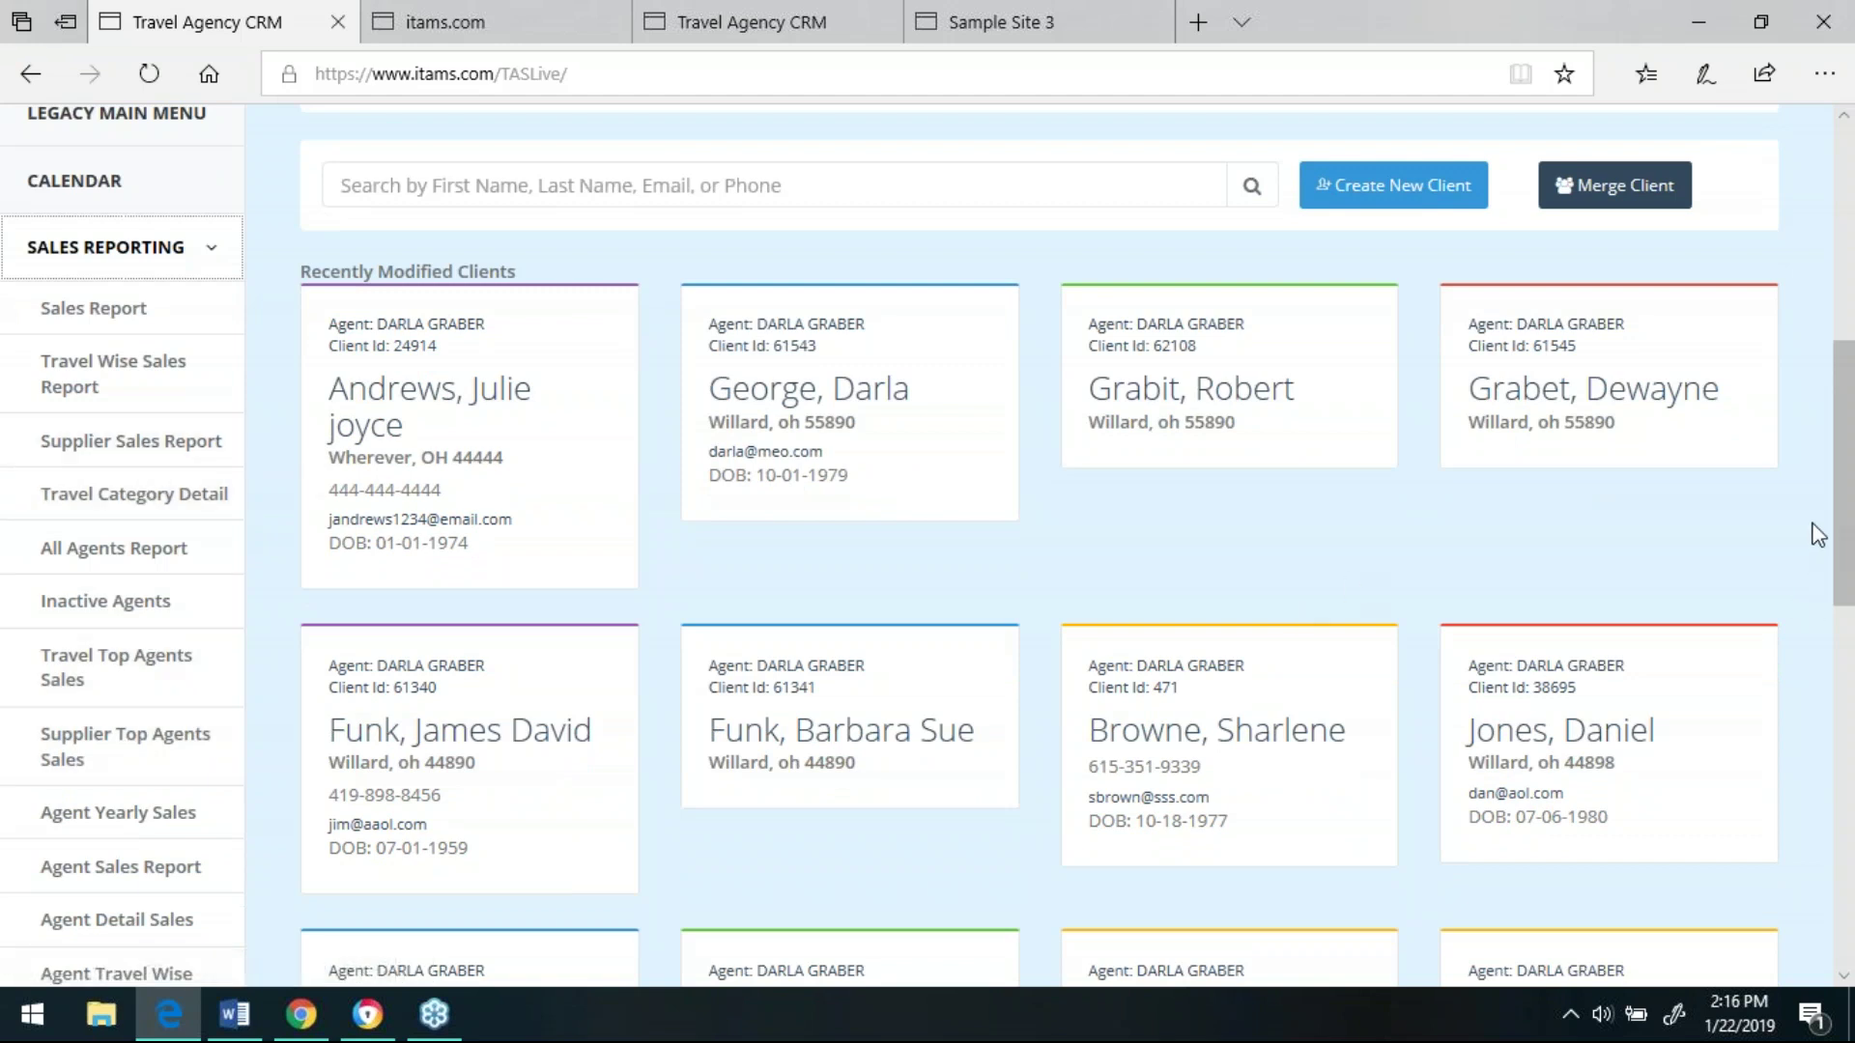
left_click_drag(1843, 520, 1851, 685)
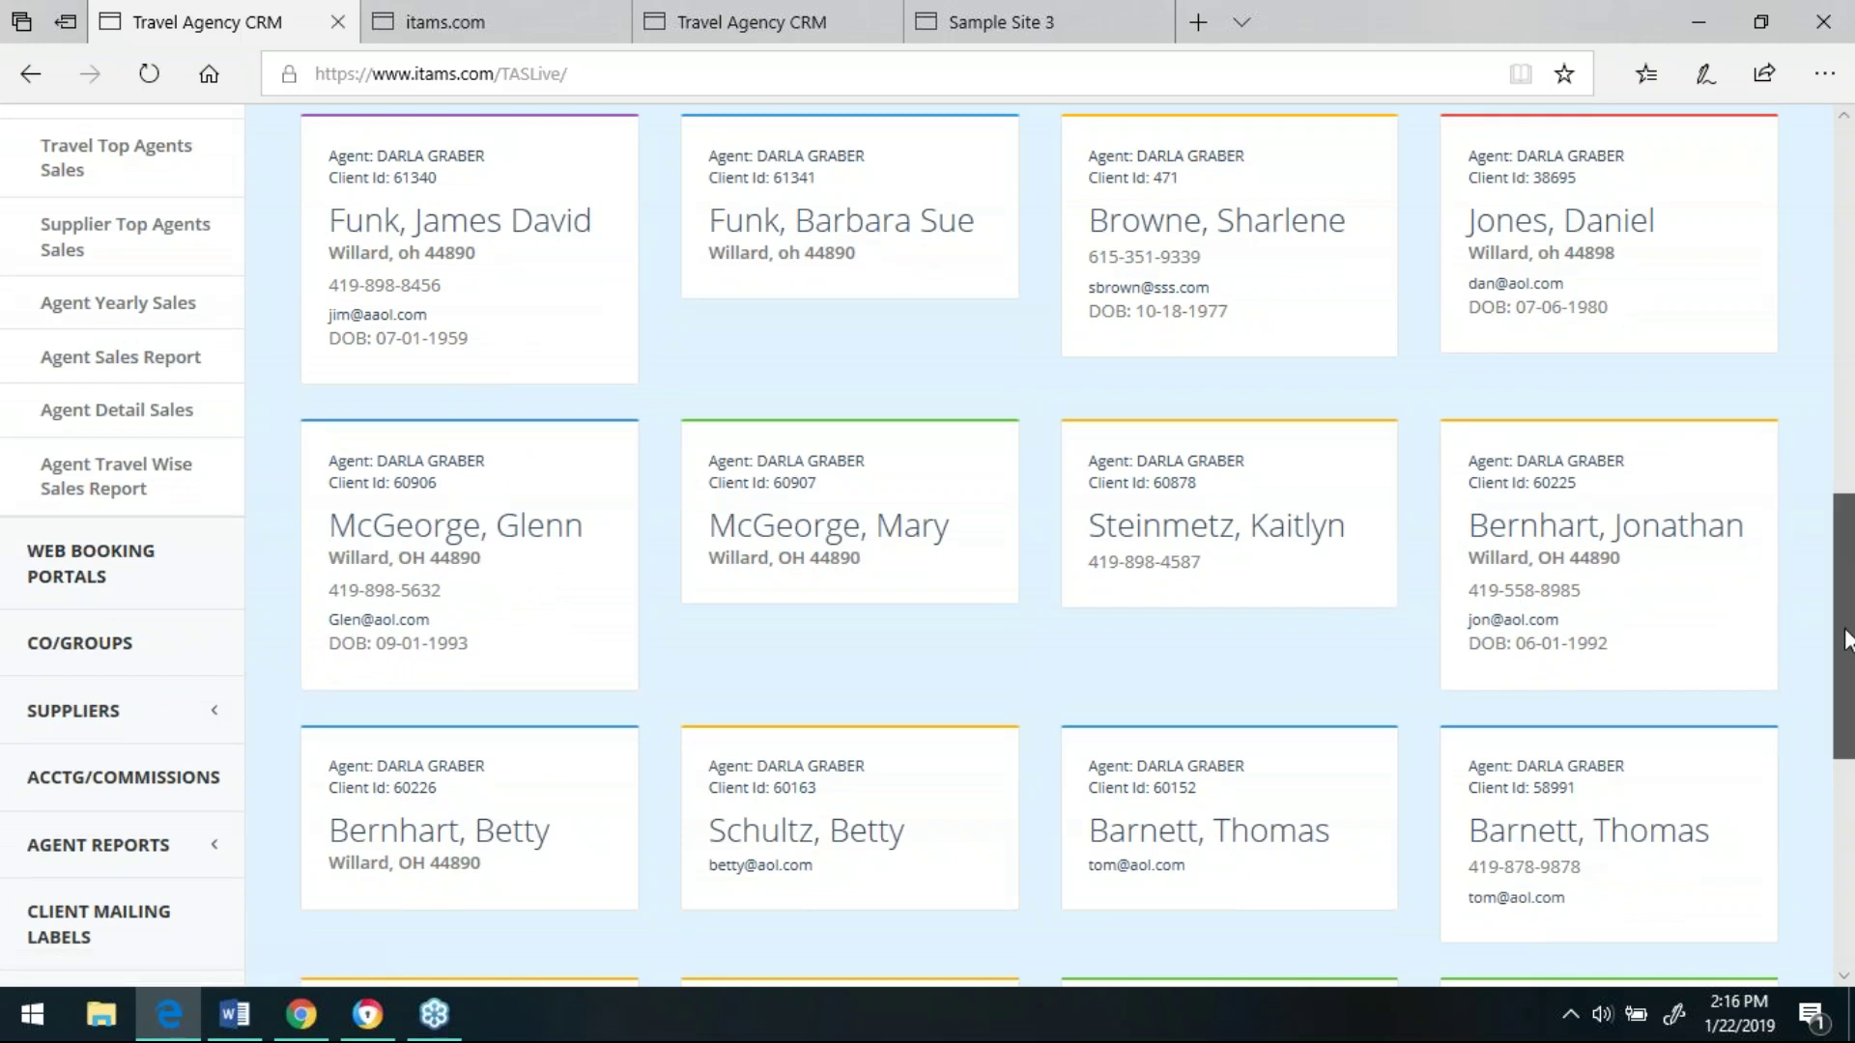
scroll(1845, 655, "down", 1)
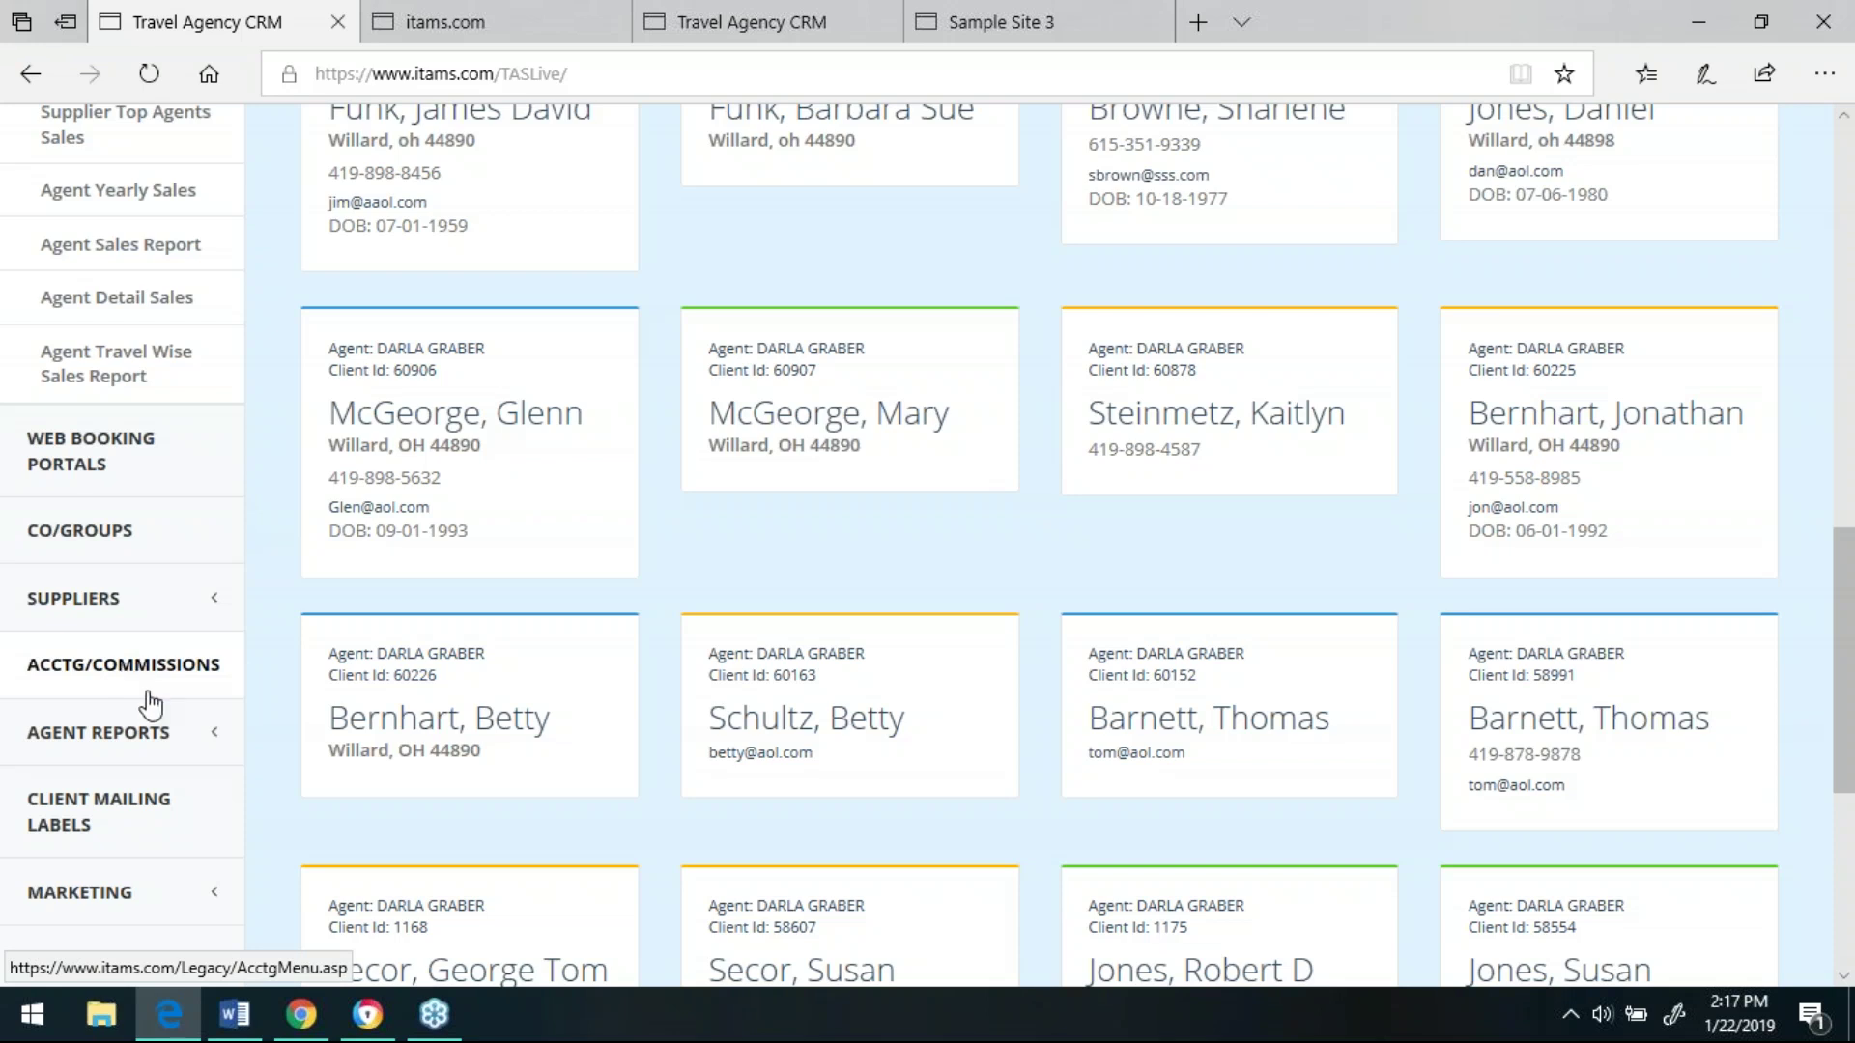
- Switch to the Chrome window with Commission Reports and scroll its Outstanding Commission Due table
left_click(368, 1022)
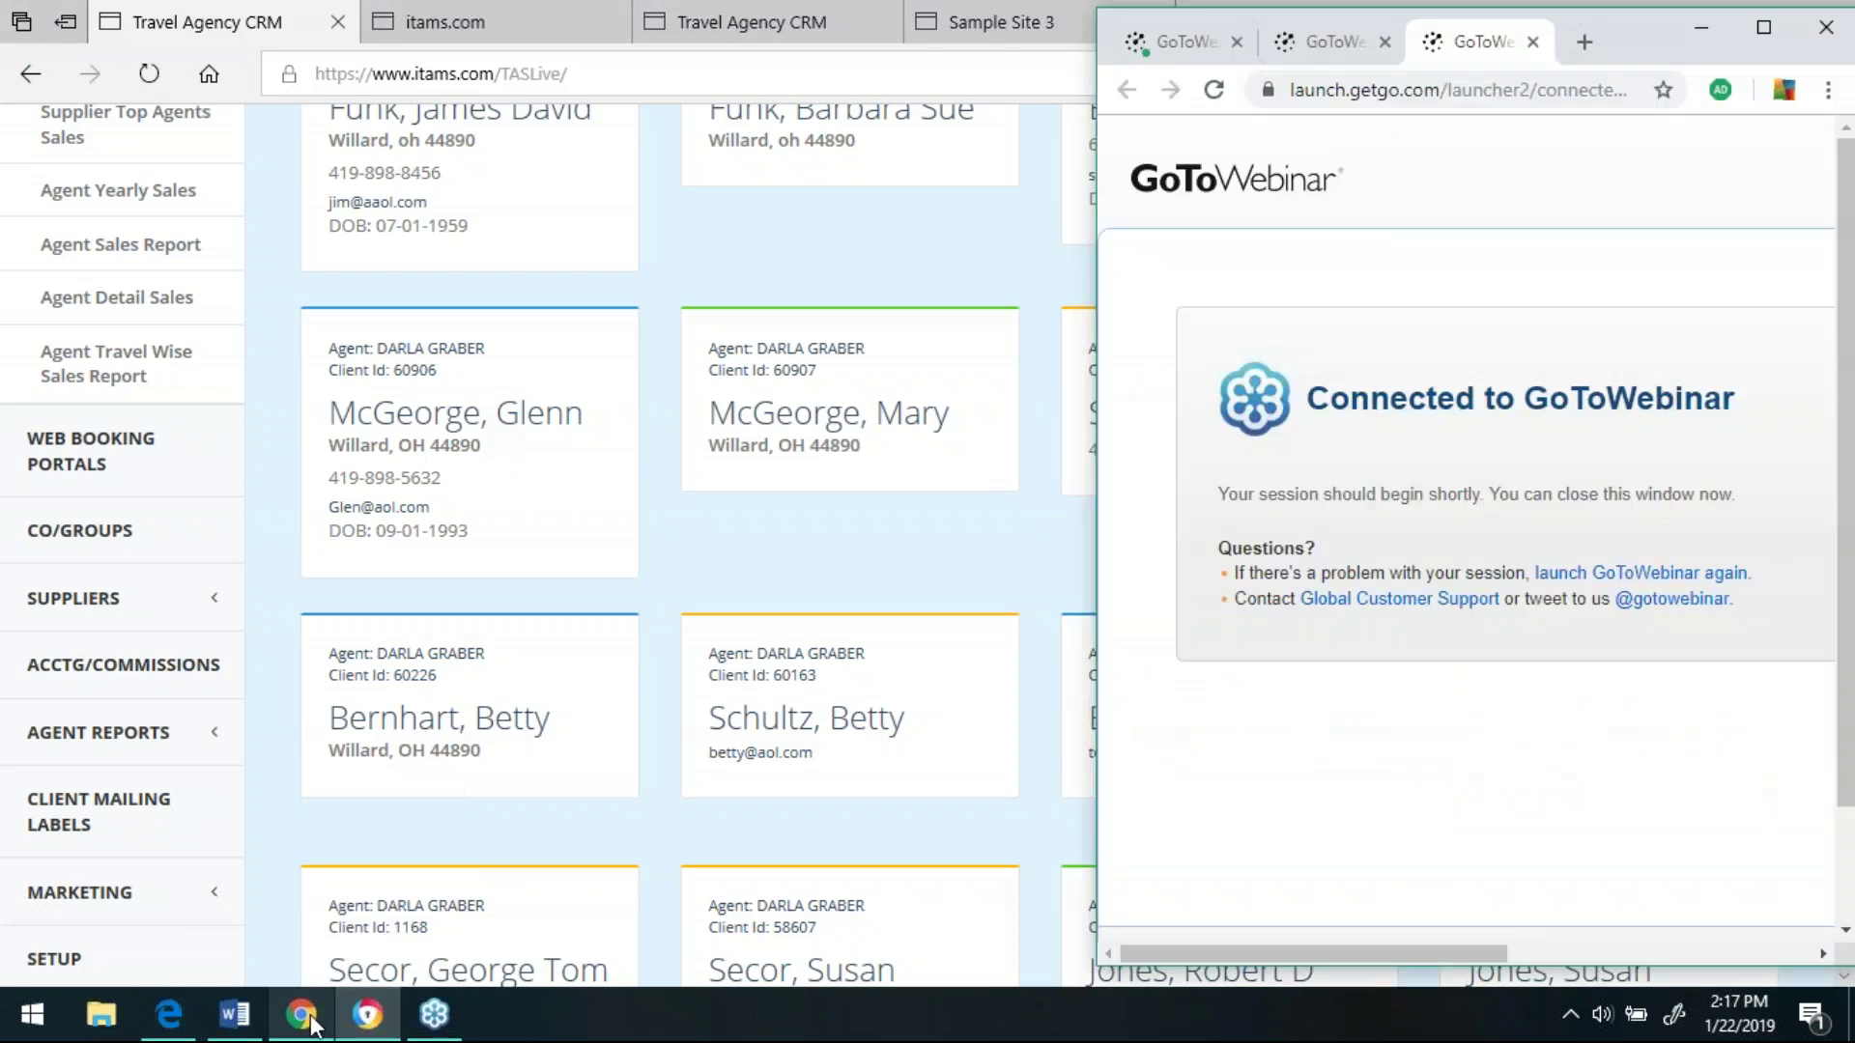
left_click(310, 1022)
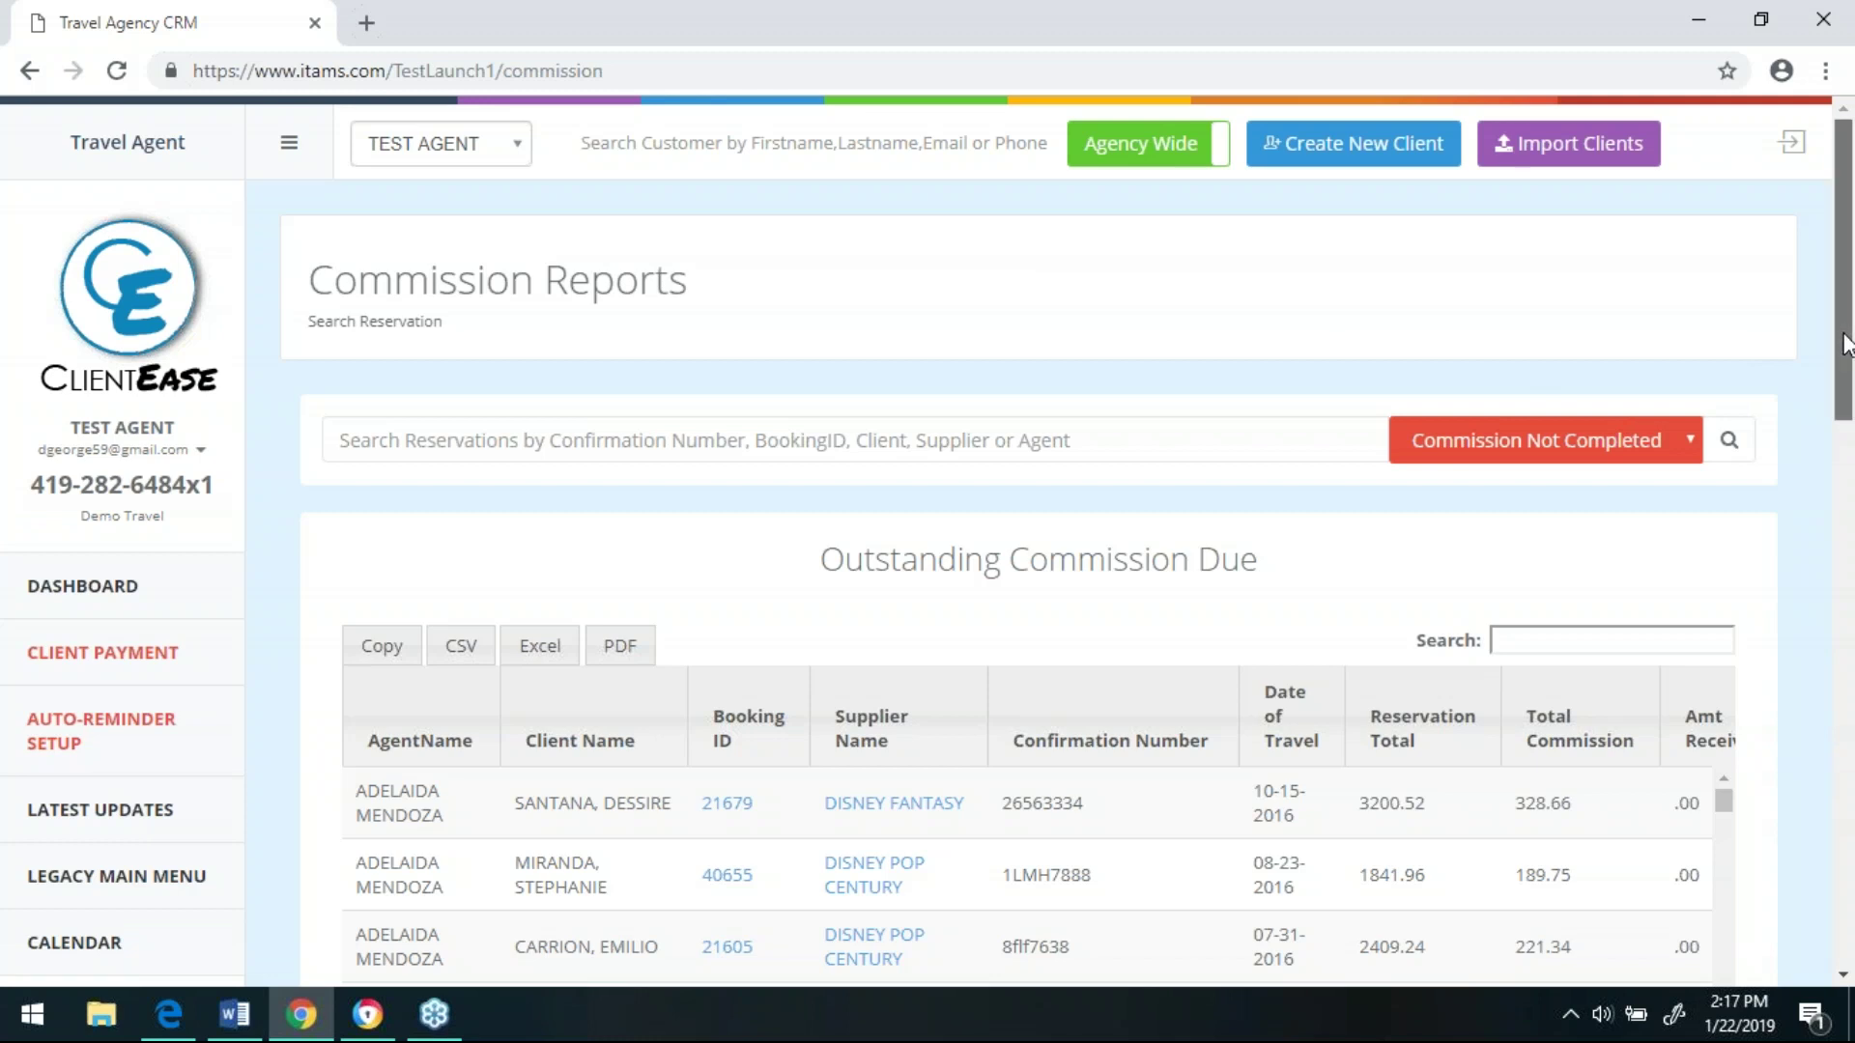
left_click_drag(1845, 343, 1852, 558)
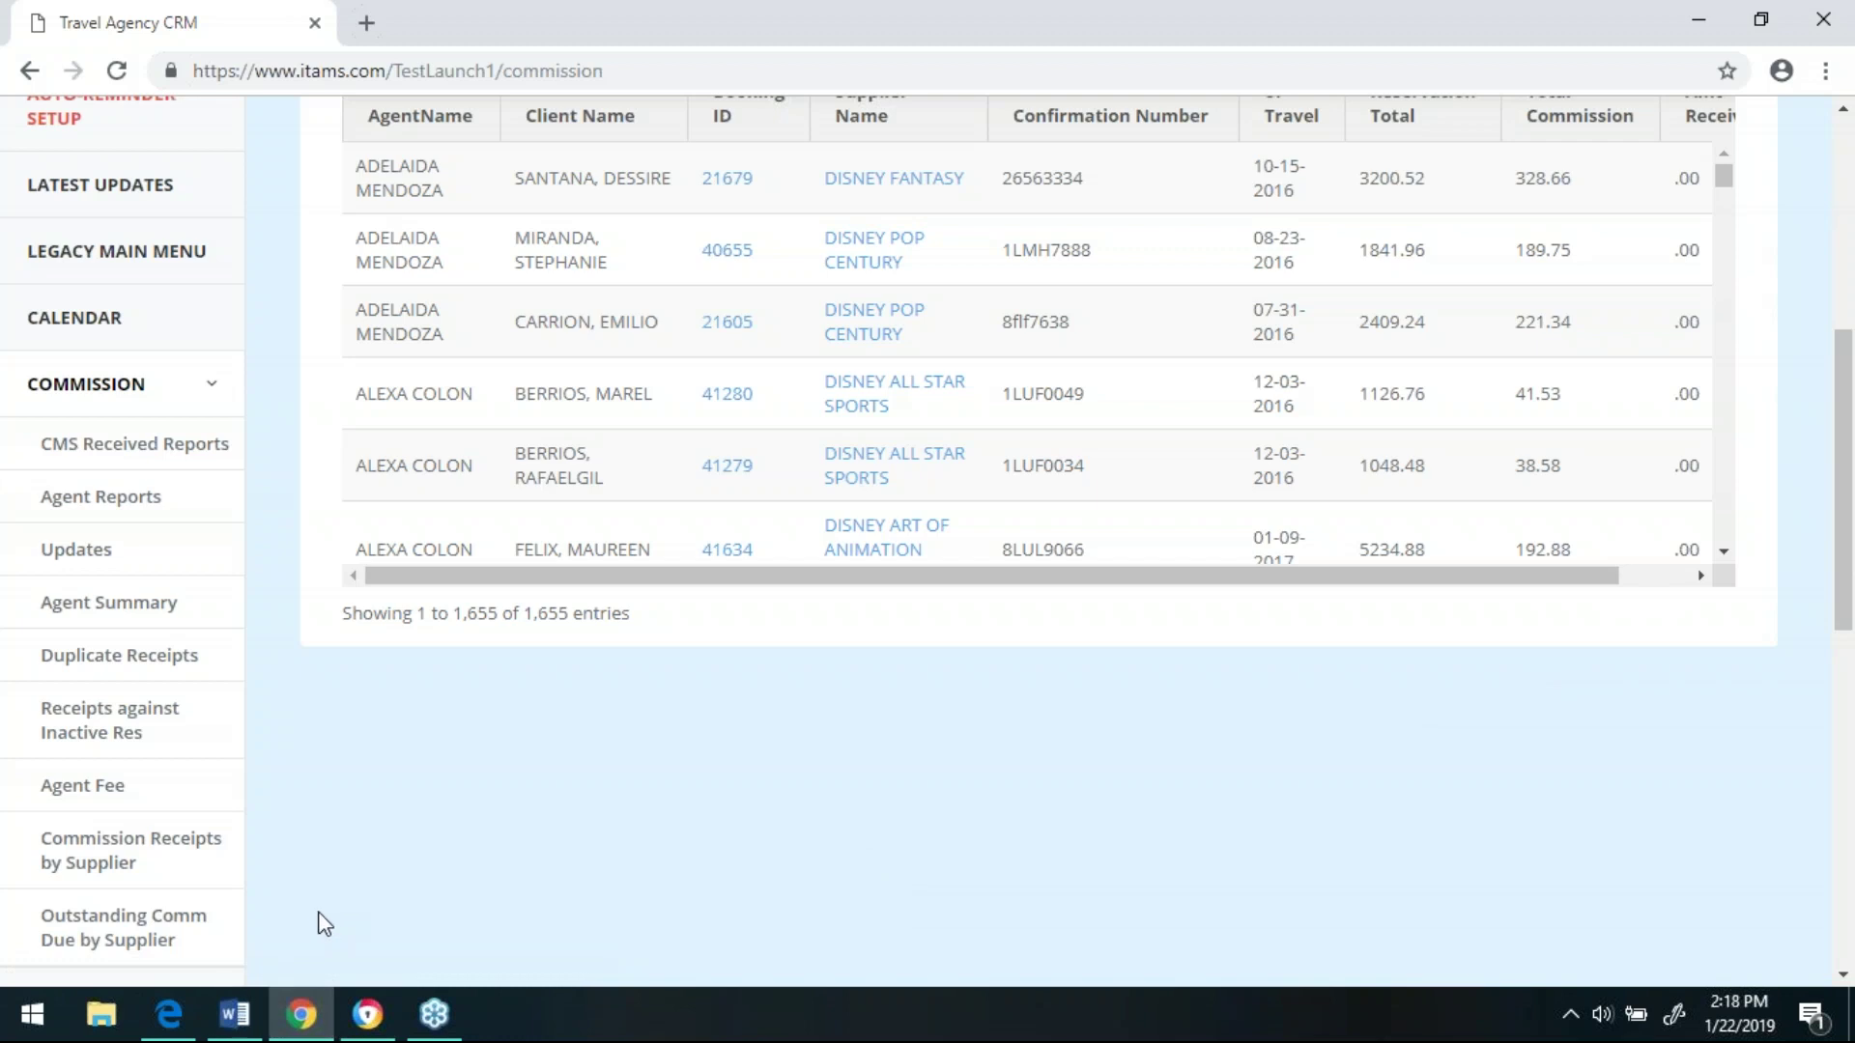
- Return to the TASLive agency dashboard in Edge and look over the client cards
left_click(170, 1032)
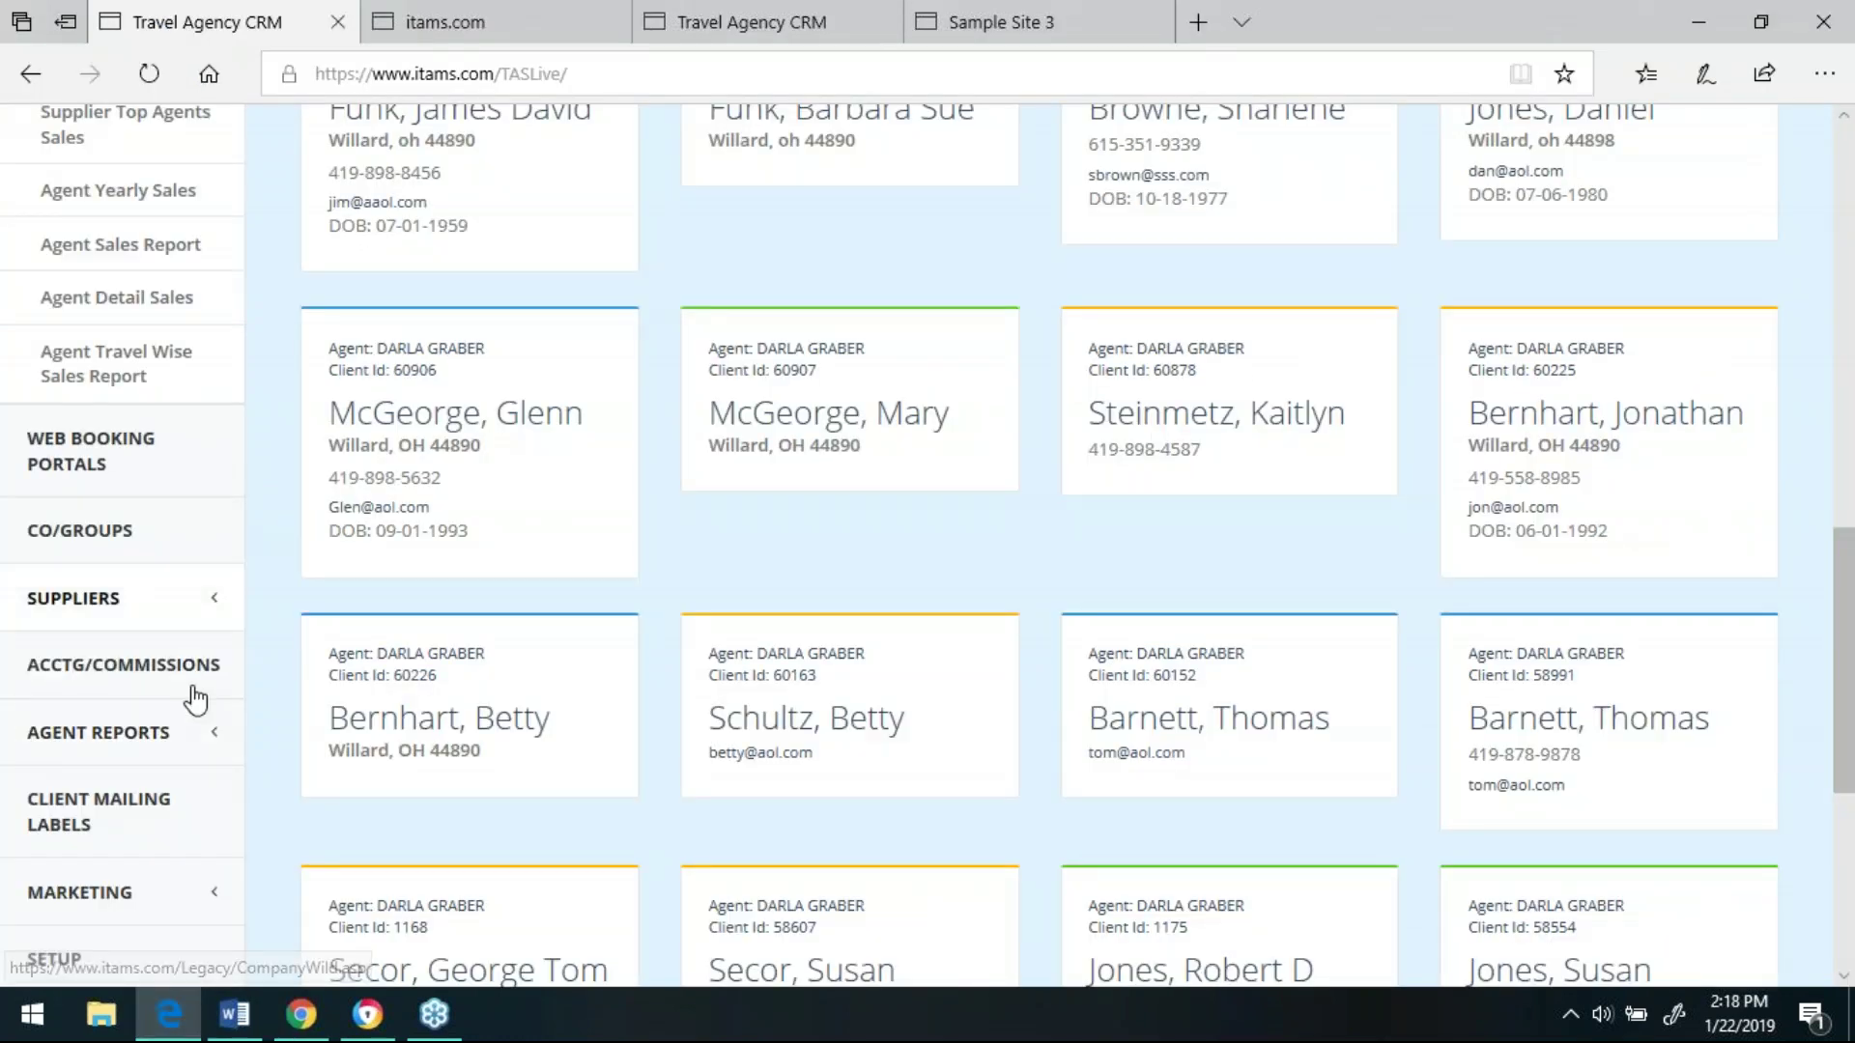
left_click_drag(1838, 579, 1851, 667)
scroll(145, 478, "down", 3)
scroll(121, 486, "down", 2)
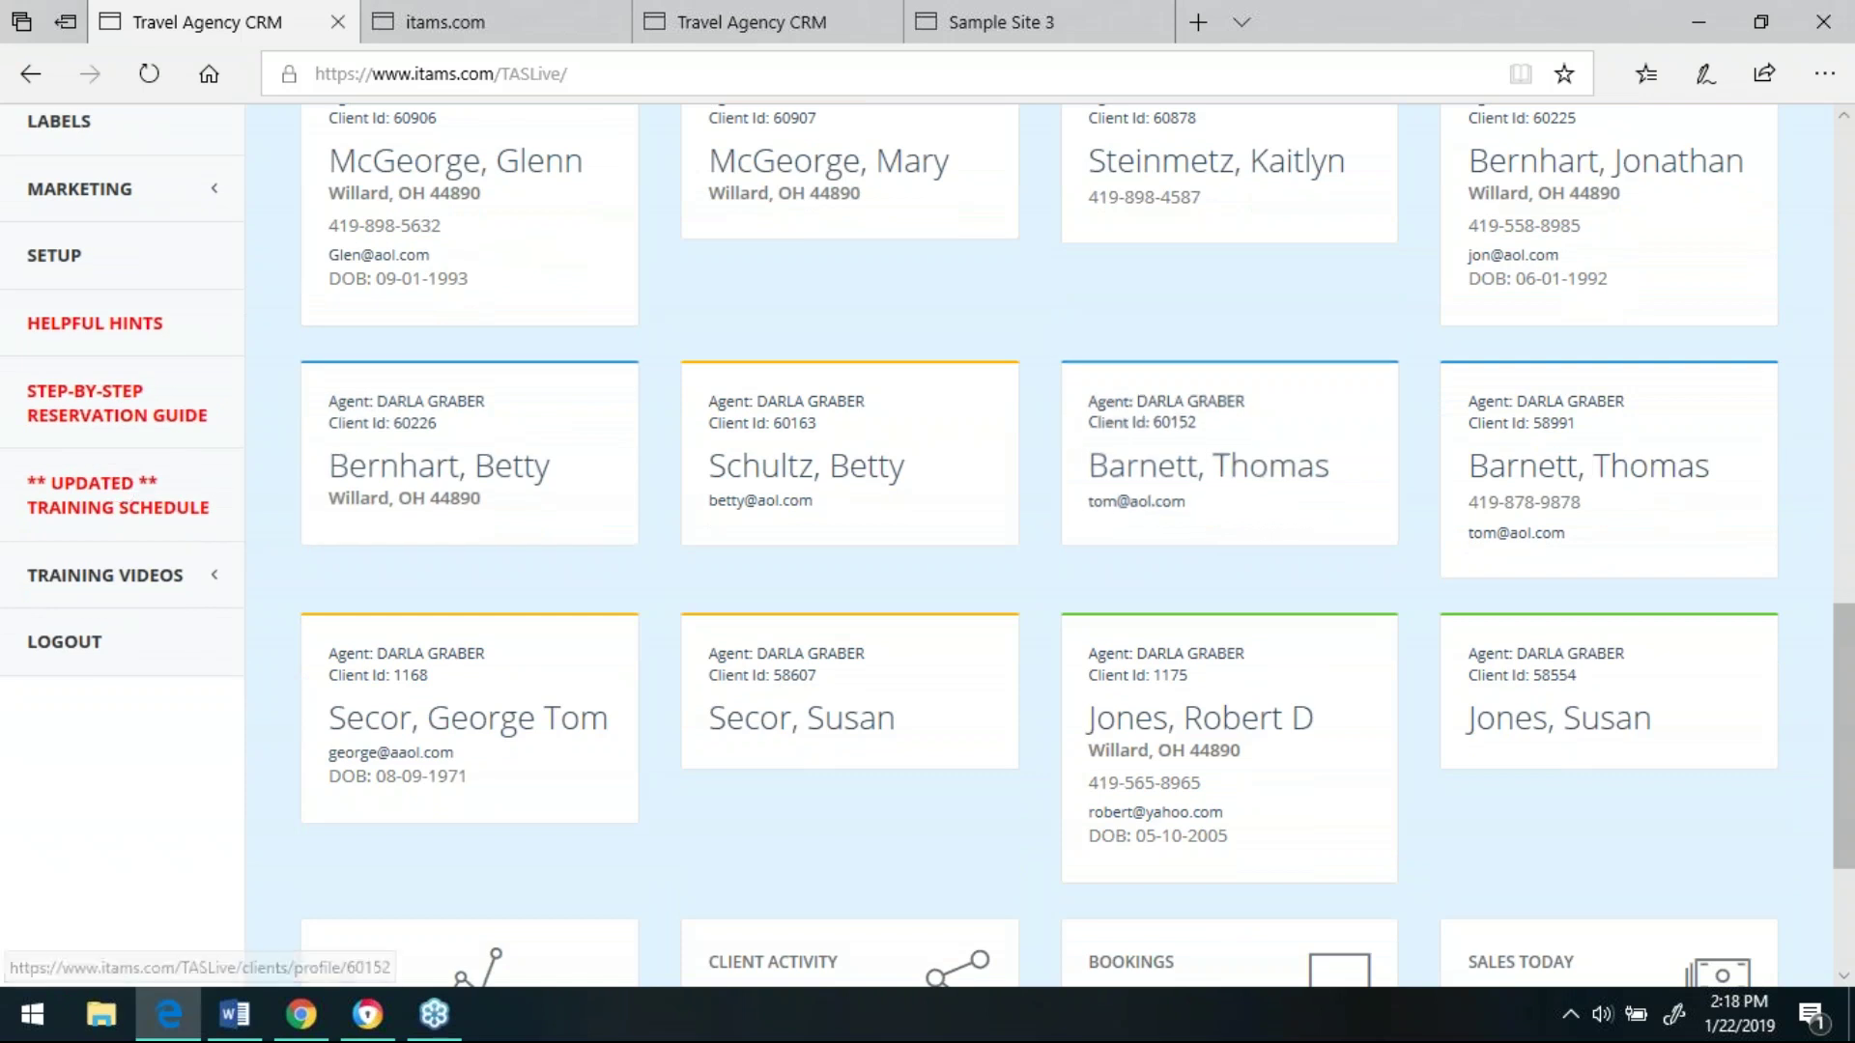
scroll(420, 593, "up", 9)
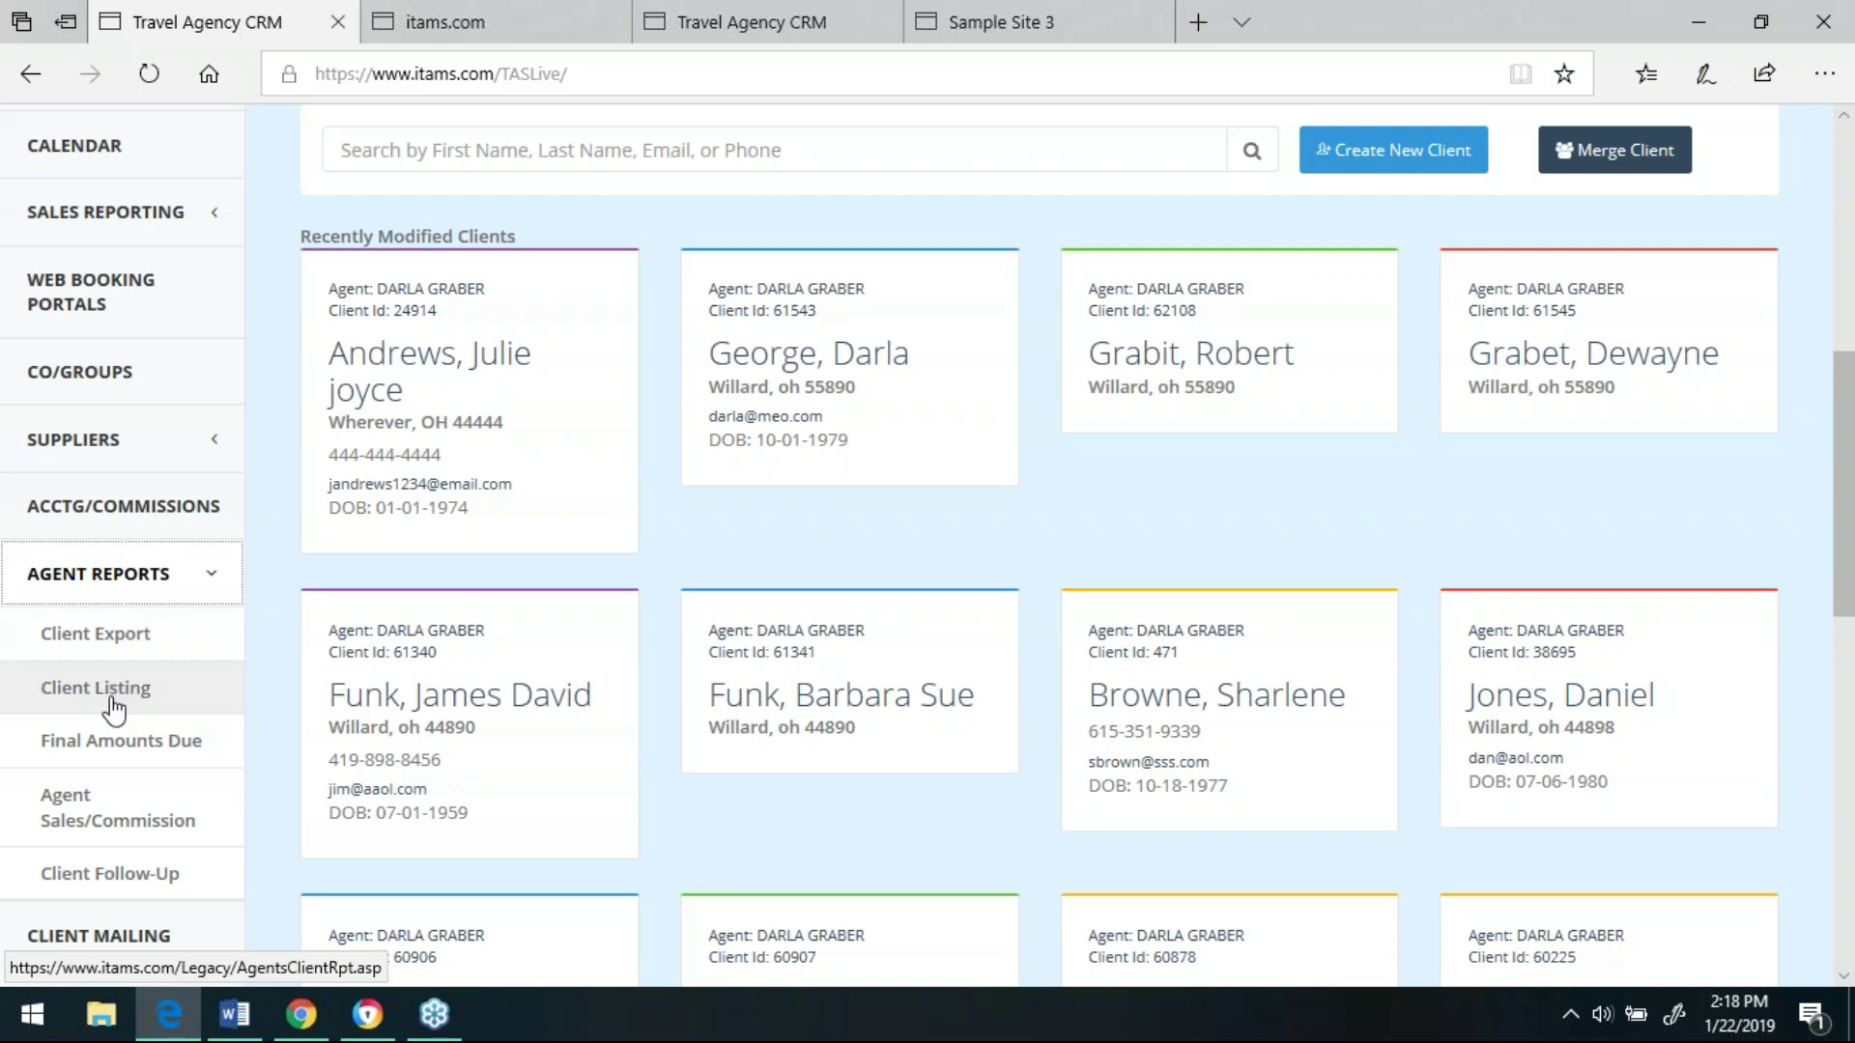
- Collapse the Agent Reports menu in the left sidebar
left_click(132, 590)
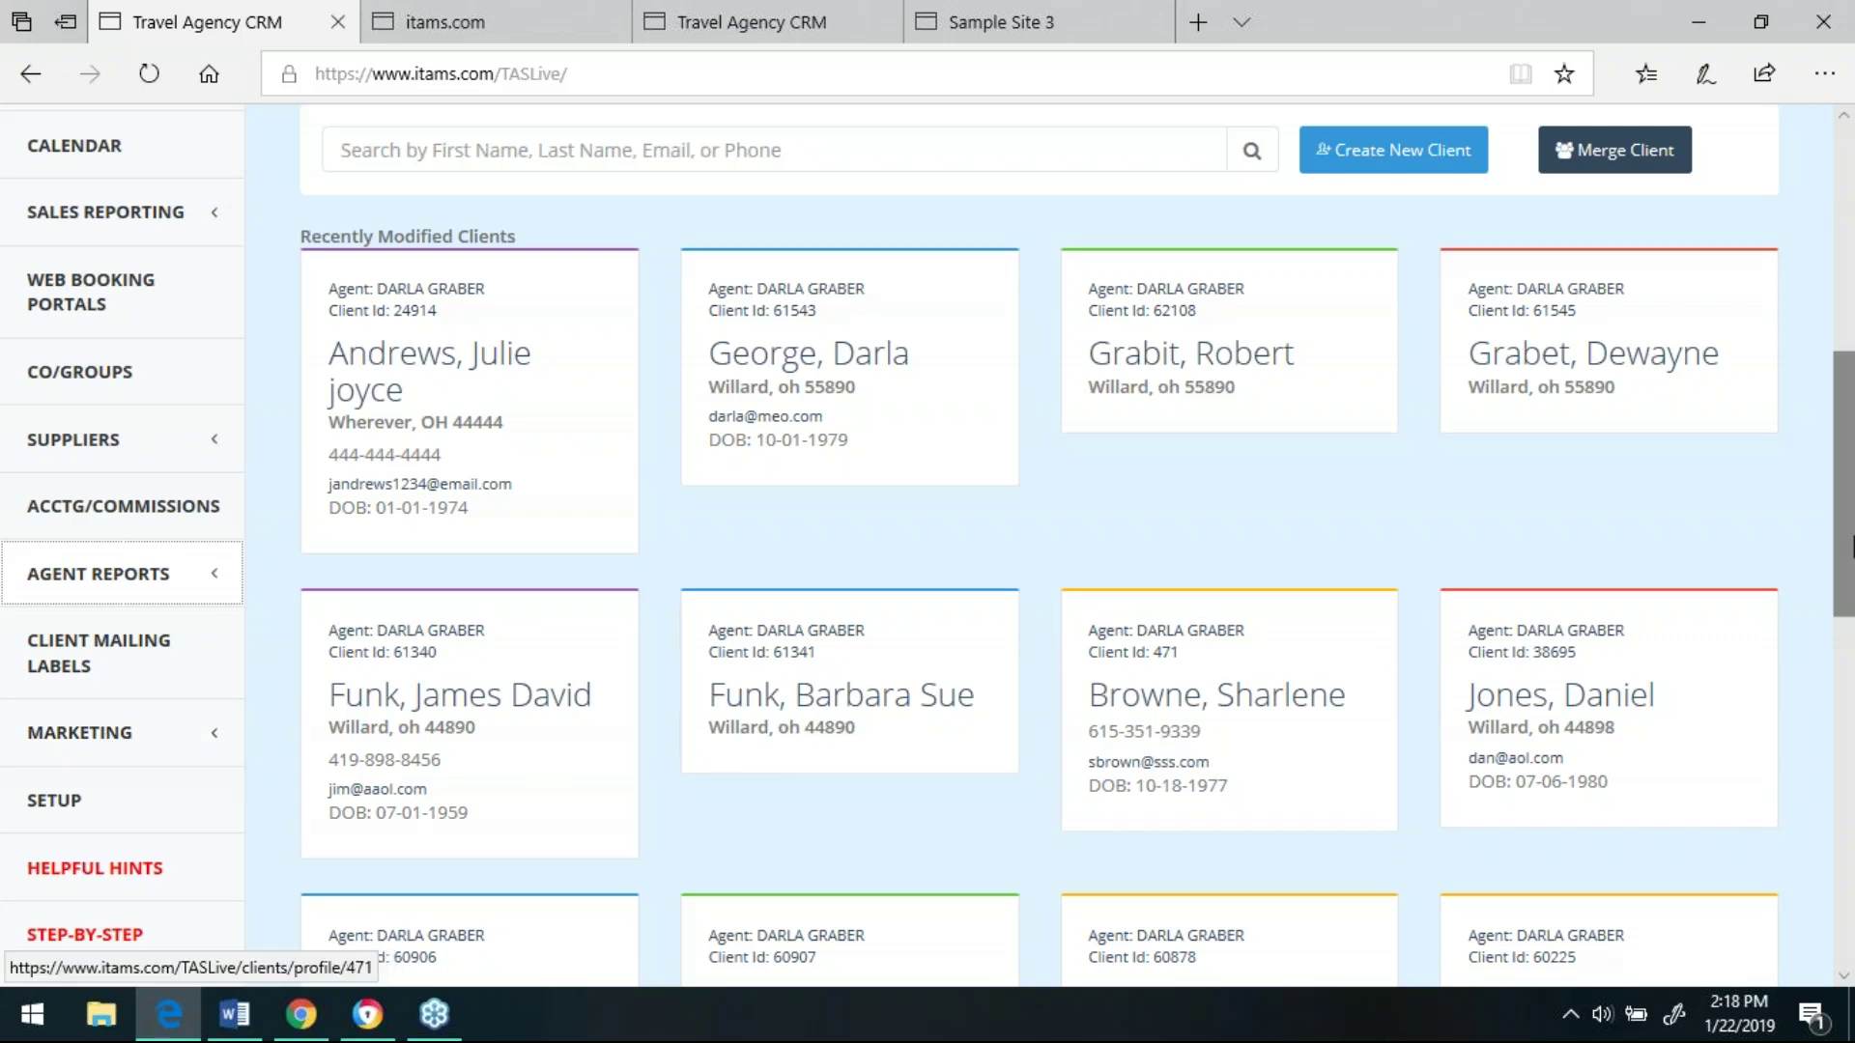
left_click_drag(1846, 517, 1850, 676)
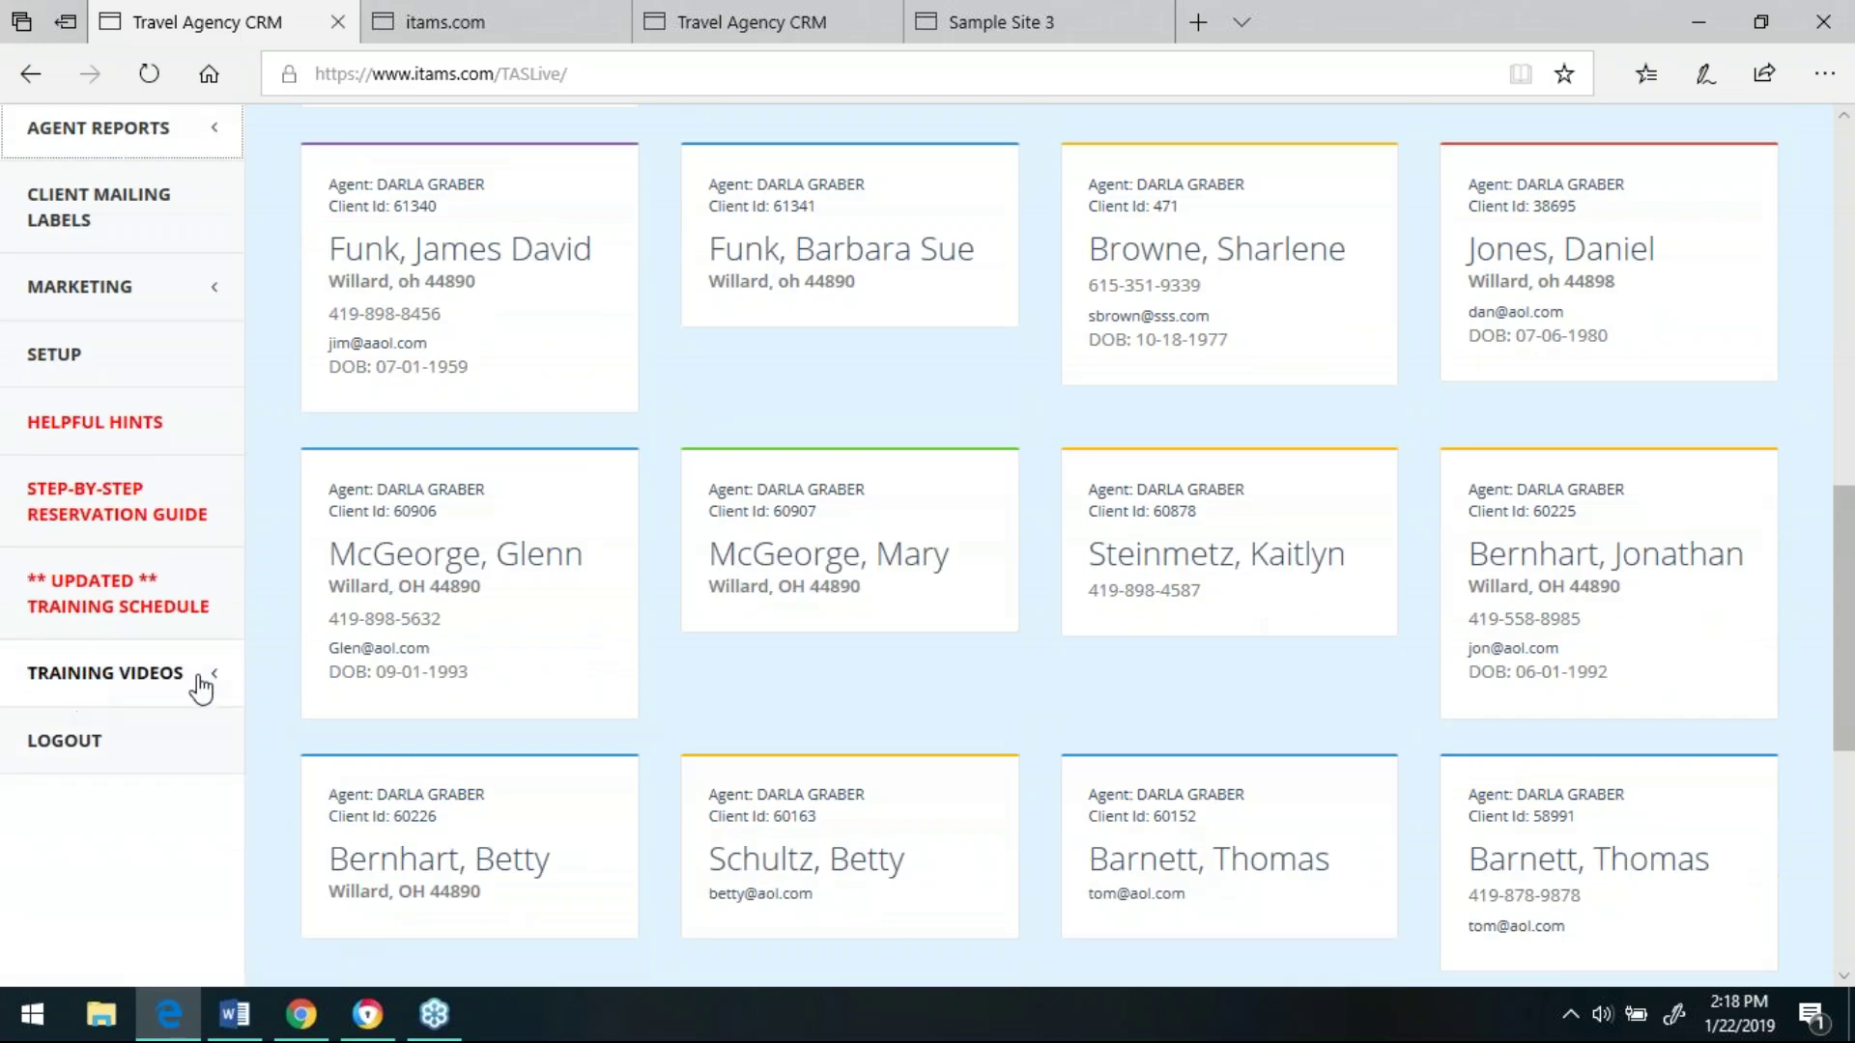
left_click_drag(1850, 620, 1841, 220)
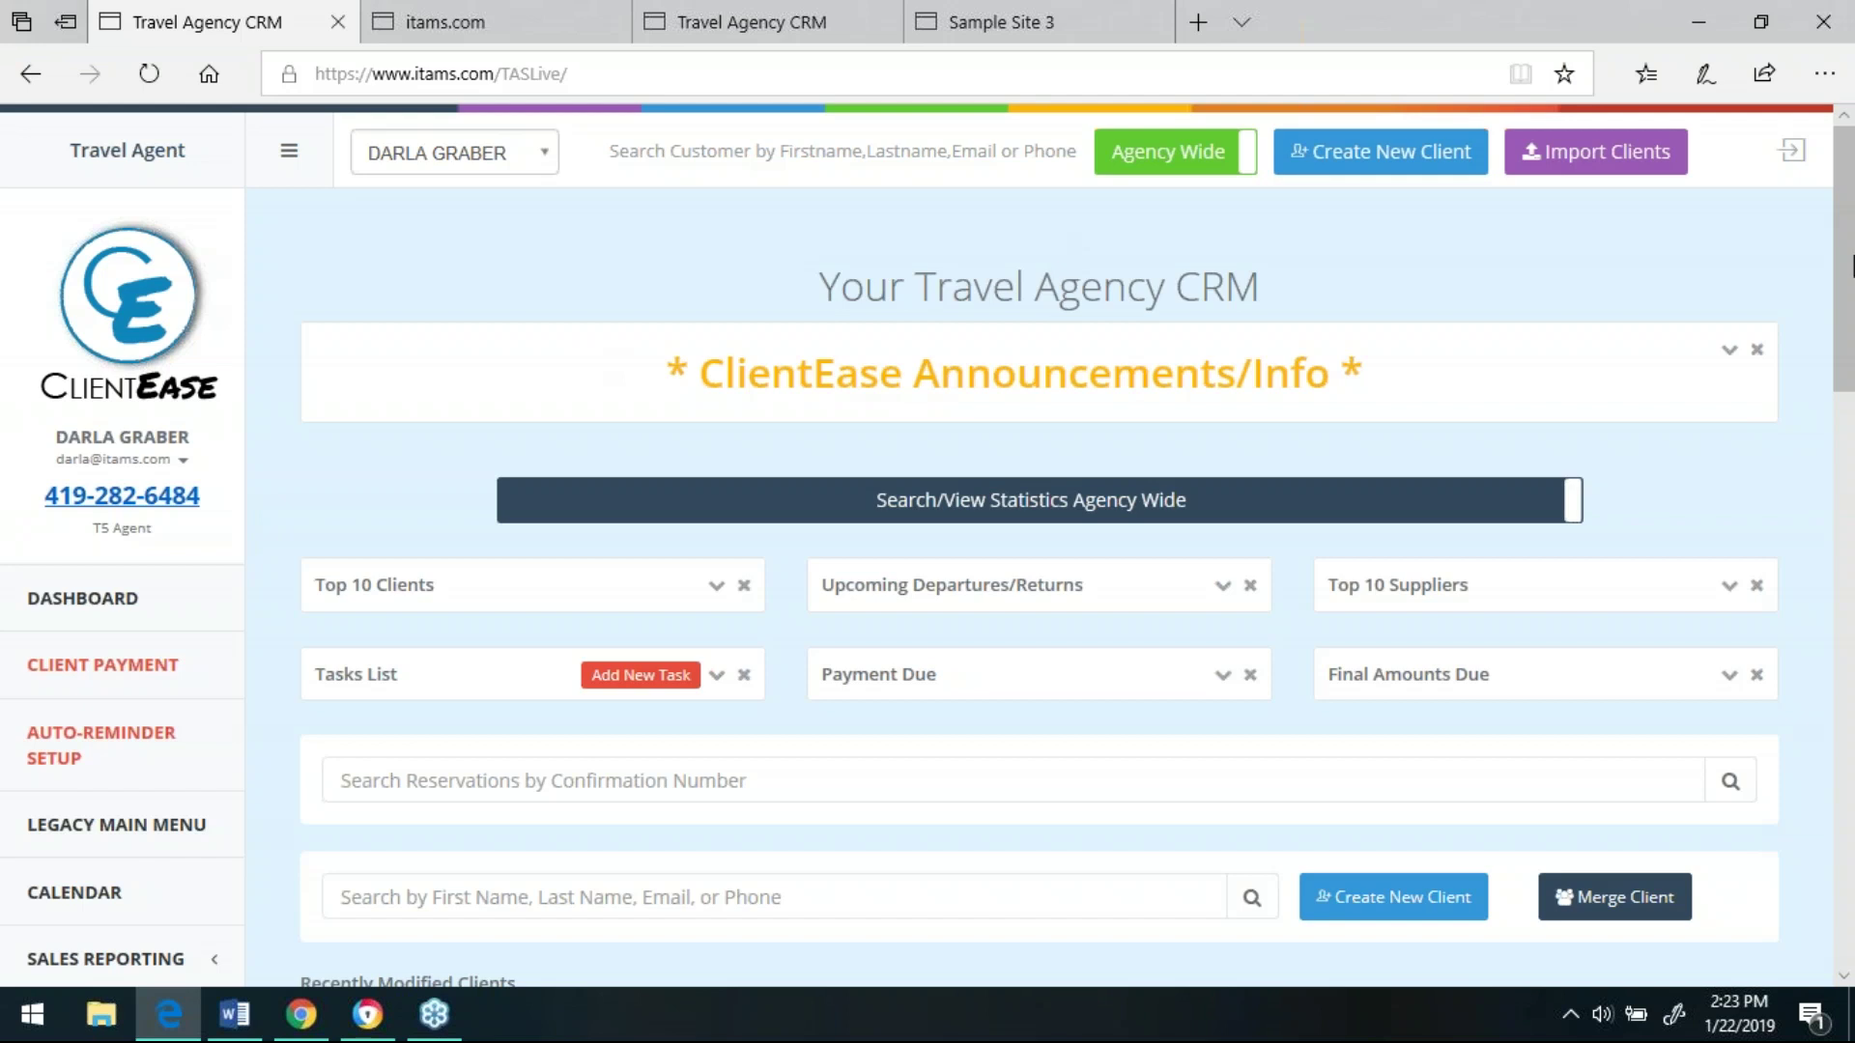
- Expand Agent Reports in the sidebar to list Client Export, Client Listing and Final Amounts Due
scroll(1848, 338, "down", 3)
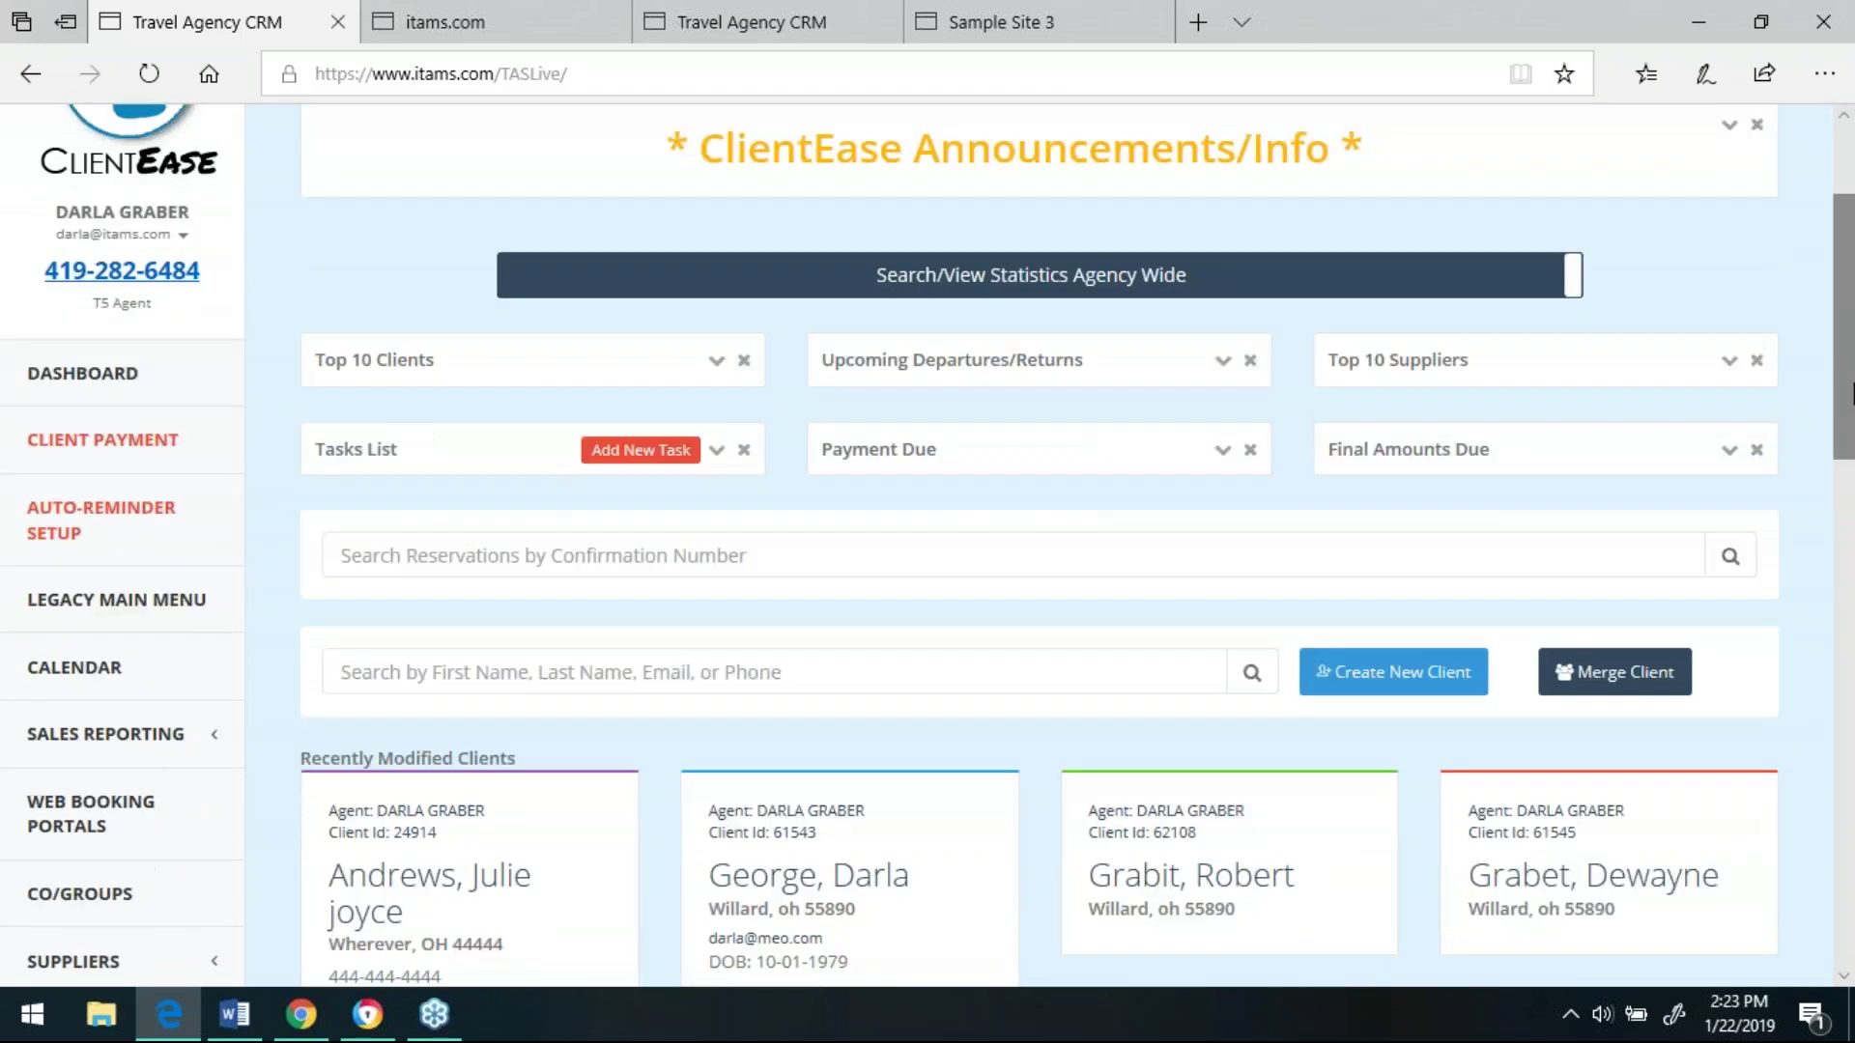
scroll(1846, 406, "down", 7)
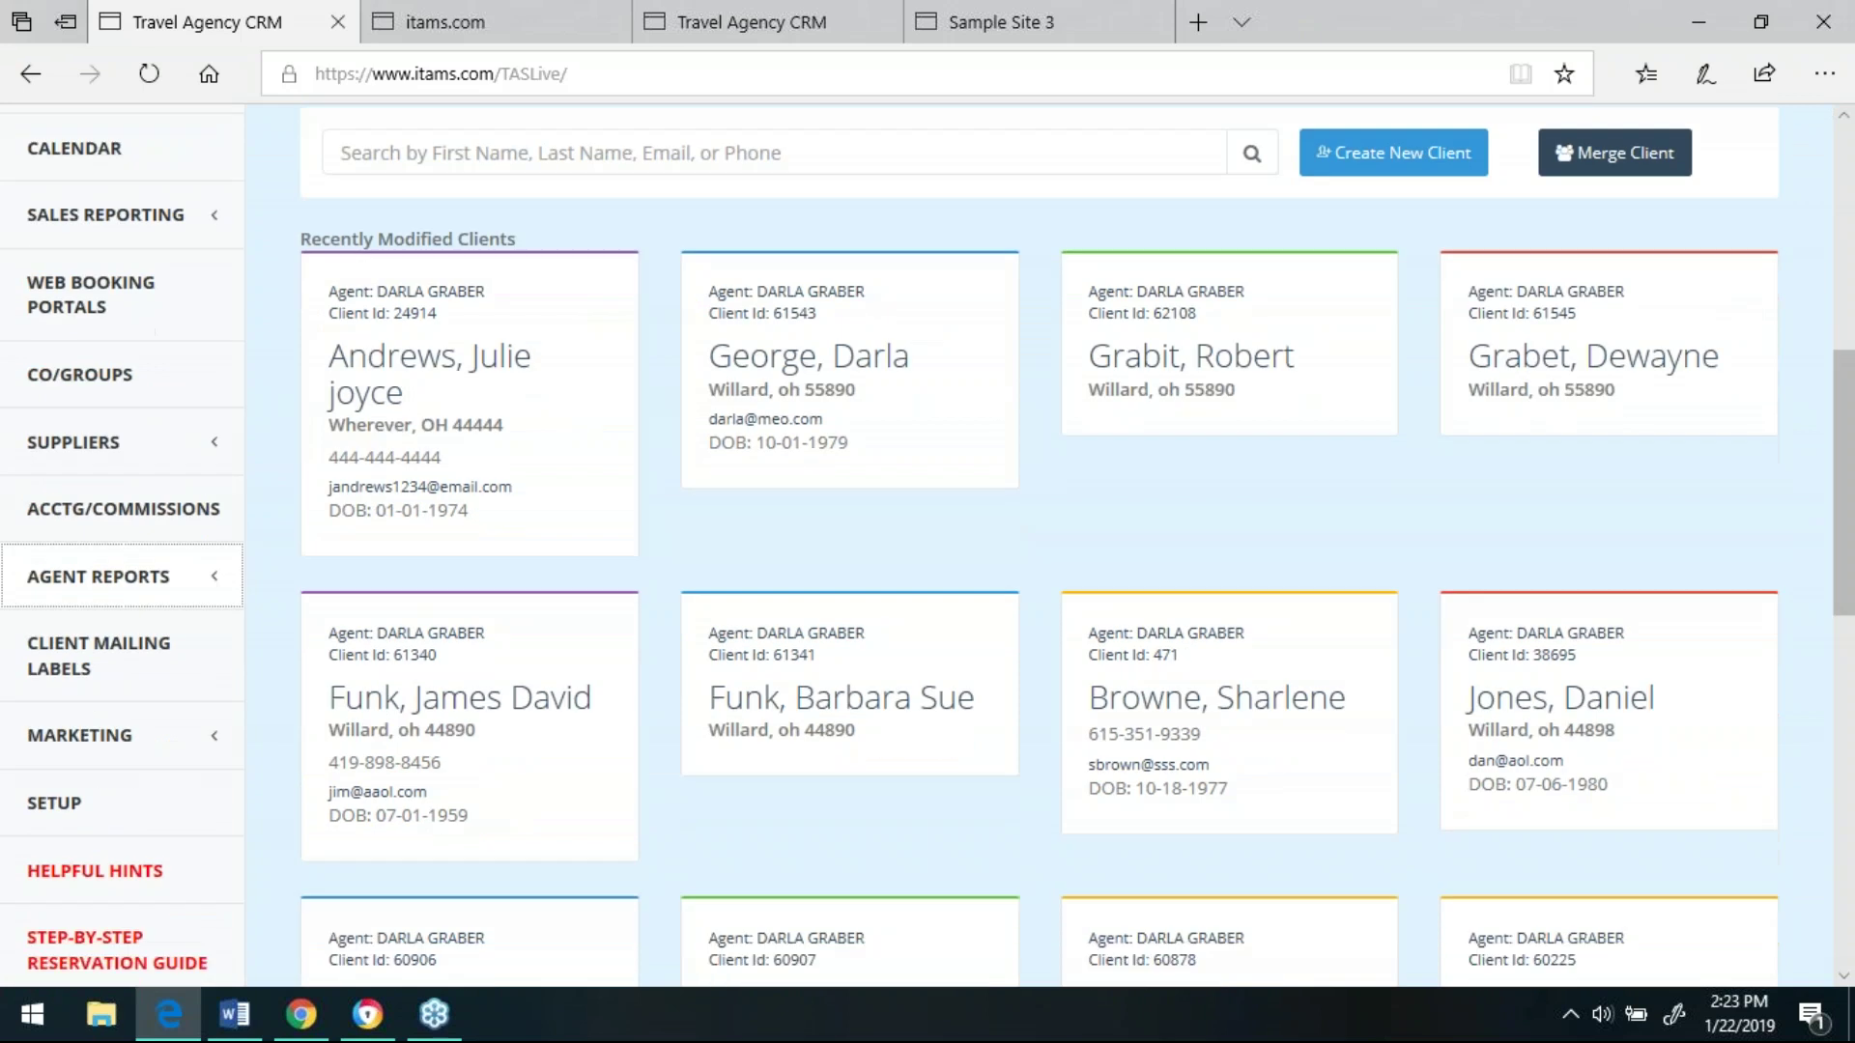
left_click(133, 578)
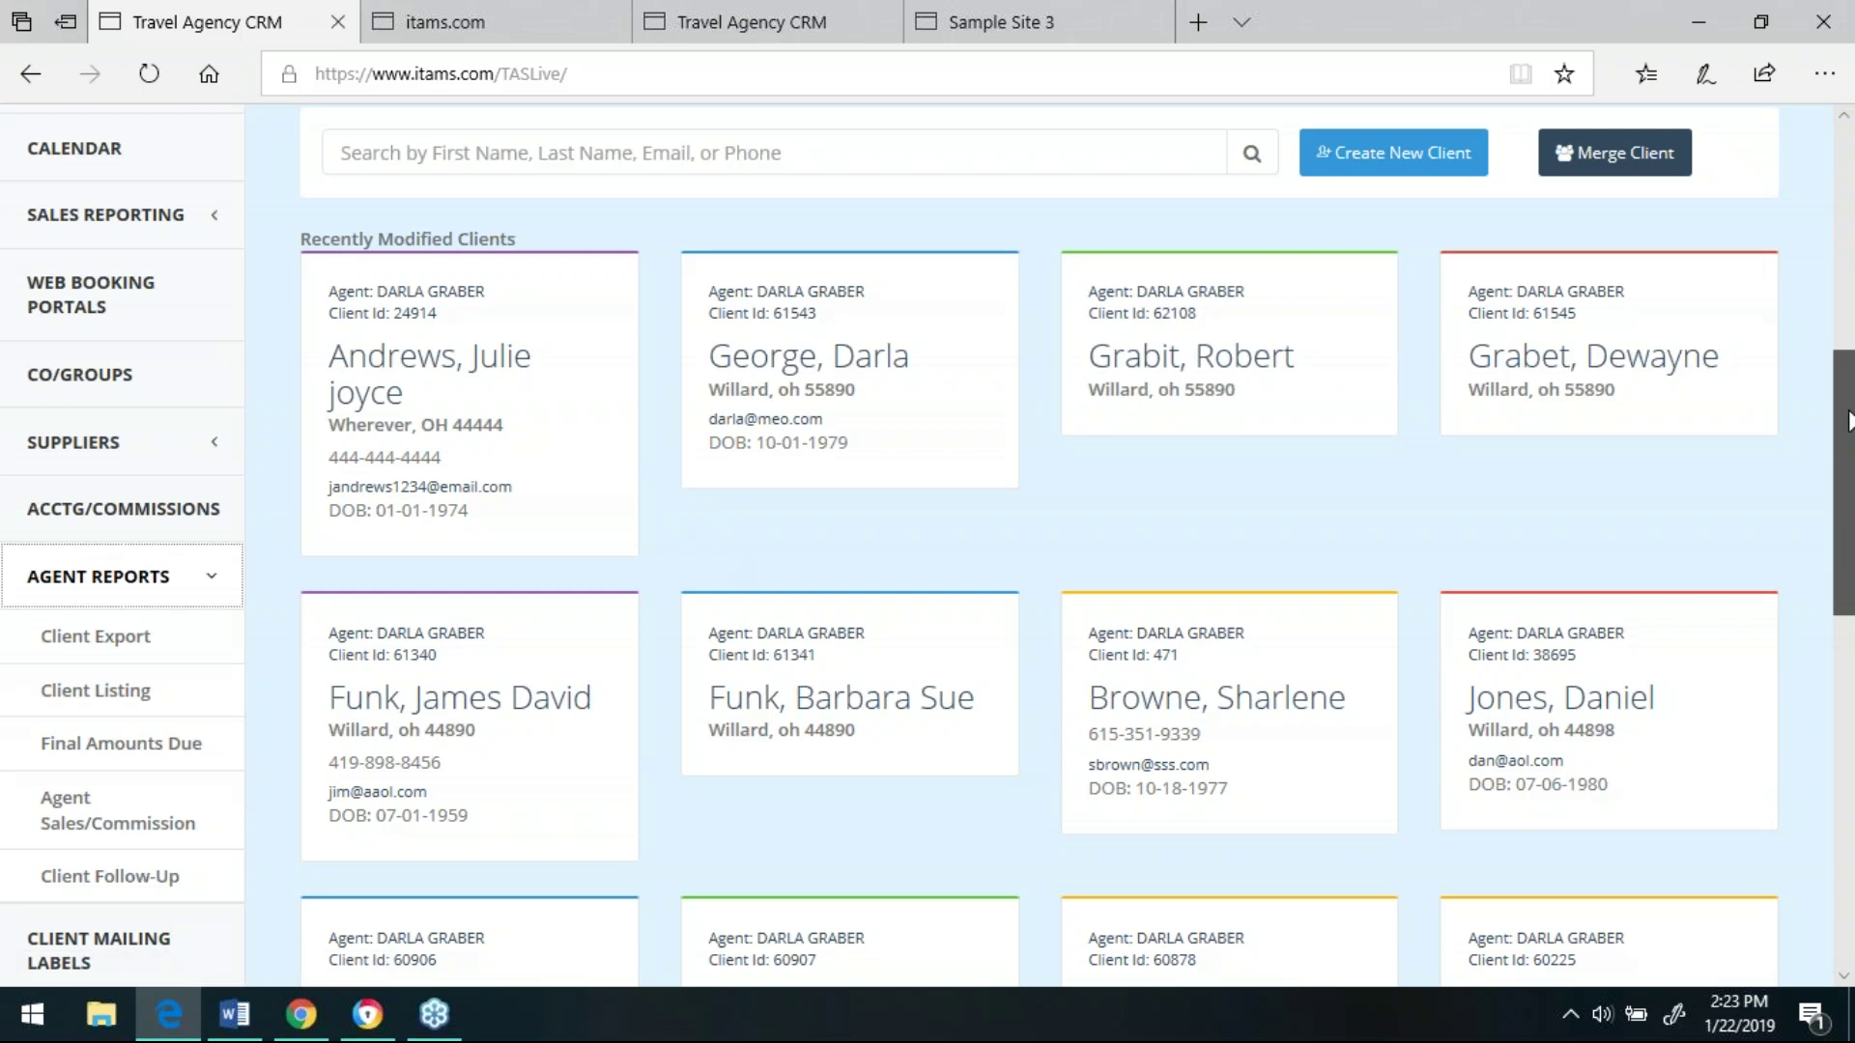
scroll(1845, 356, "up", 1)
scroll(1846, 356, "up", 3)
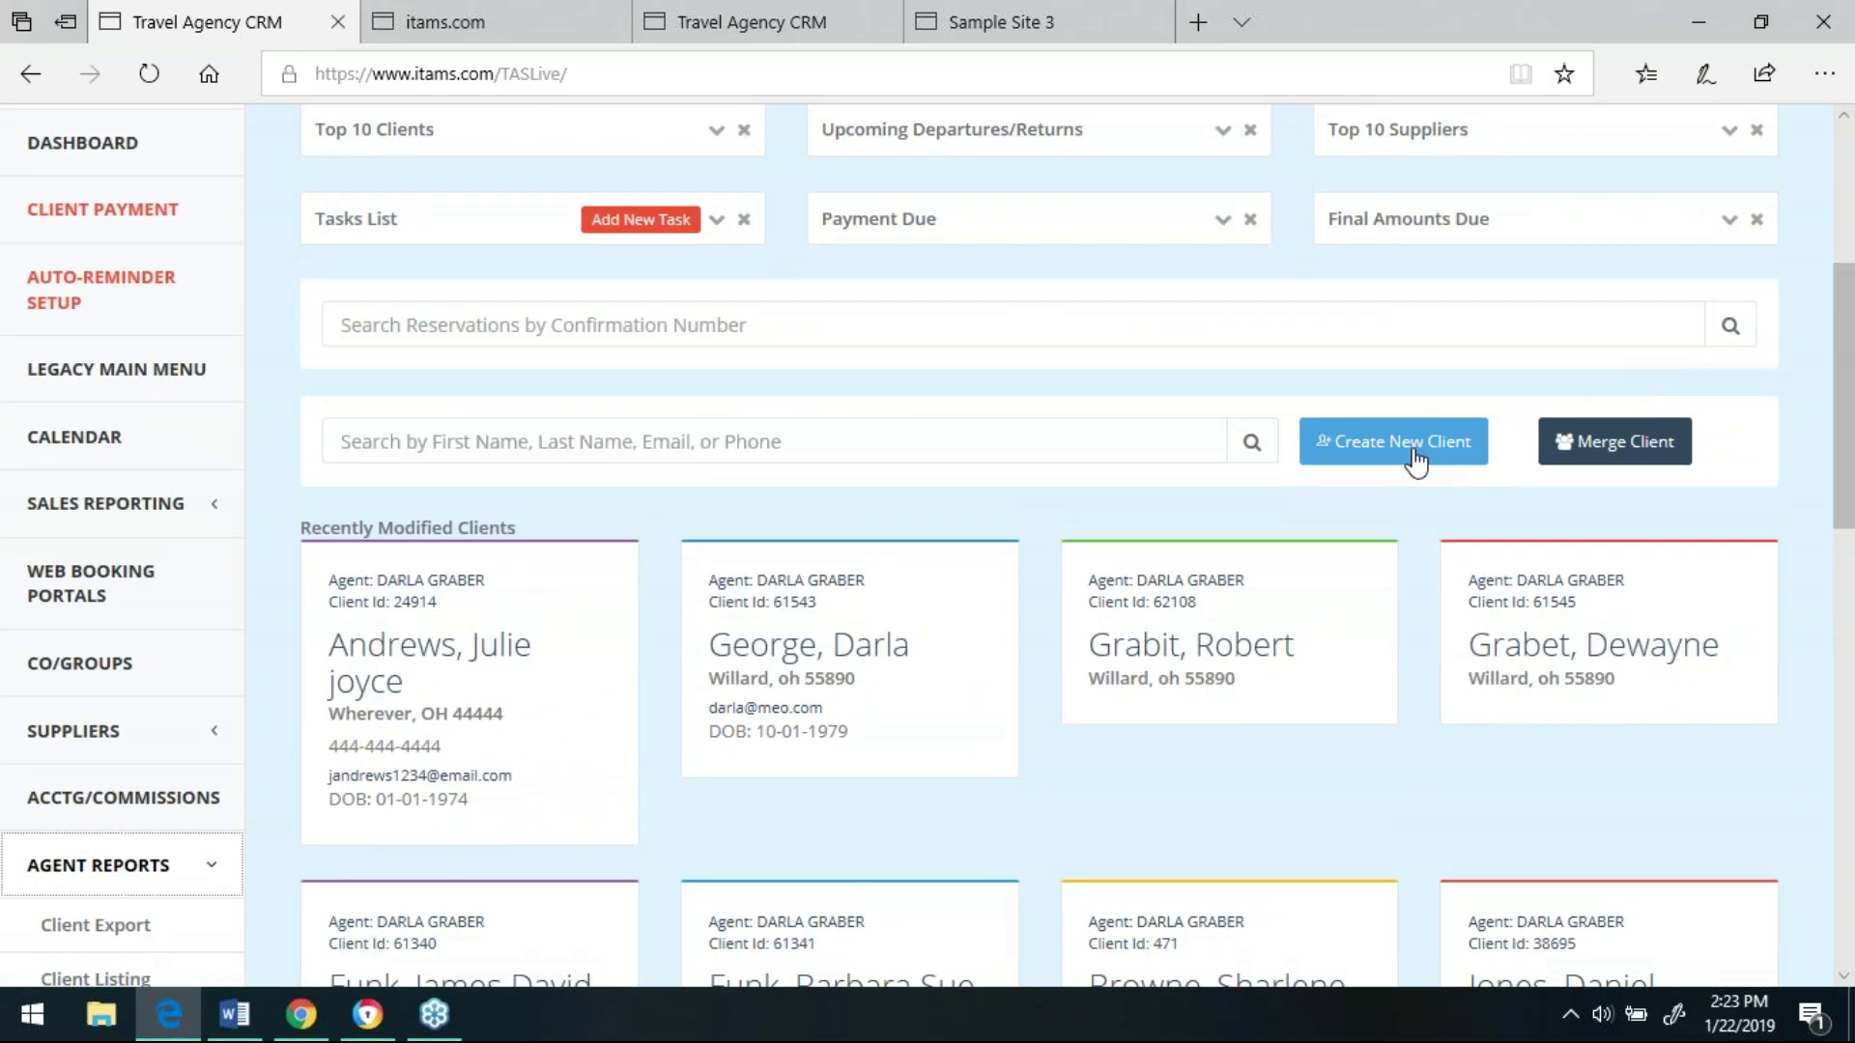
left_click(1413, 444)
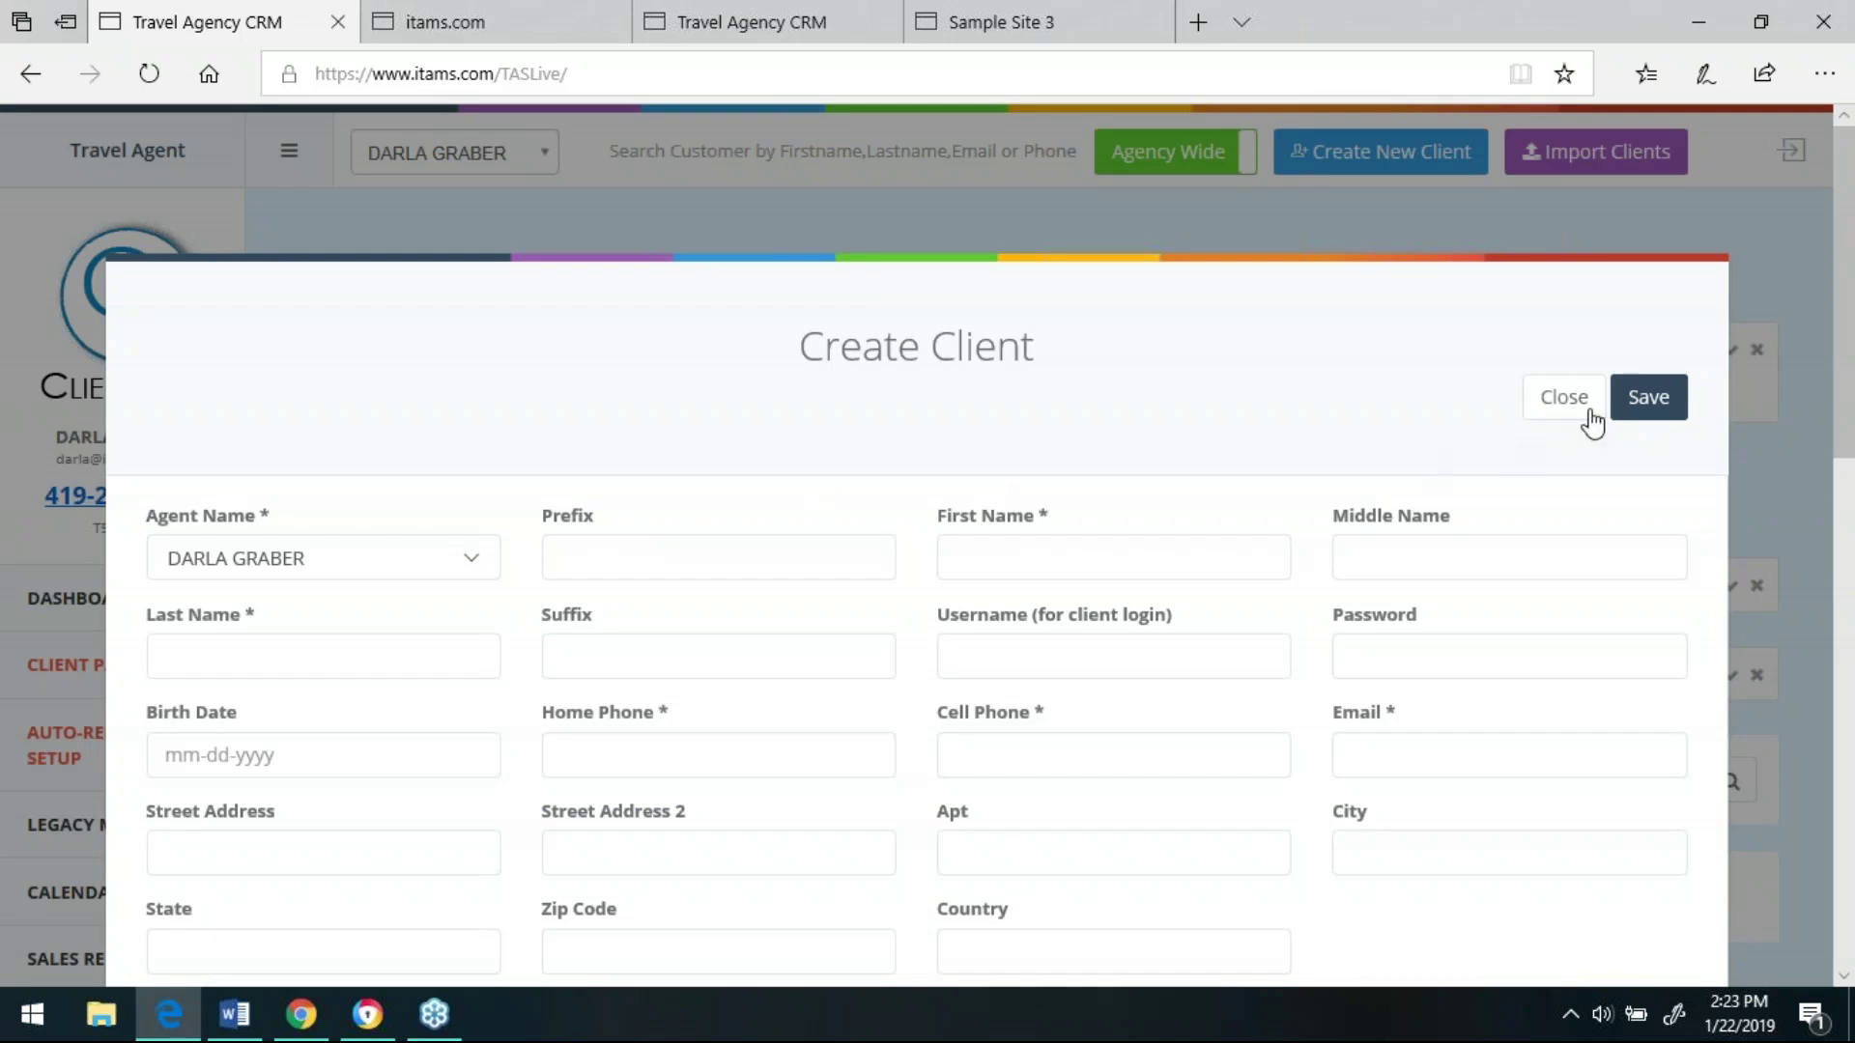
left_click(1585, 410)
left_click_drag(1850, 377, 1851, 431)
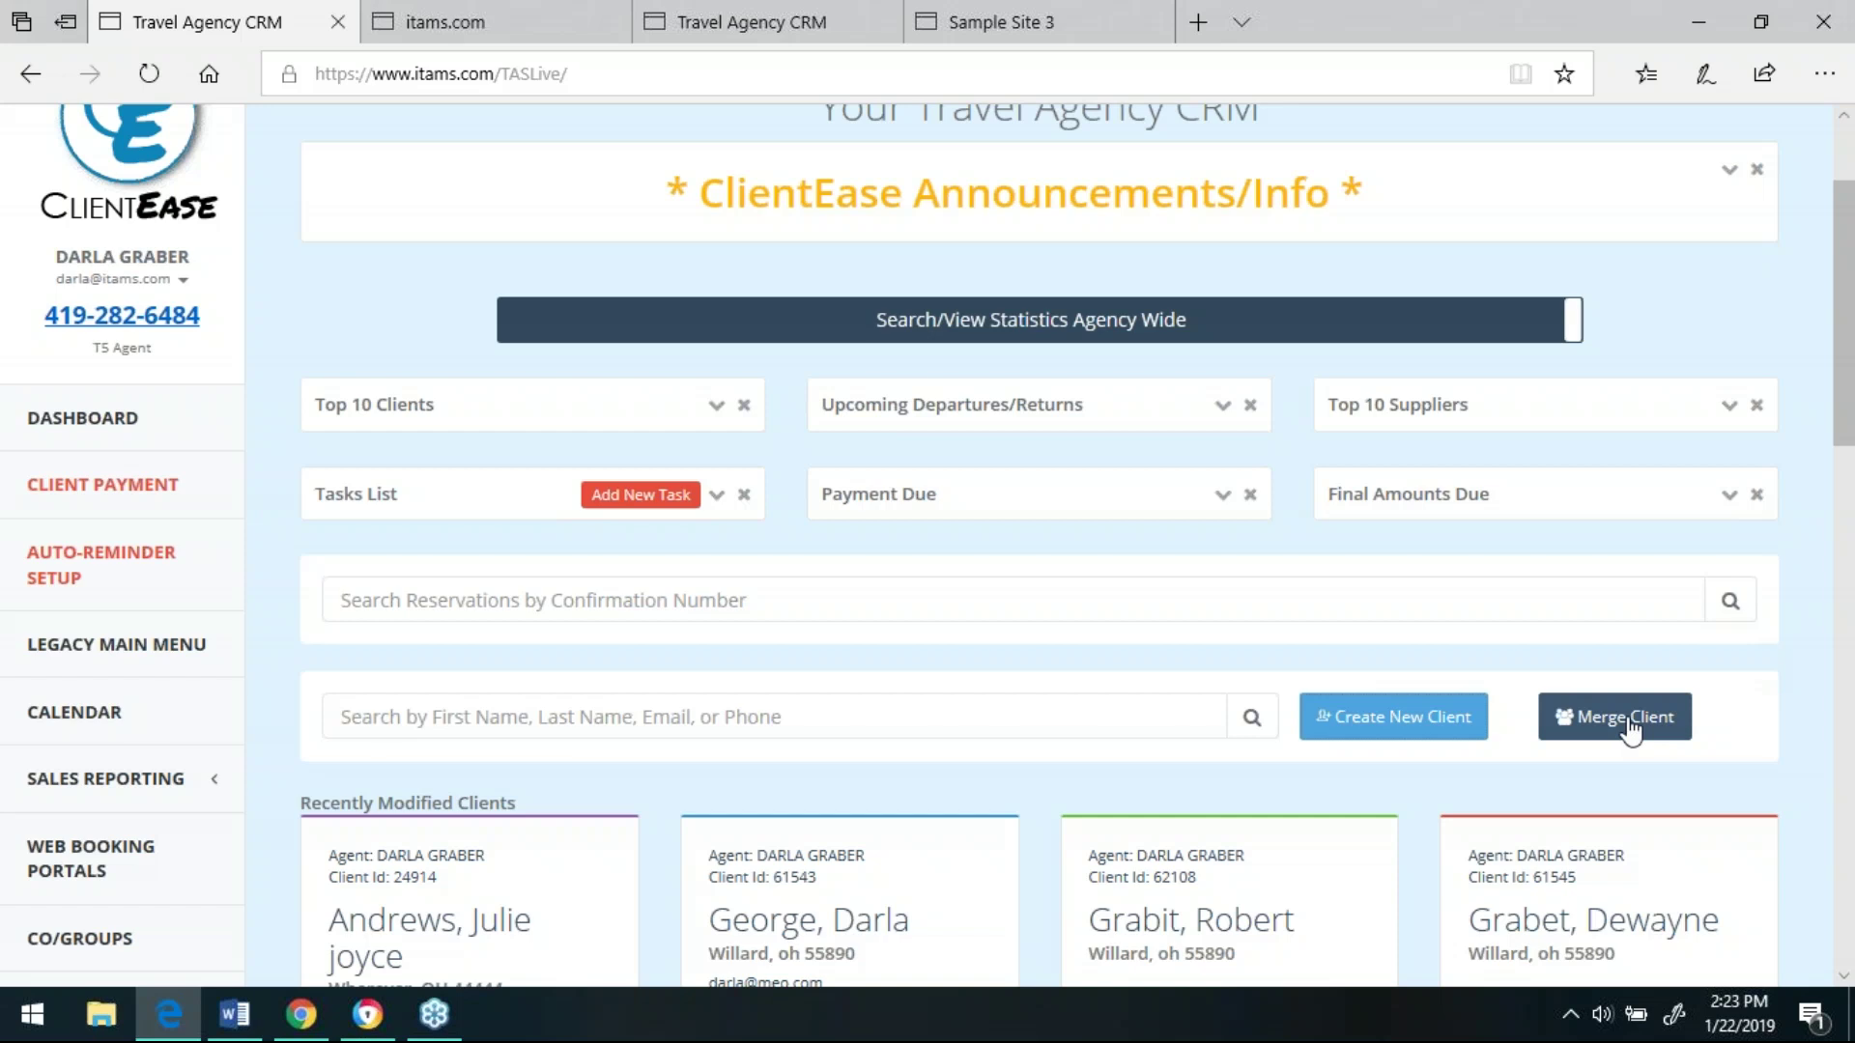
scroll(1843, 496, "up", 2)
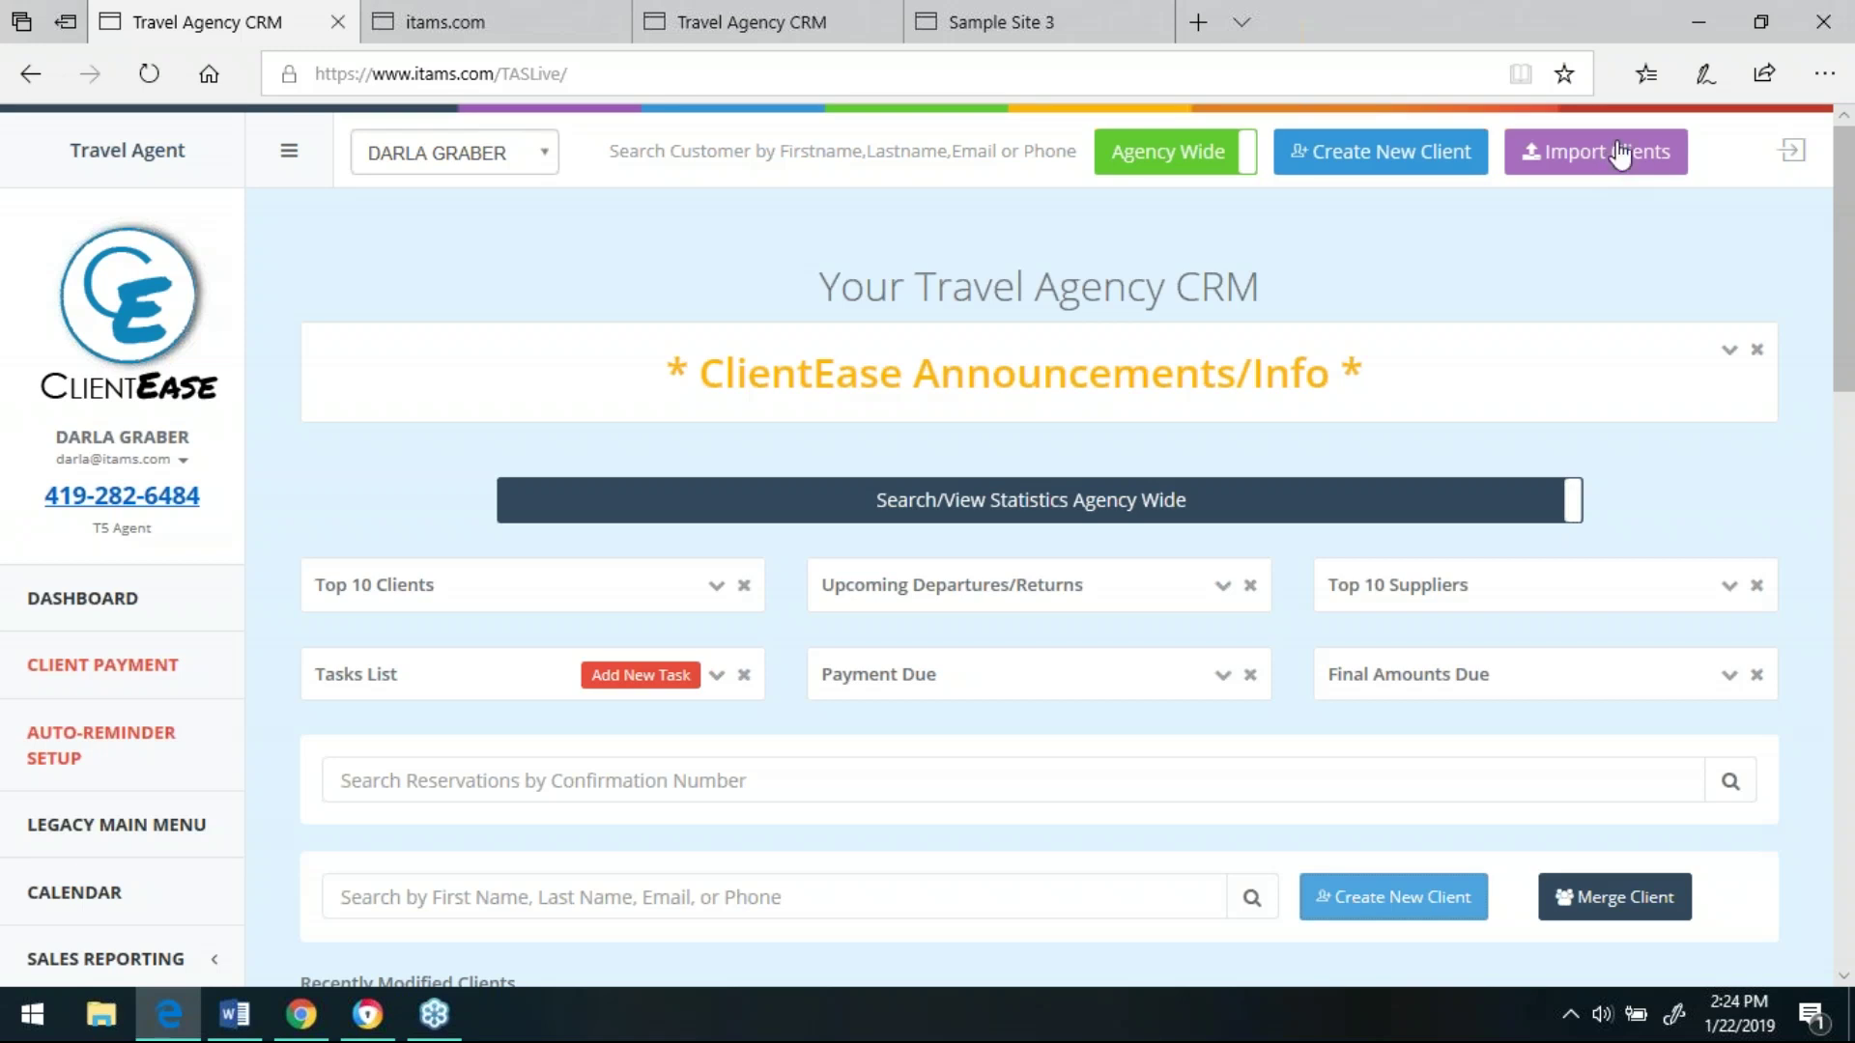
left_click_drag(1850, 288, 1850, 419)
- Open the first recently modified client's profile, review its Bookings, and start a reservation import
left_click(411, 667)
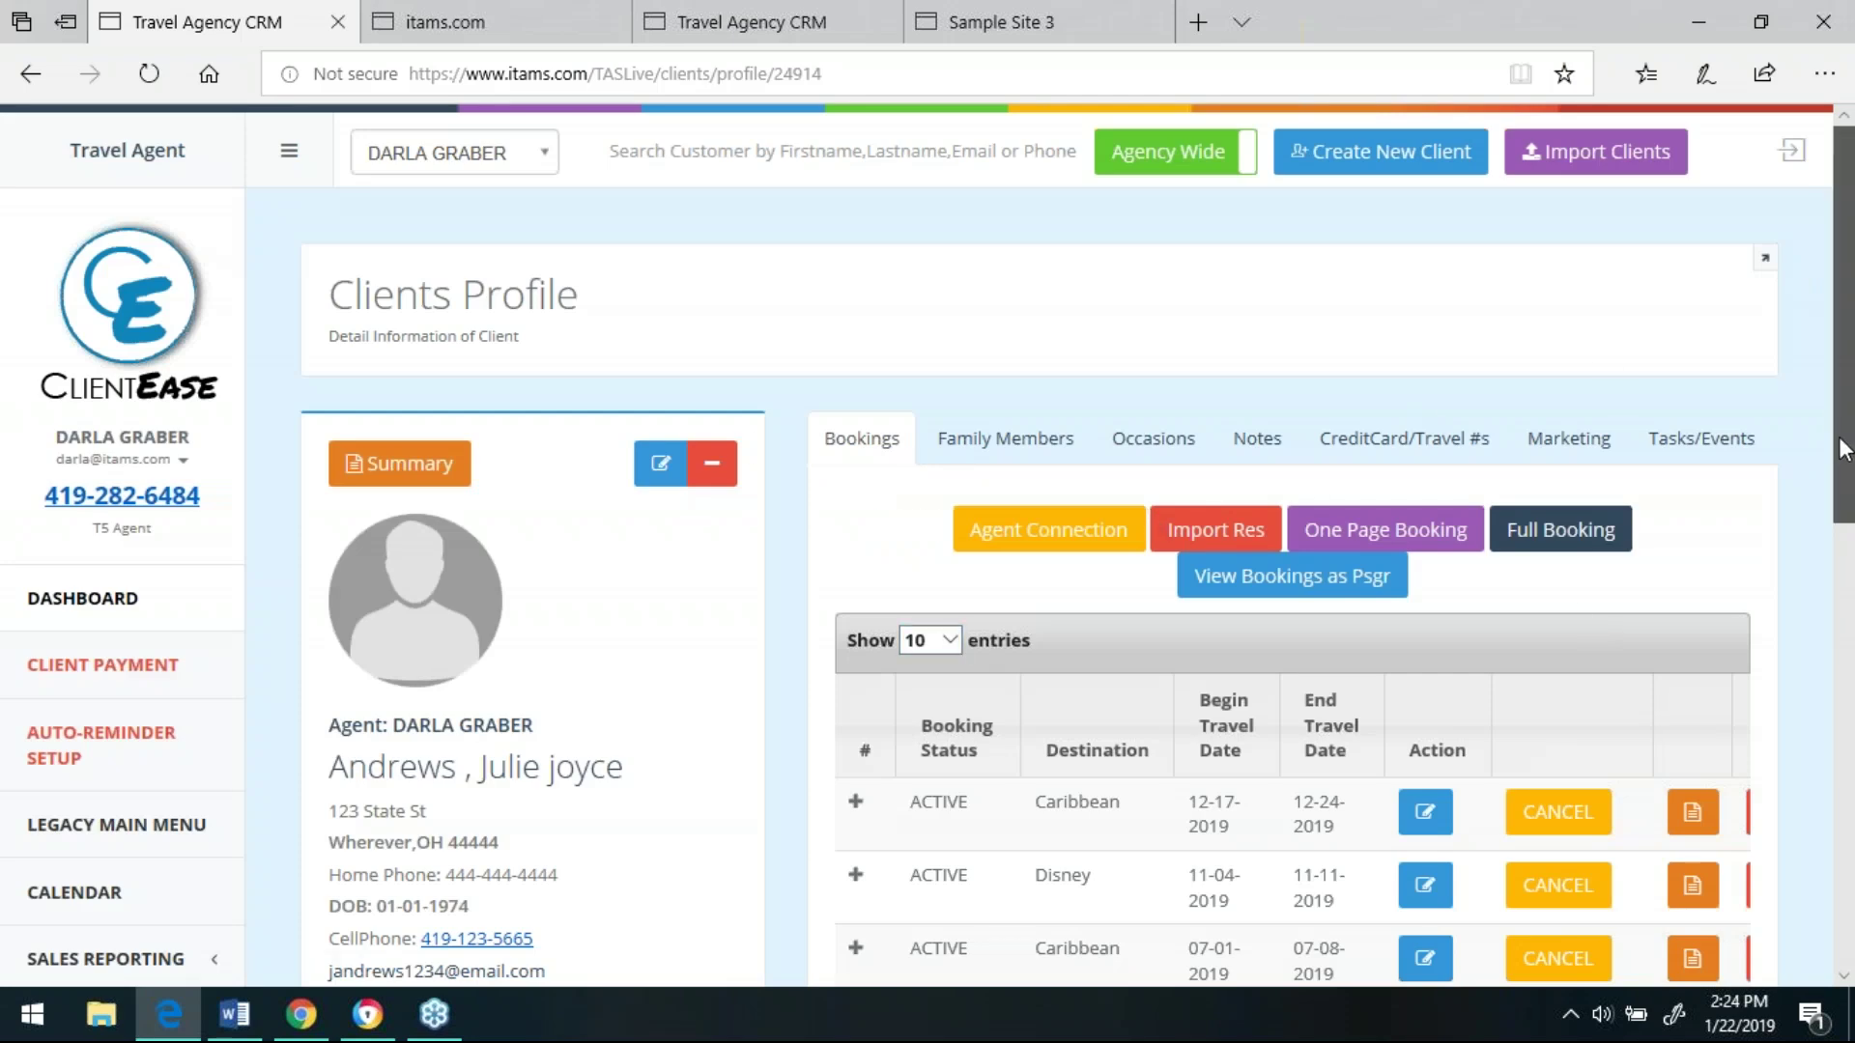
left_click_drag(1841, 437, 1840, 532)
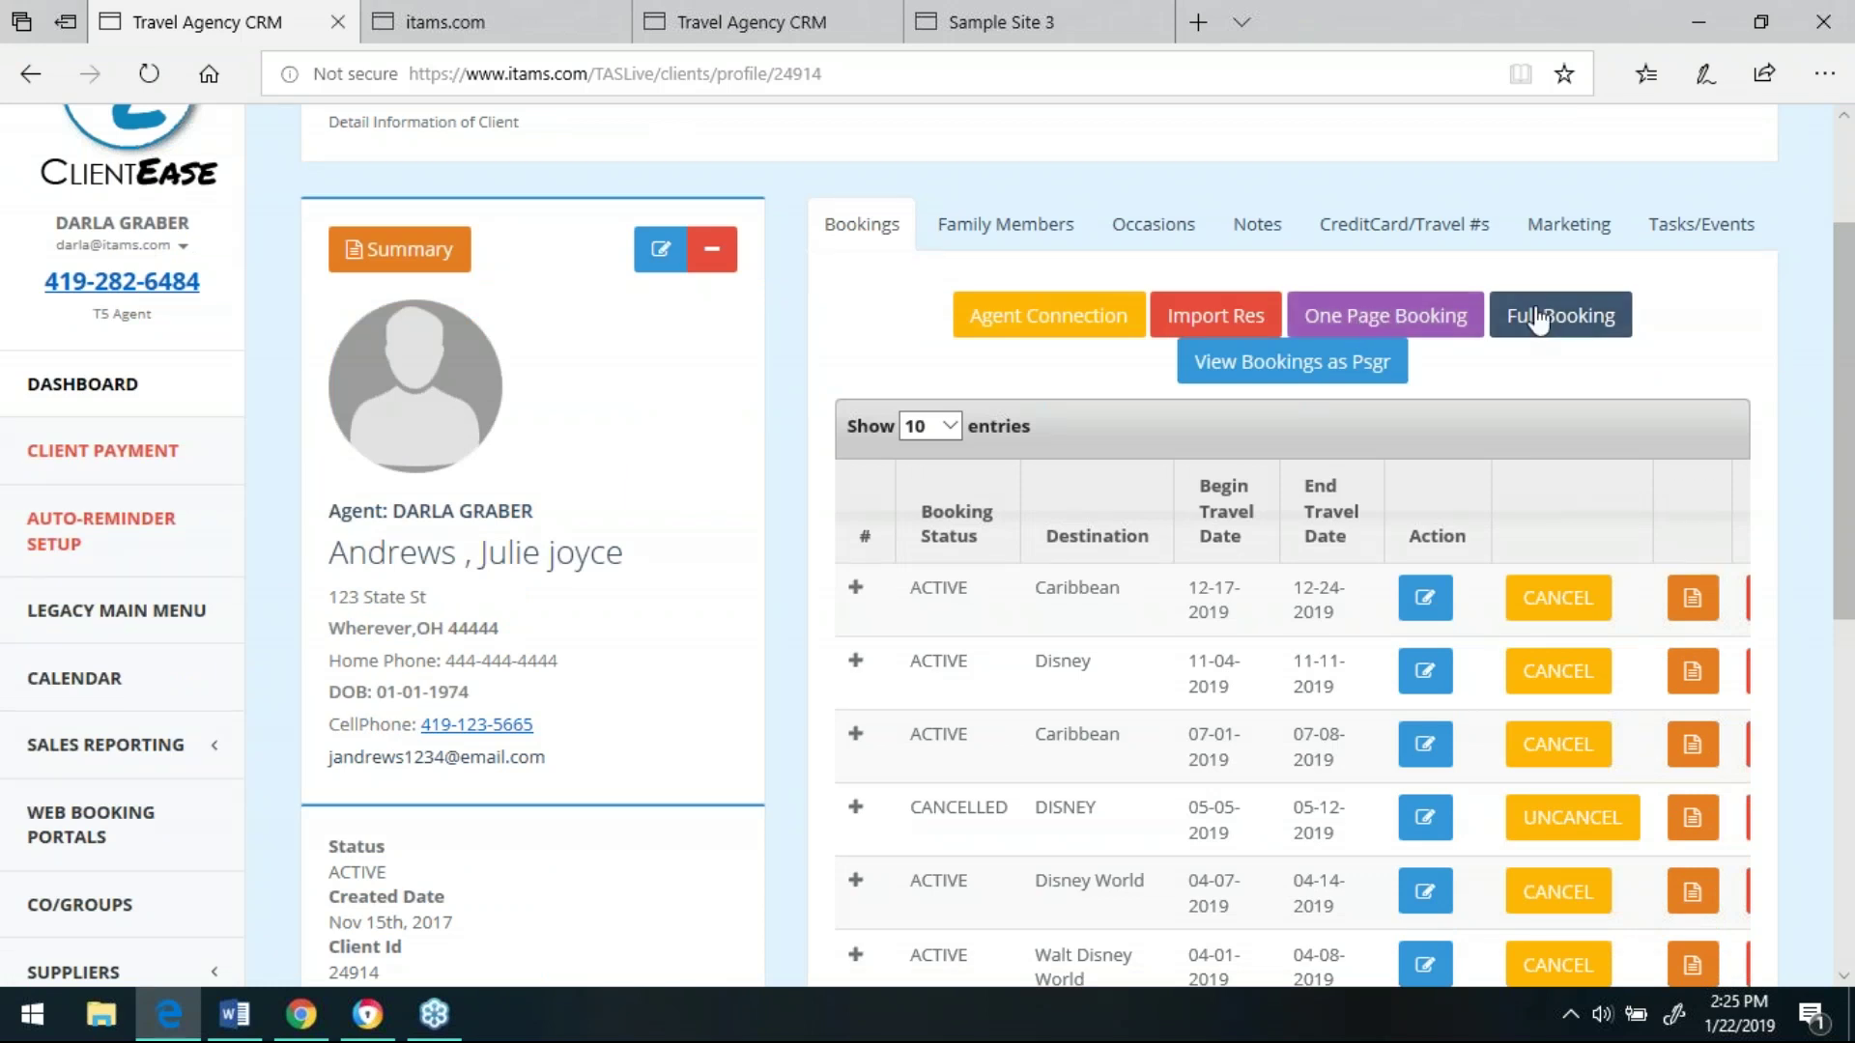
left_click(1226, 319)
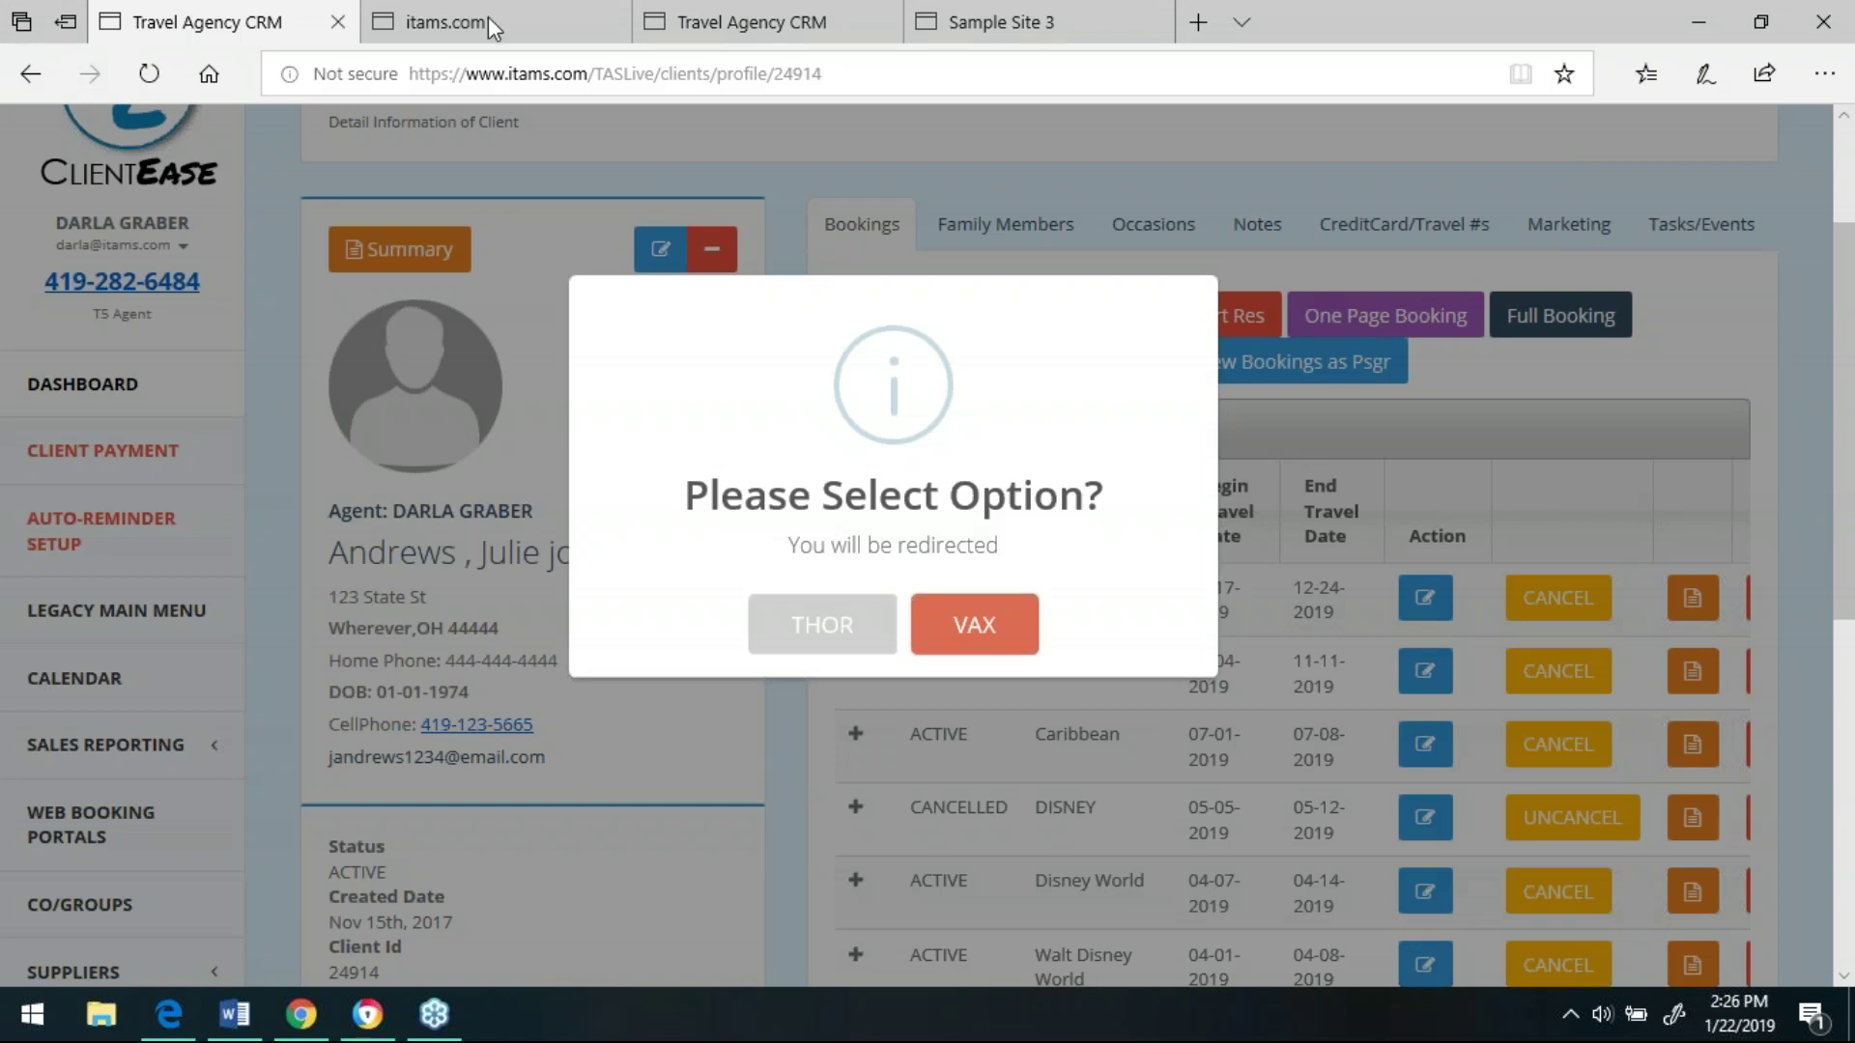
- Choose VAX and scroll the Import Vax Booking list down to EUROPE 04-04-2018 and FLORIDA 01-23-2018
left_click(963, 626)
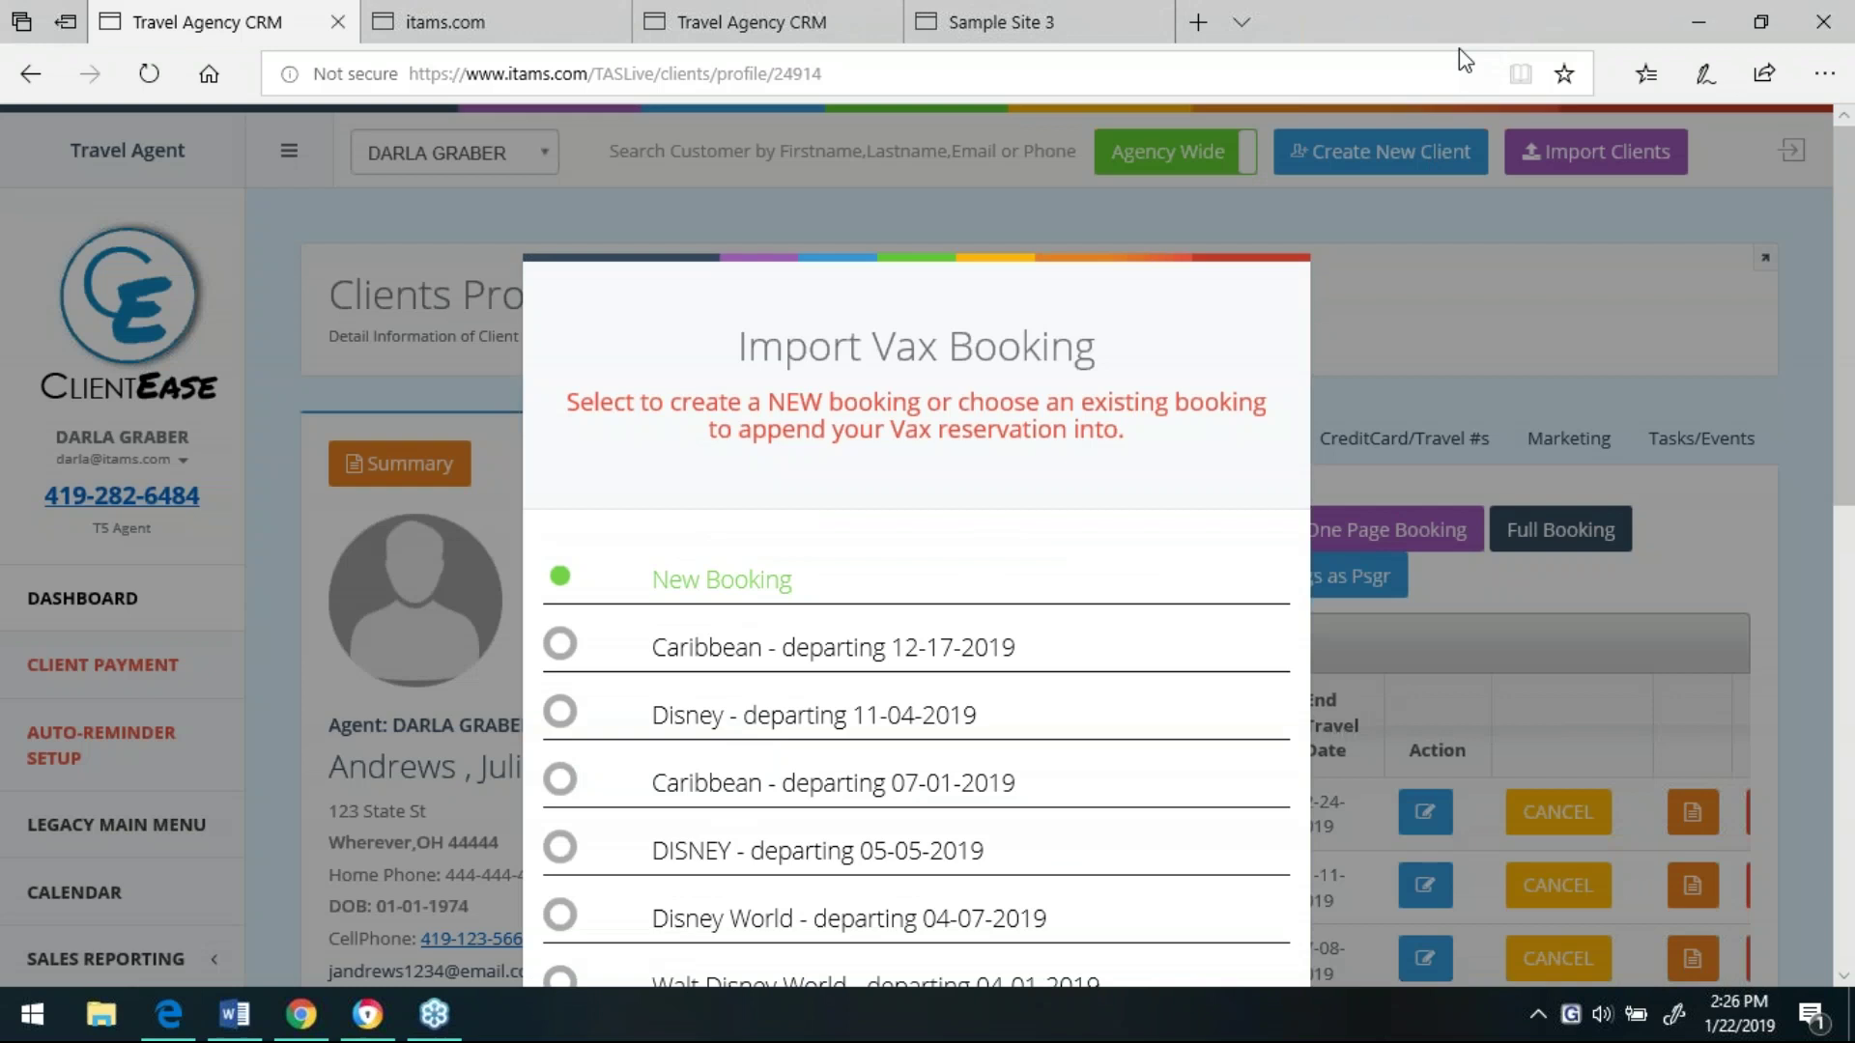
scroll(1848, 527, "down", 2)
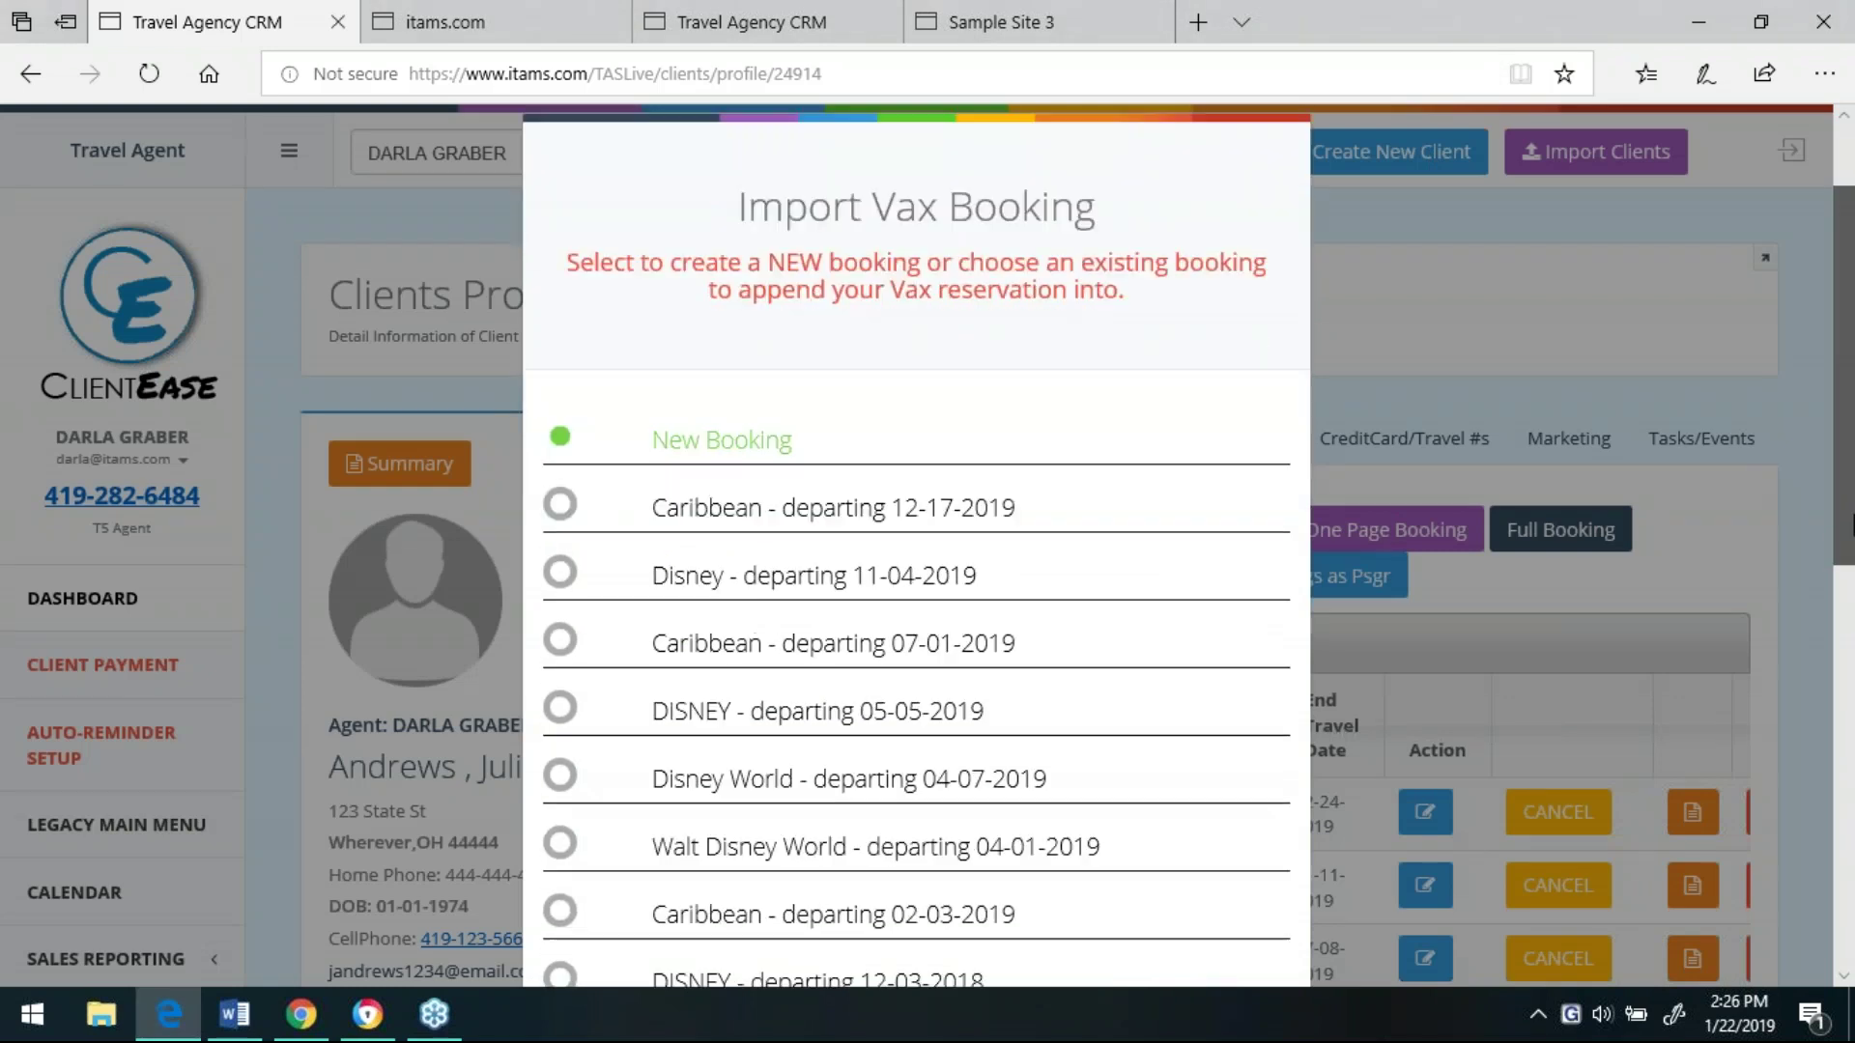
scroll(1847, 526, "down", 2)
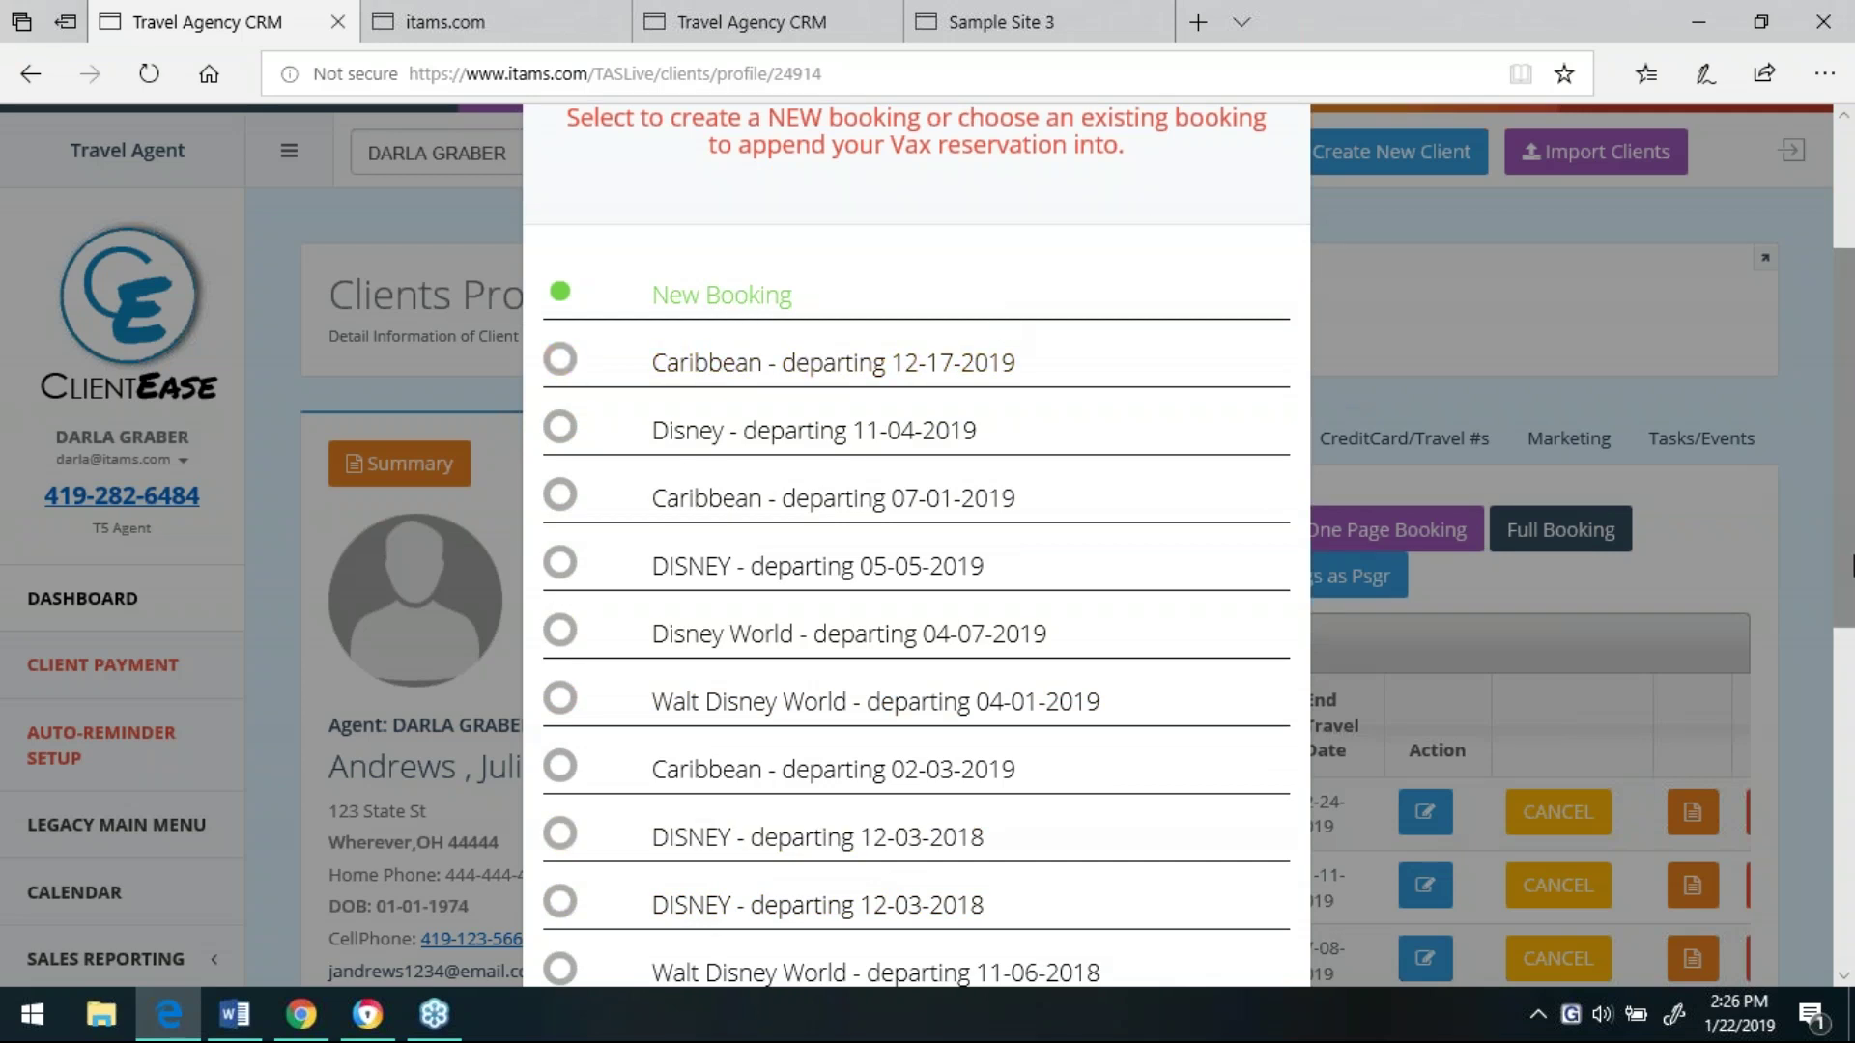
left_click_drag(1846, 563, 1851, 888)
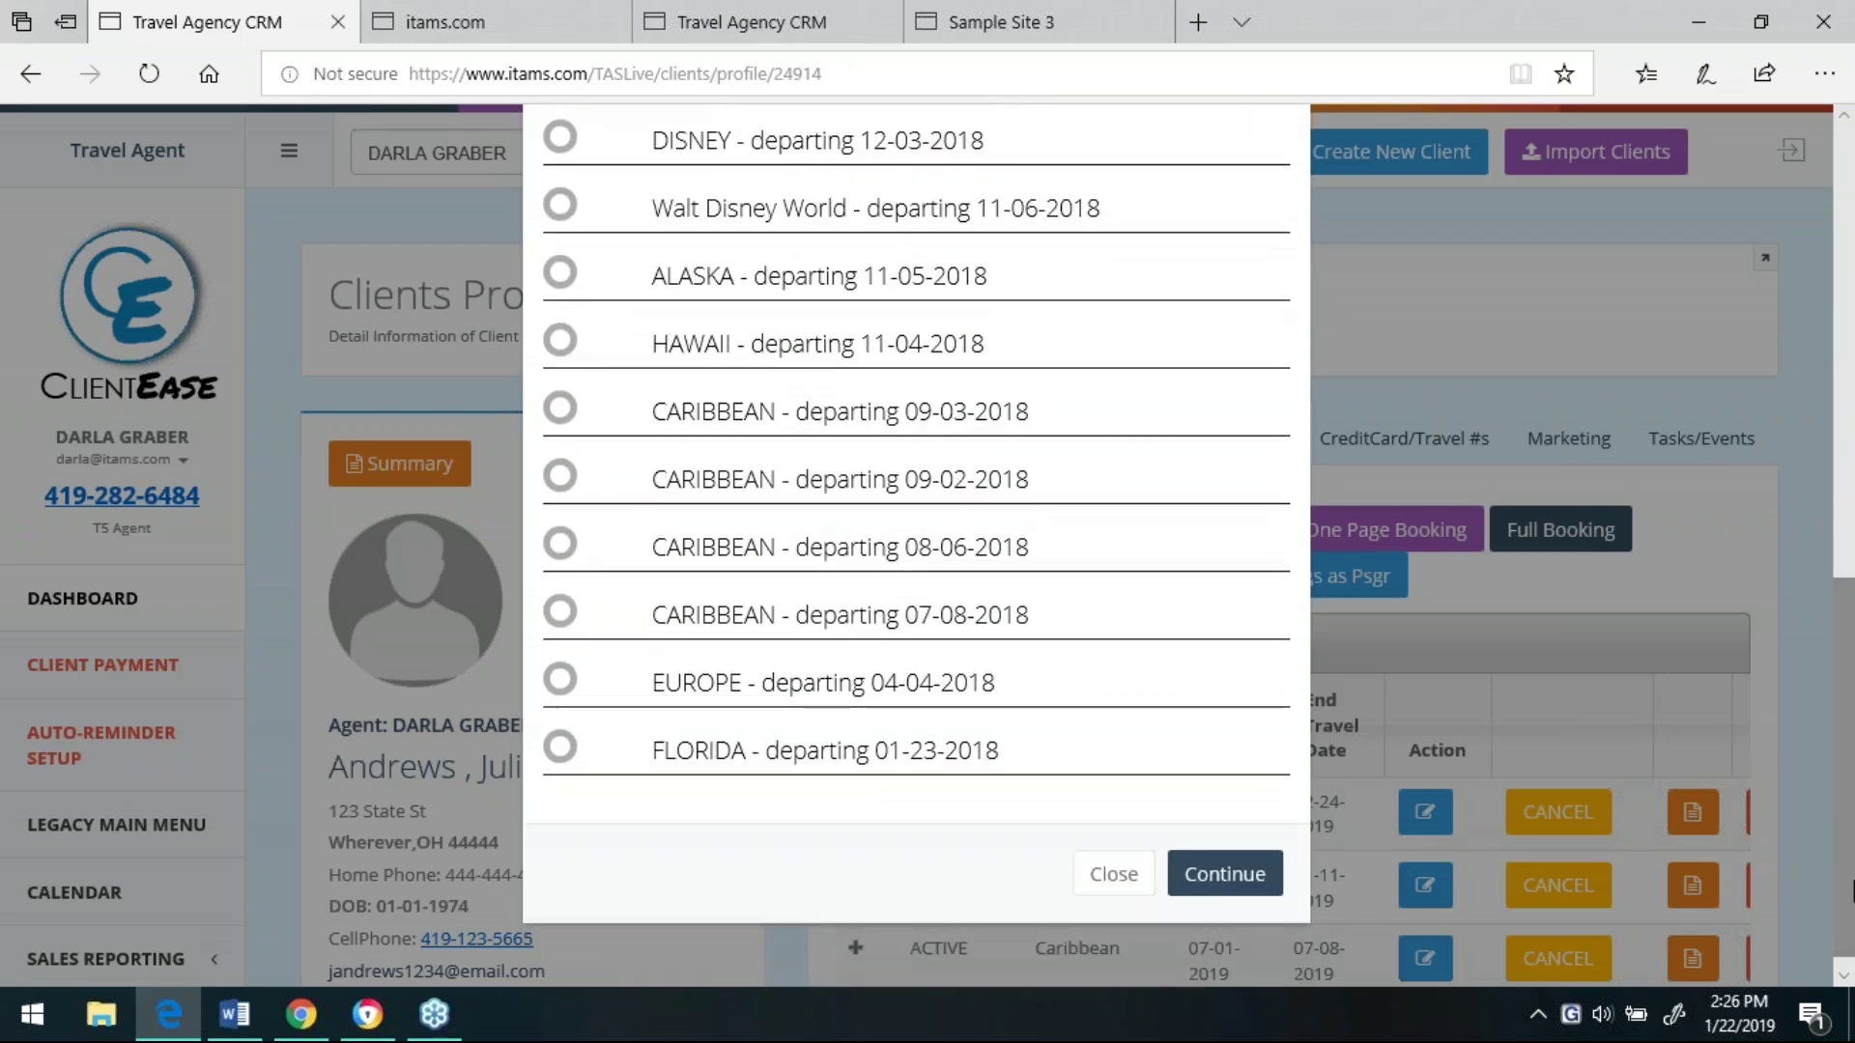
- Continue with New Booking, then cancel the VAX VacationAccess import to return to the dashboard
left_click(1219, 877)
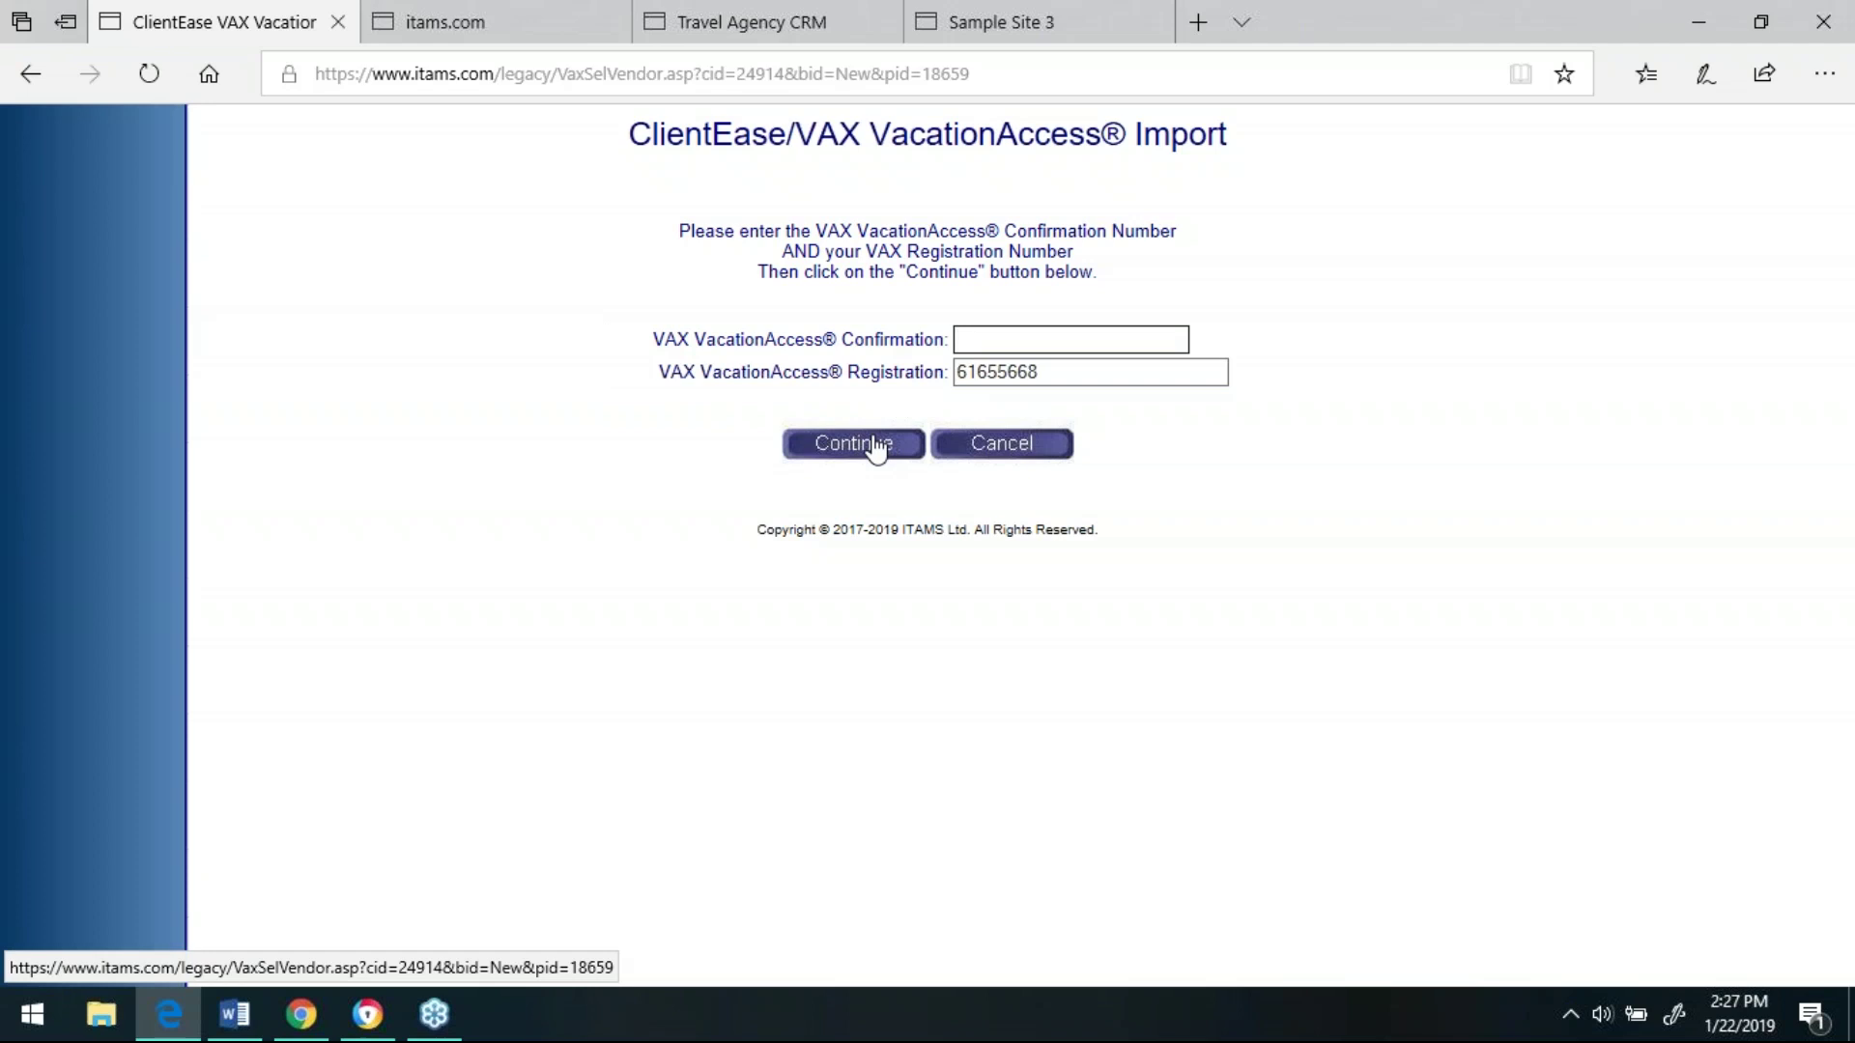
left_click(1009, 446)
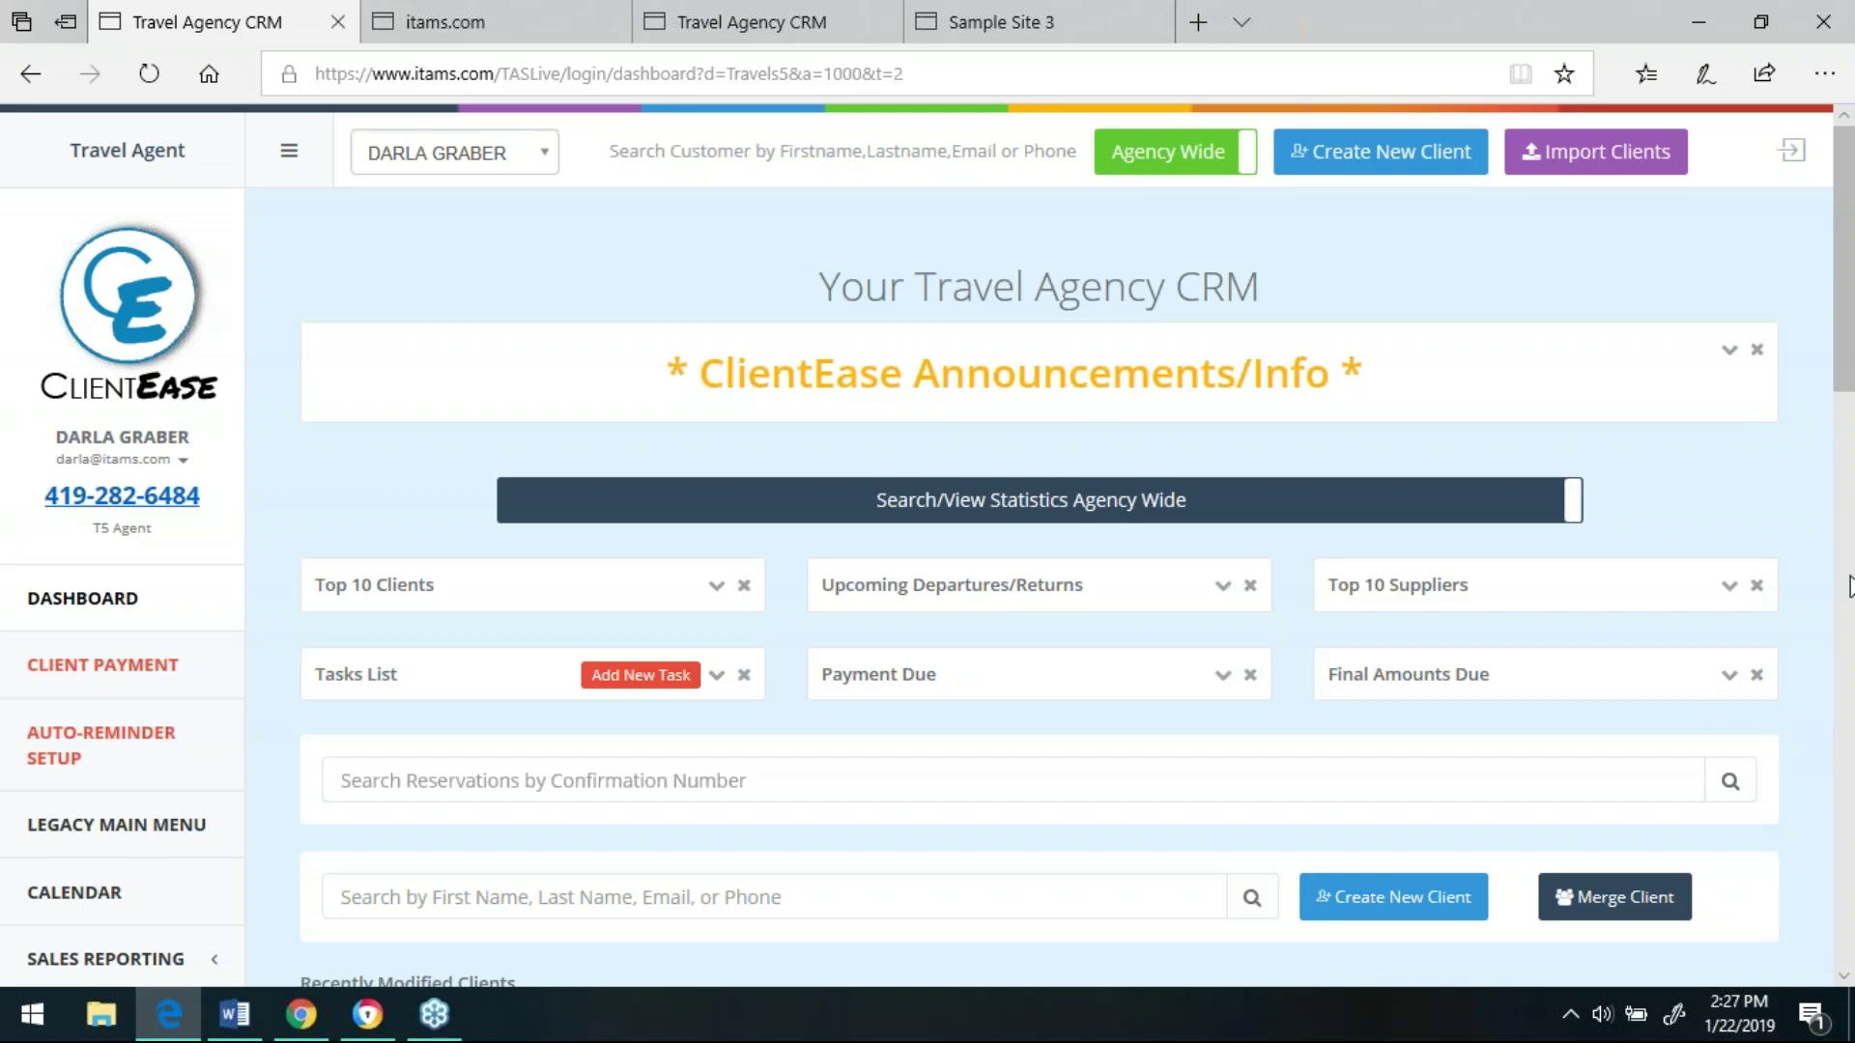
- Scroll to Recently Modified Clients and reopen the first client's profile
scroll(1847, 586, "down", 8)
scroll(1845, 495, "up", 1)
scroll(1845, 495, "up", 2)
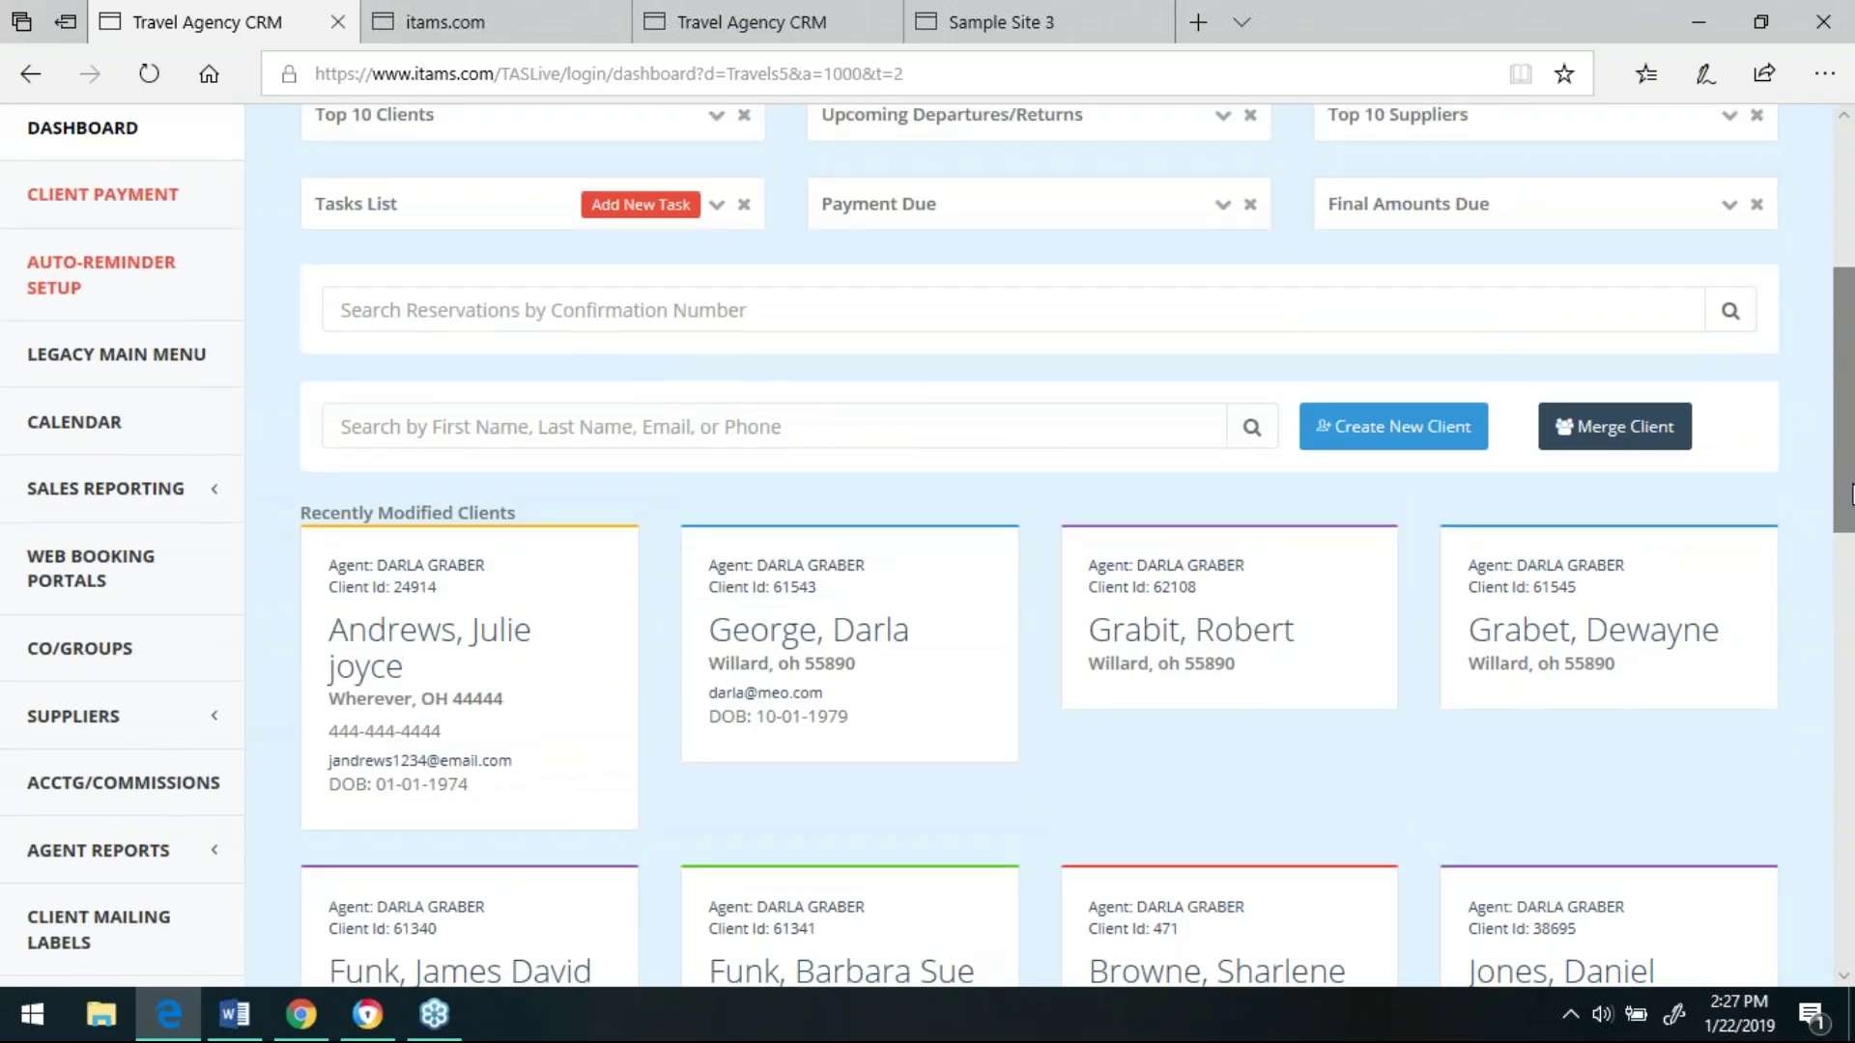
scroll(1841, 434, "up", 5)
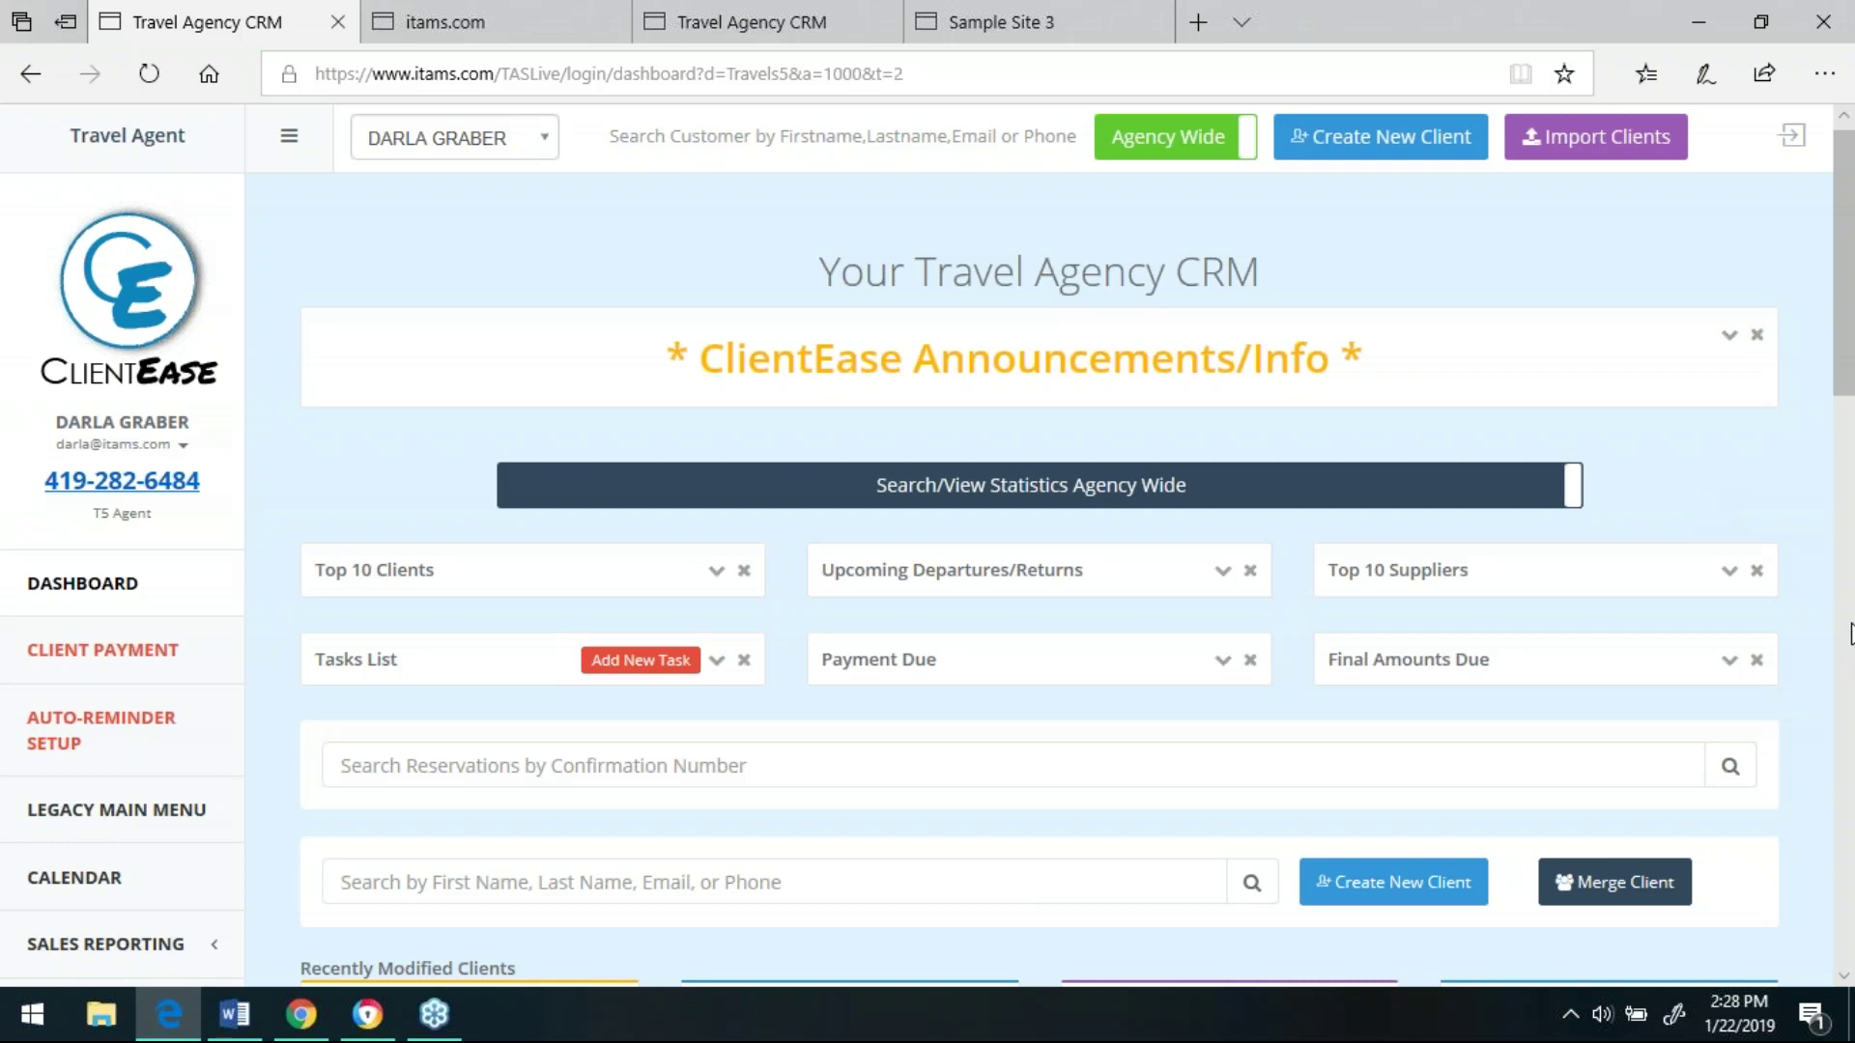
scroll(1845, 616, "down", 8)
left_click(469, 416)
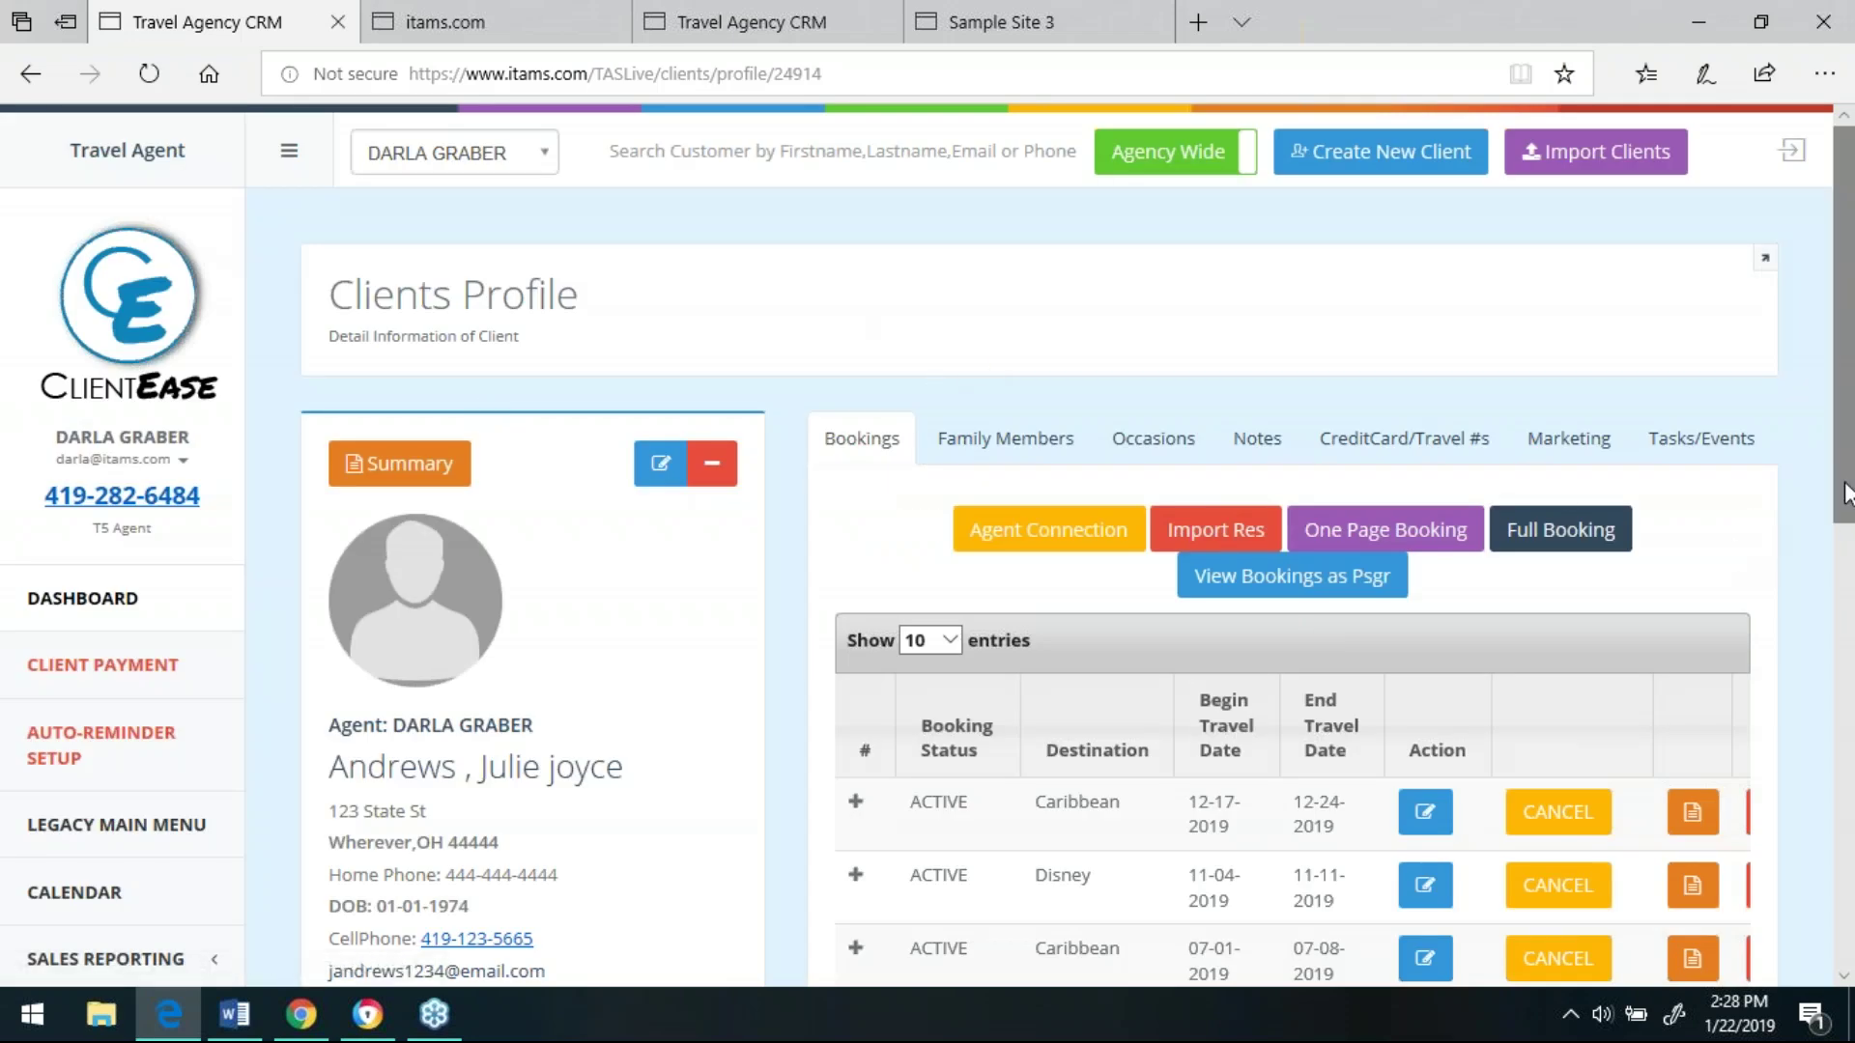
- Expand the 12-17-2019 Caribbean booking to see its 8040.00 total and 7540.00 balance due
scroll(1850, 555, "down", 2)
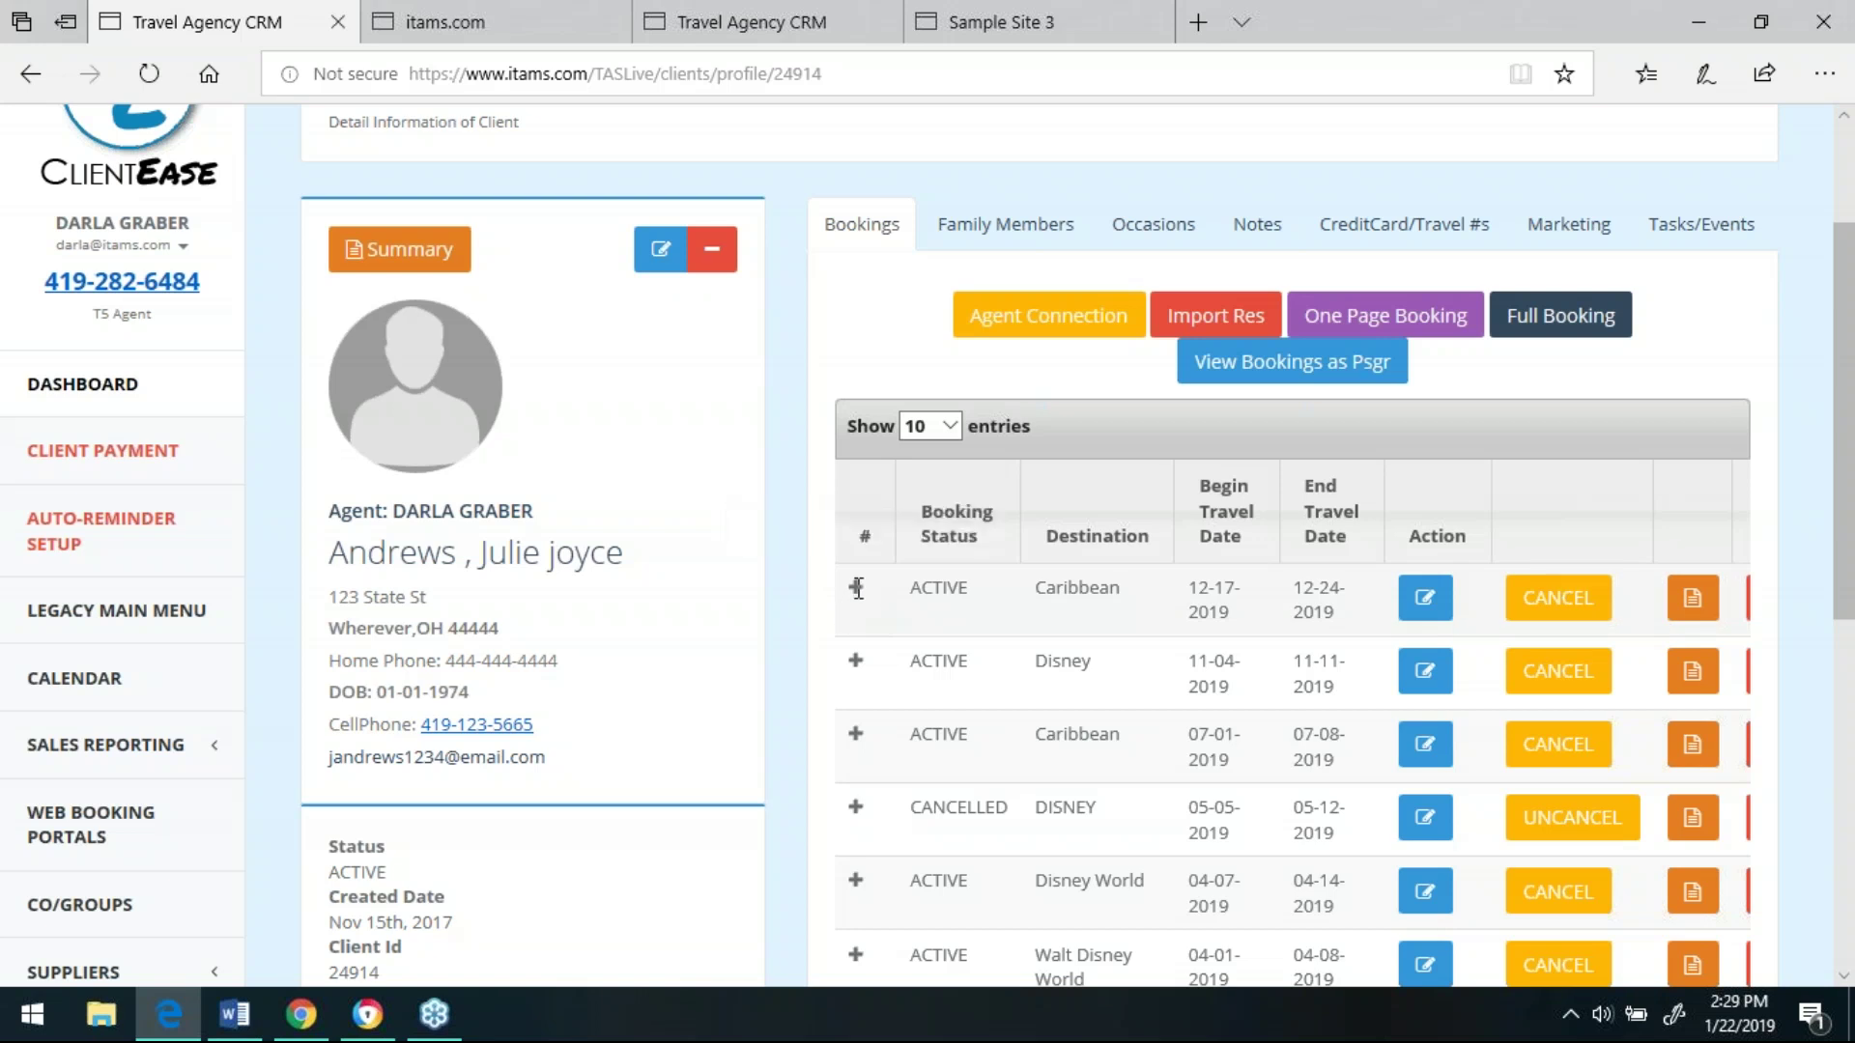
left_click(857, 587)
scroll(1843, 579, "down", 1)
scroll(1843, 580, "down", 5)
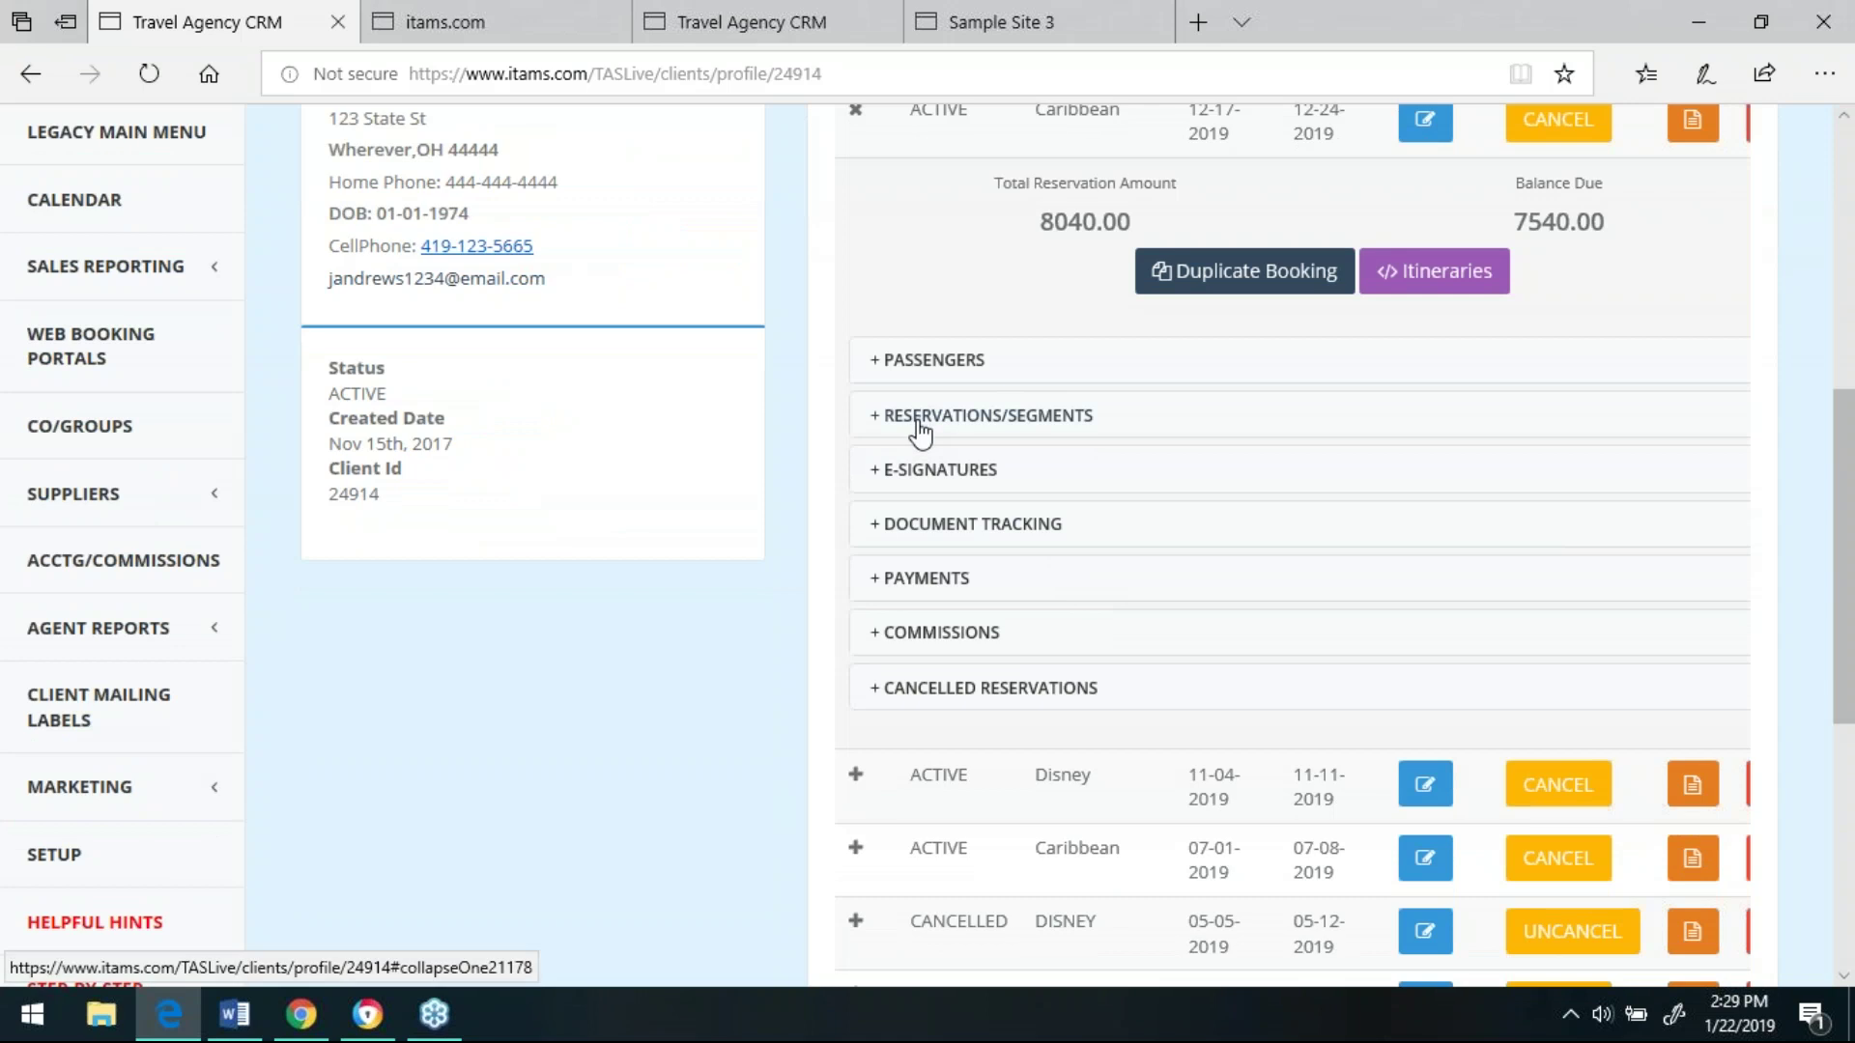
- Show the booking's Reservations/Segments table: Disney World, Hyatt and Royal Caribbean International
left_click(919, 432)
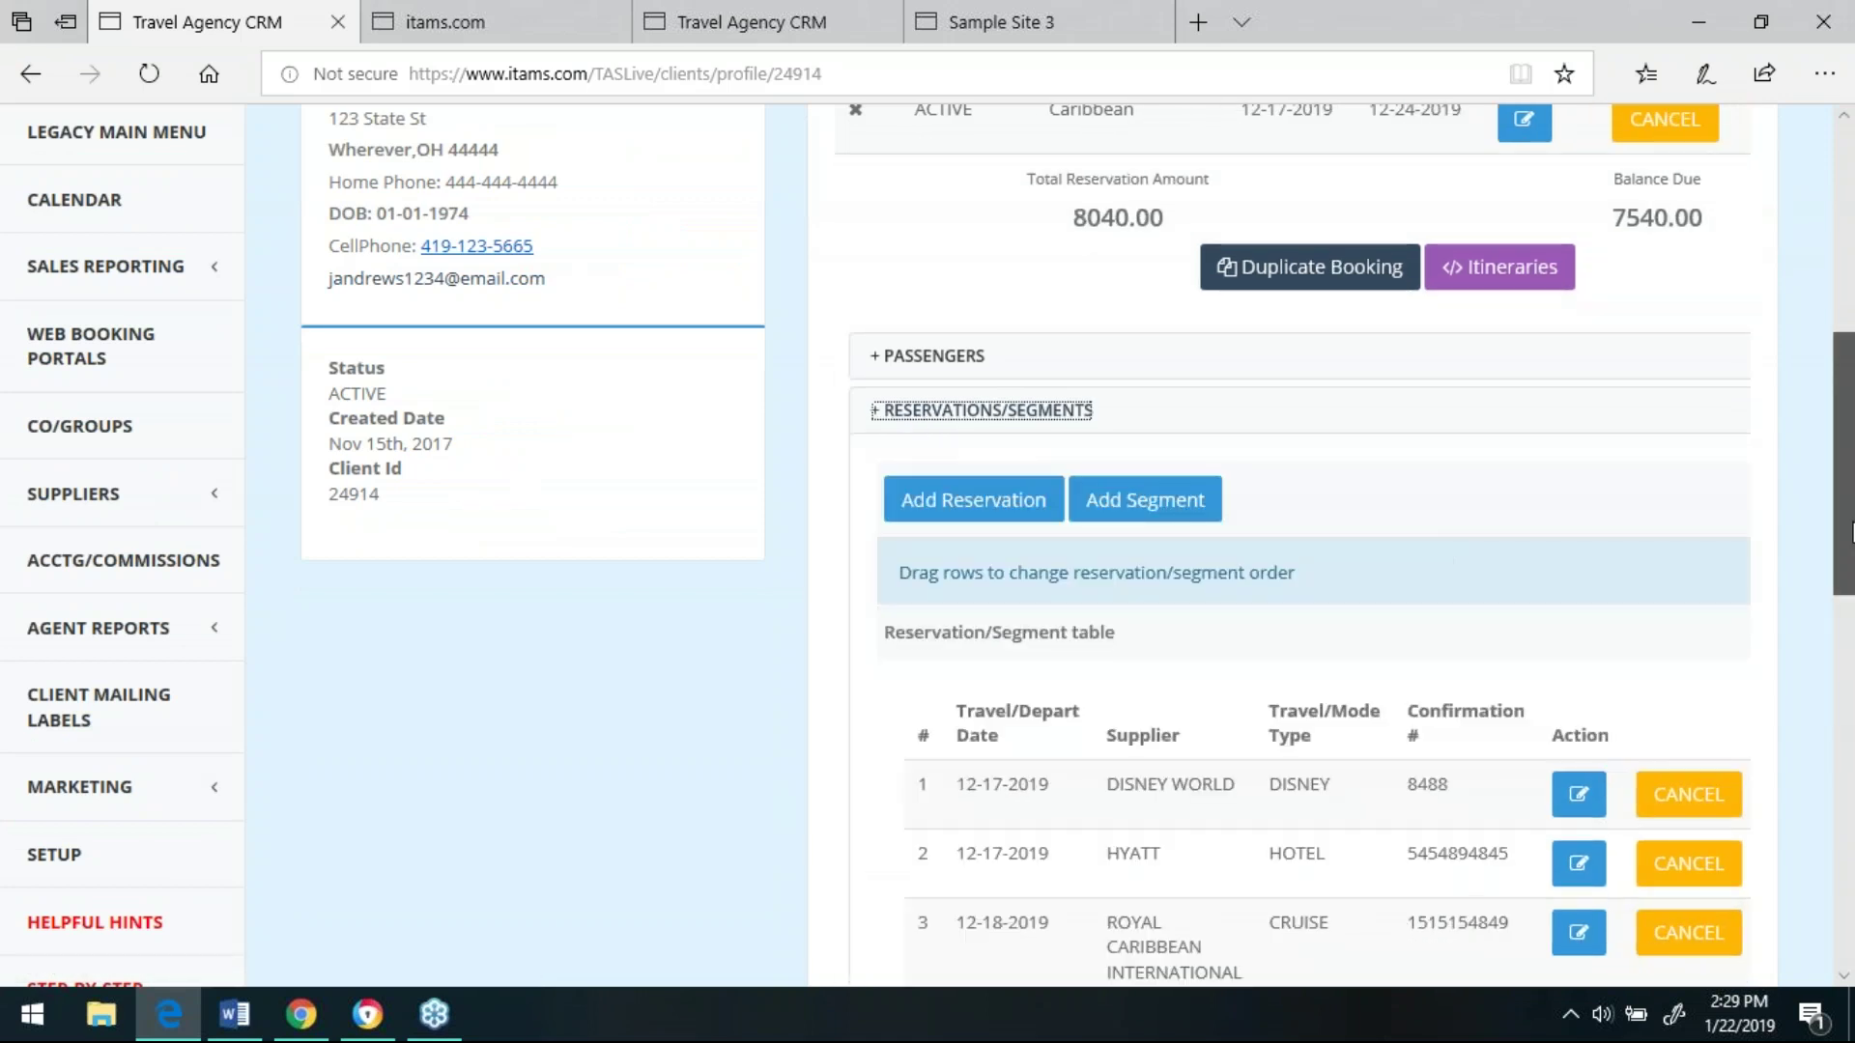
scroll(1849, 558, "down", 3)
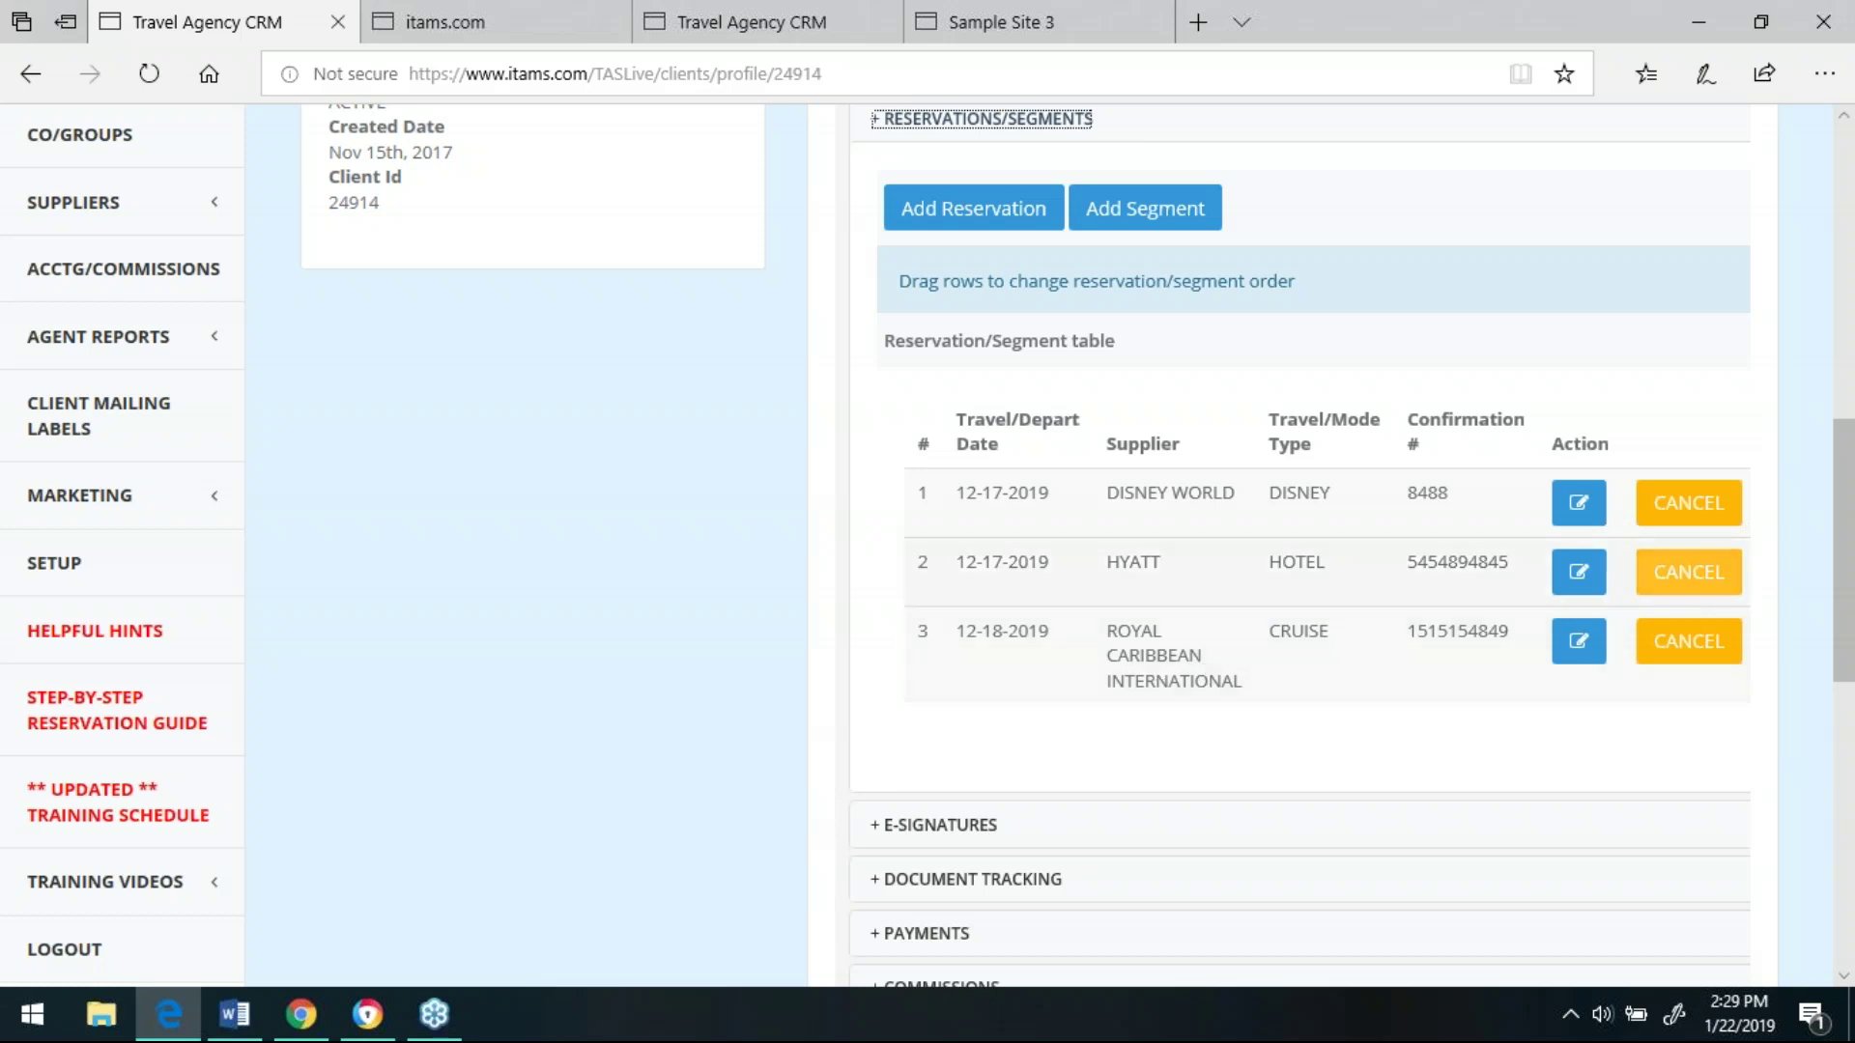
left_click_drag(1846, 662, 1839, 522)
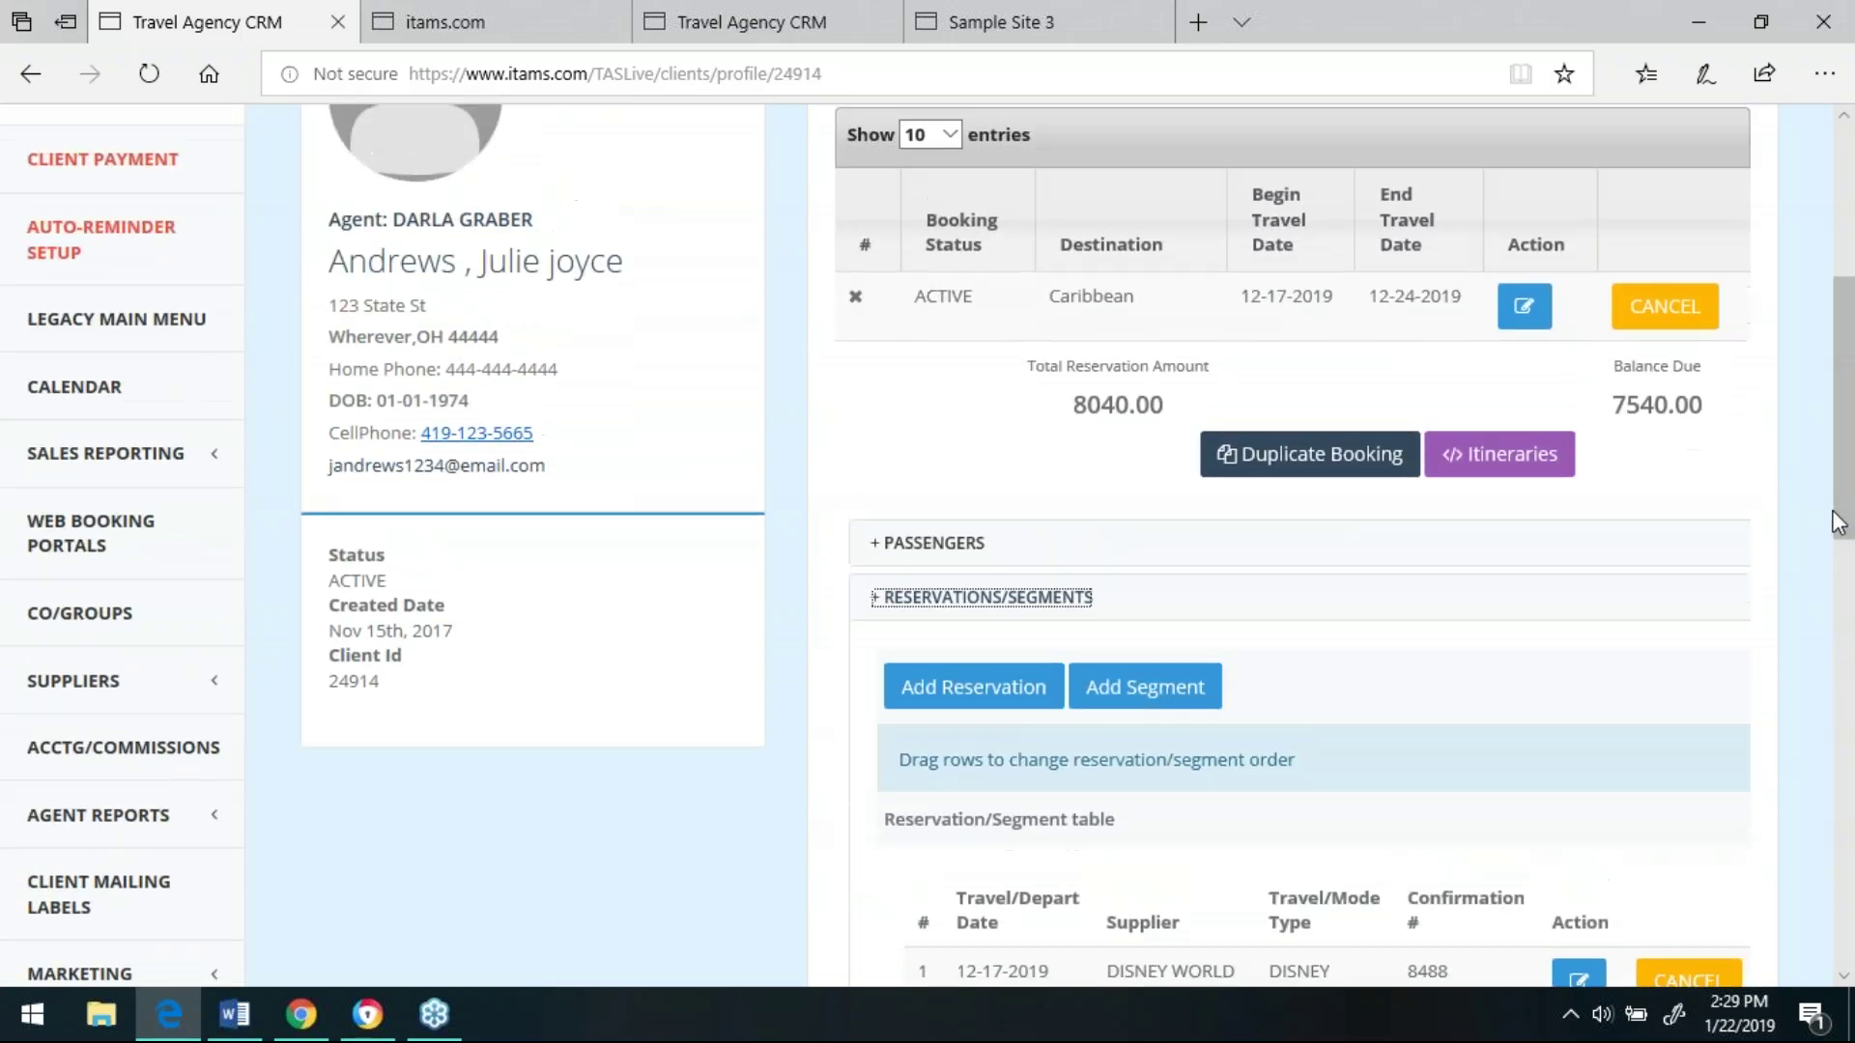